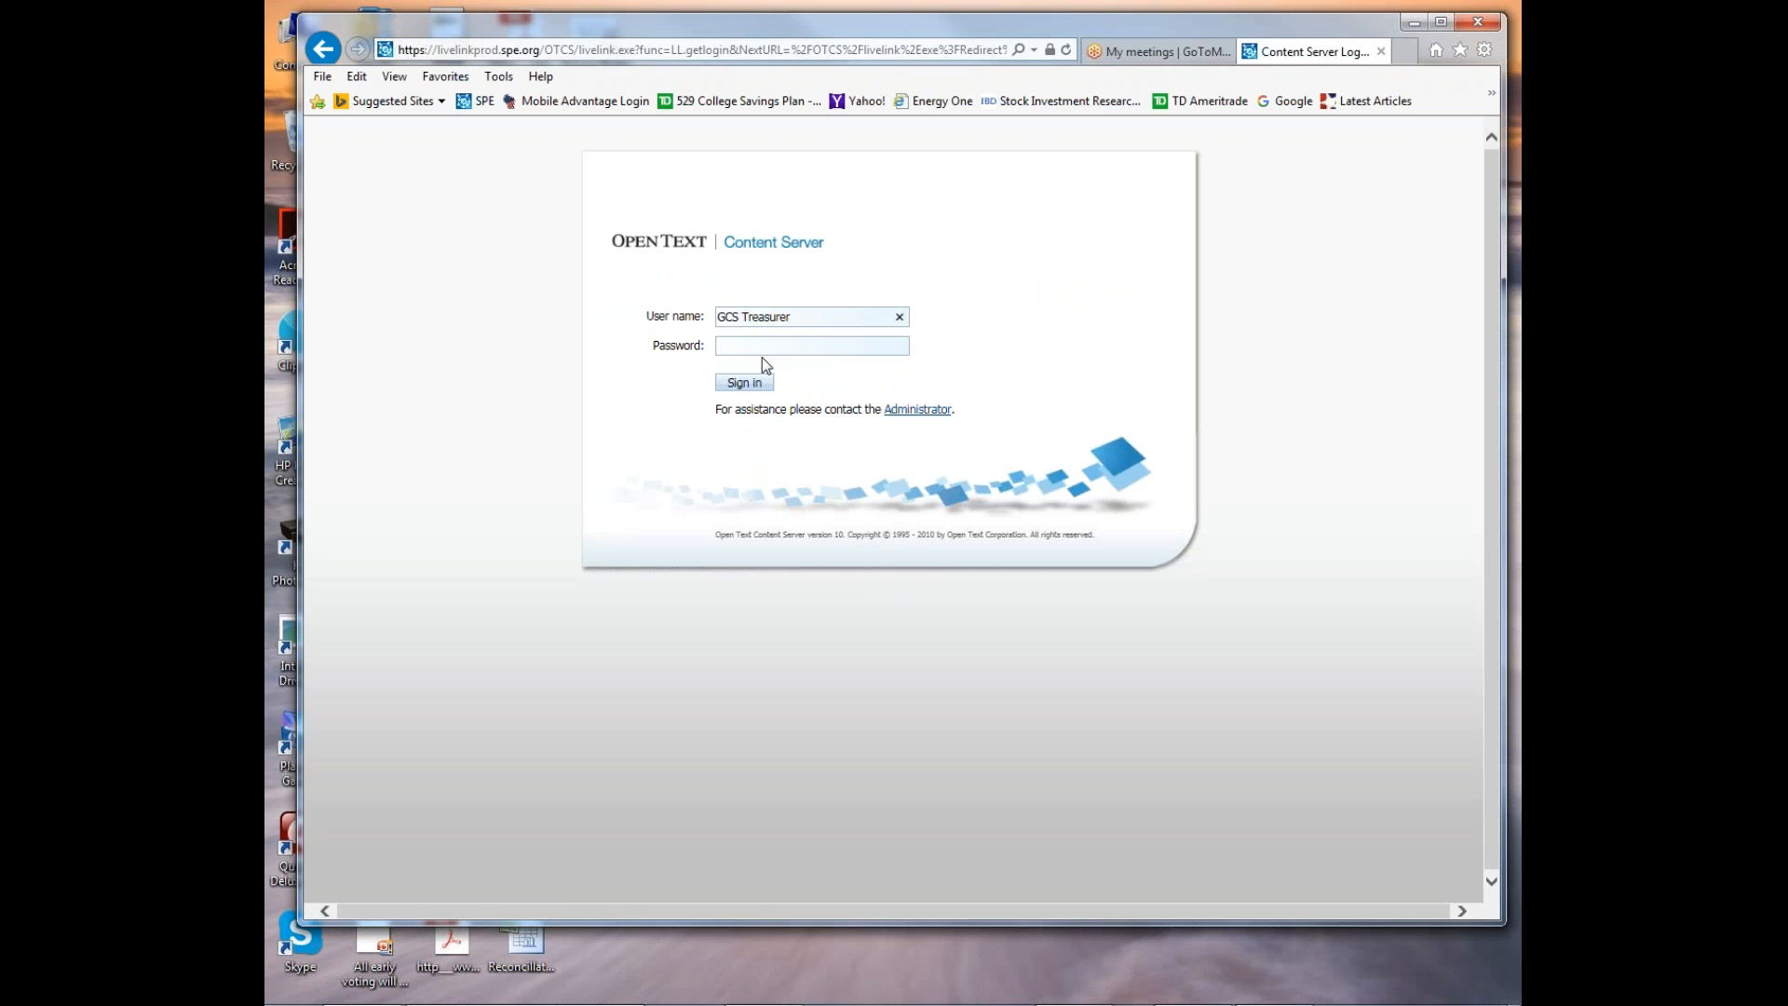
Enter the account password and sign in to Content Server.
{"action": "left_click", "coordinate": [739, 350]}
{"action": "type", "text": "*******"}
{"action": "left_click", "coordinate": [750, 386]}
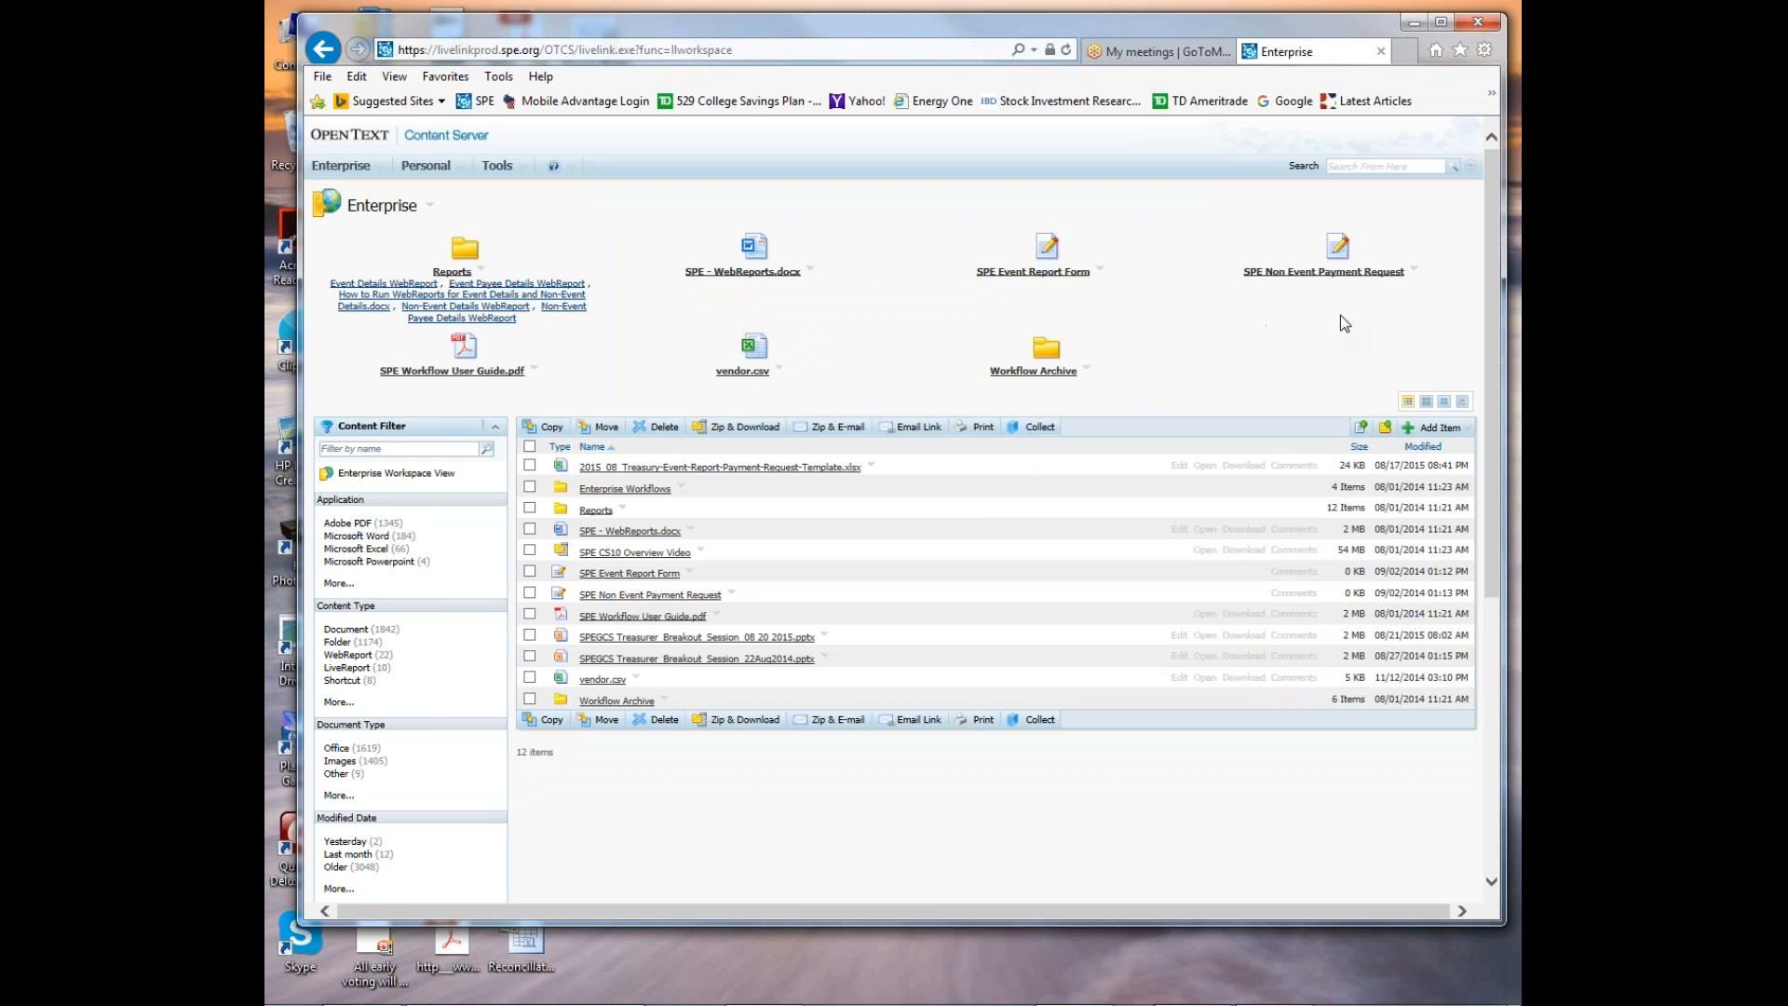
Open the SPE Non Event Payment Request form and fill in the requester's name followed by "for Golf Committee".
{"action": "left_click", "coordinate": [1336, 248]}
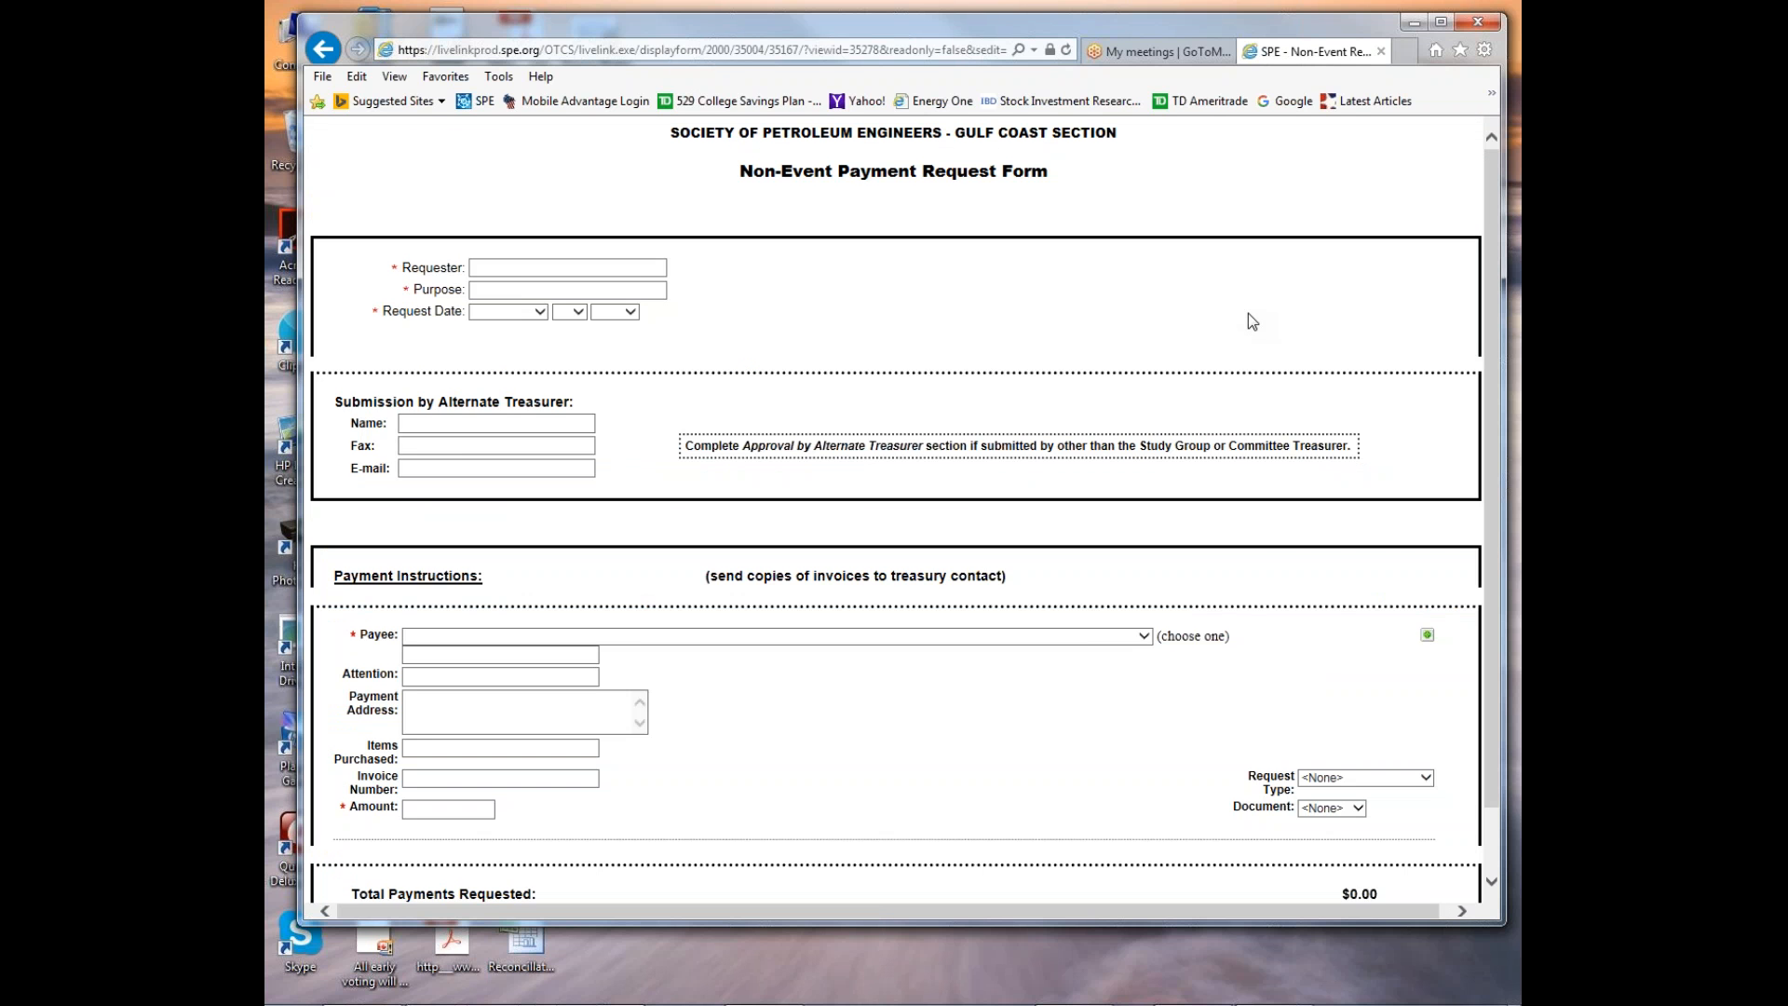
{"action": "left_click", "coordinate": [493, 267]}
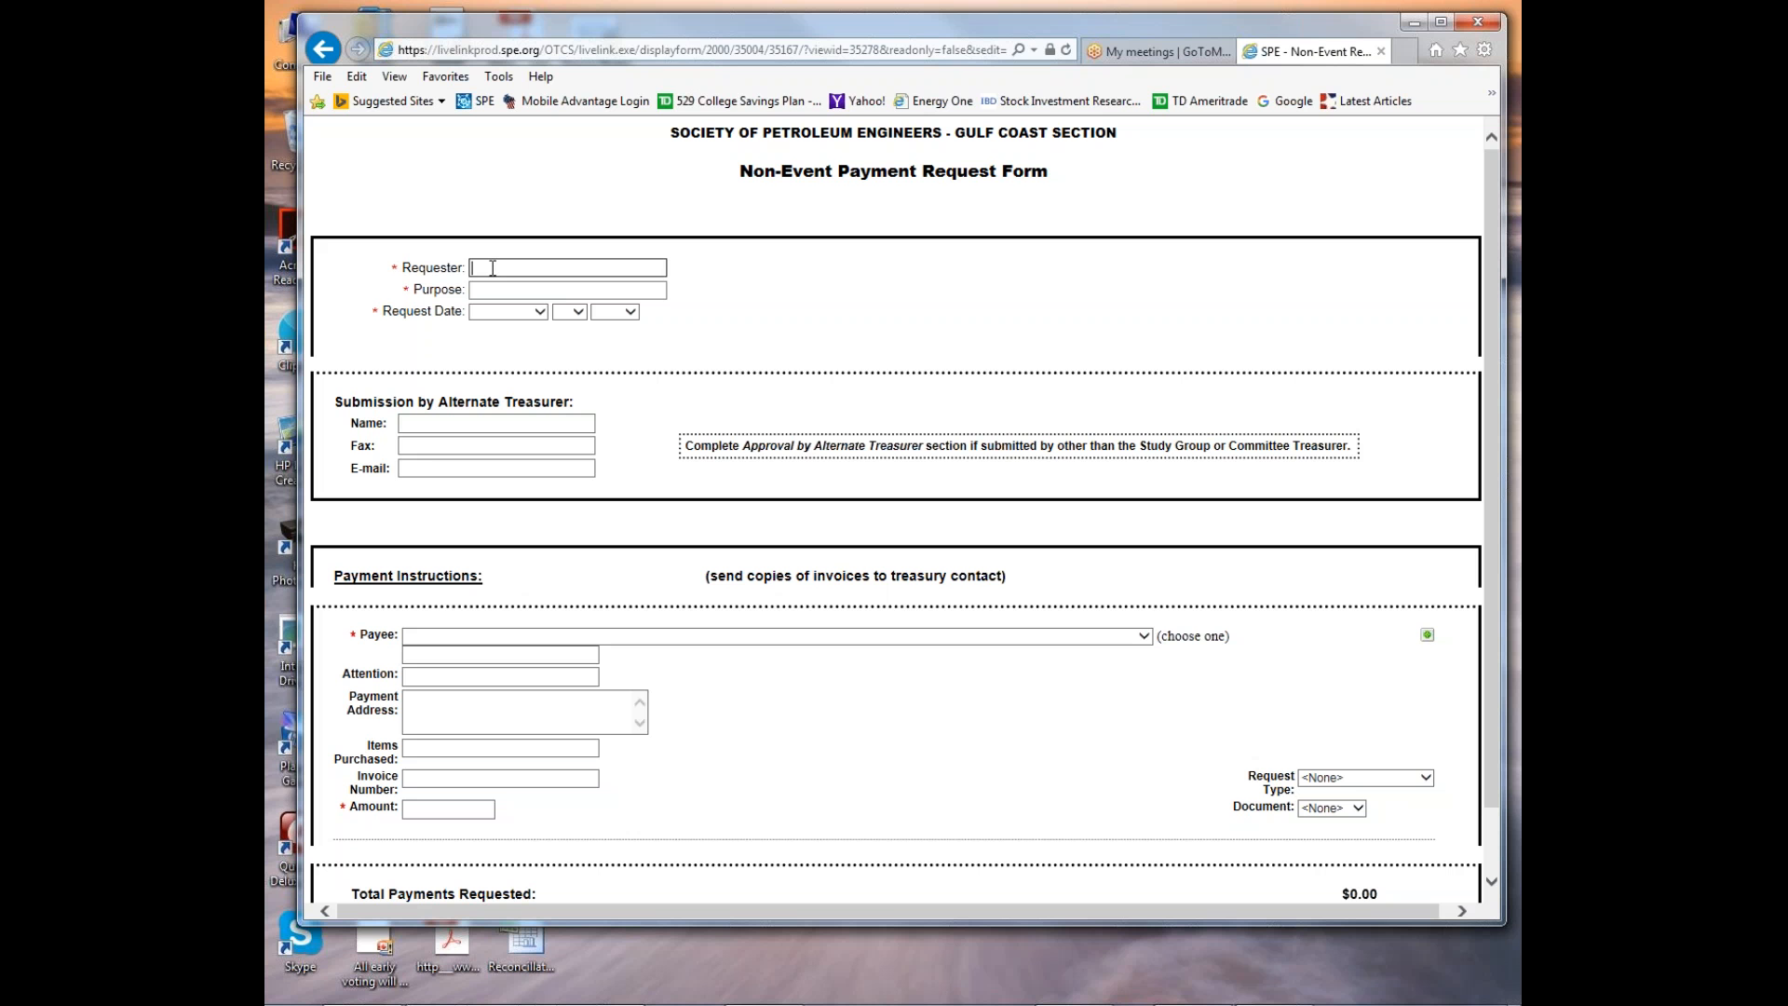
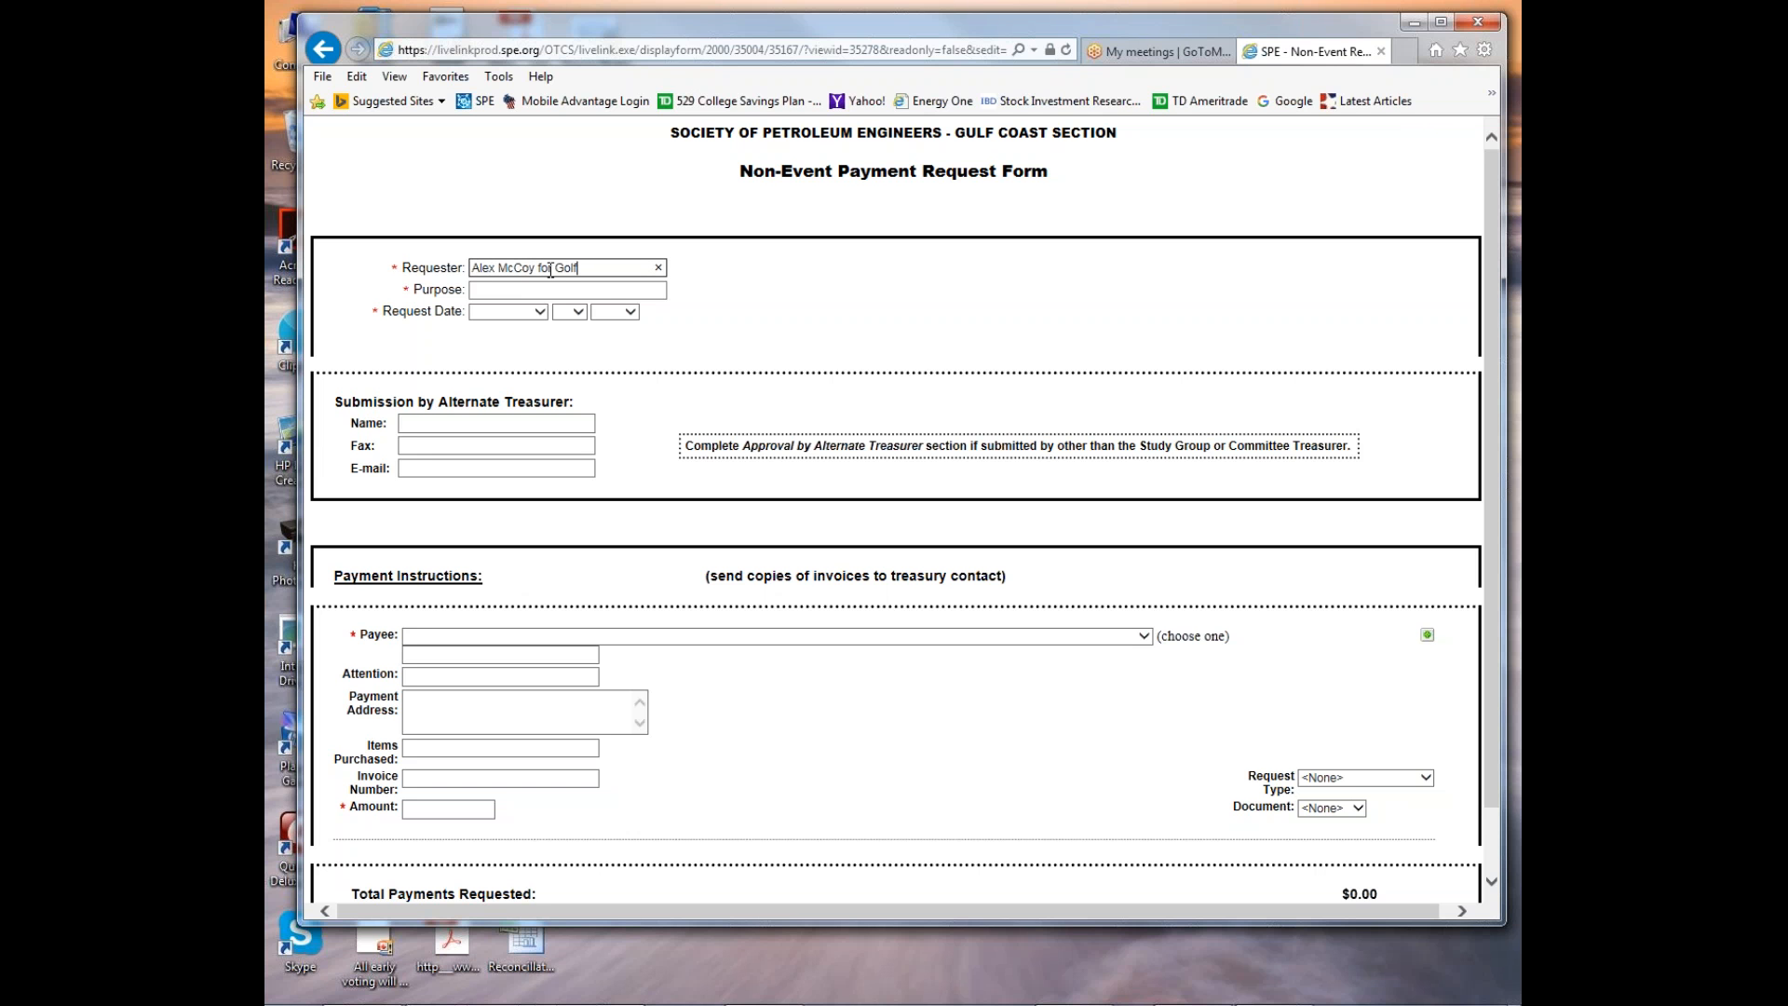
{"action": "type", "text": " Committee"}
Fill in the purpose of the request as "SPE-GCS Golf Tournament".
{"action": "left_click", "coordinate": [496, 290]}
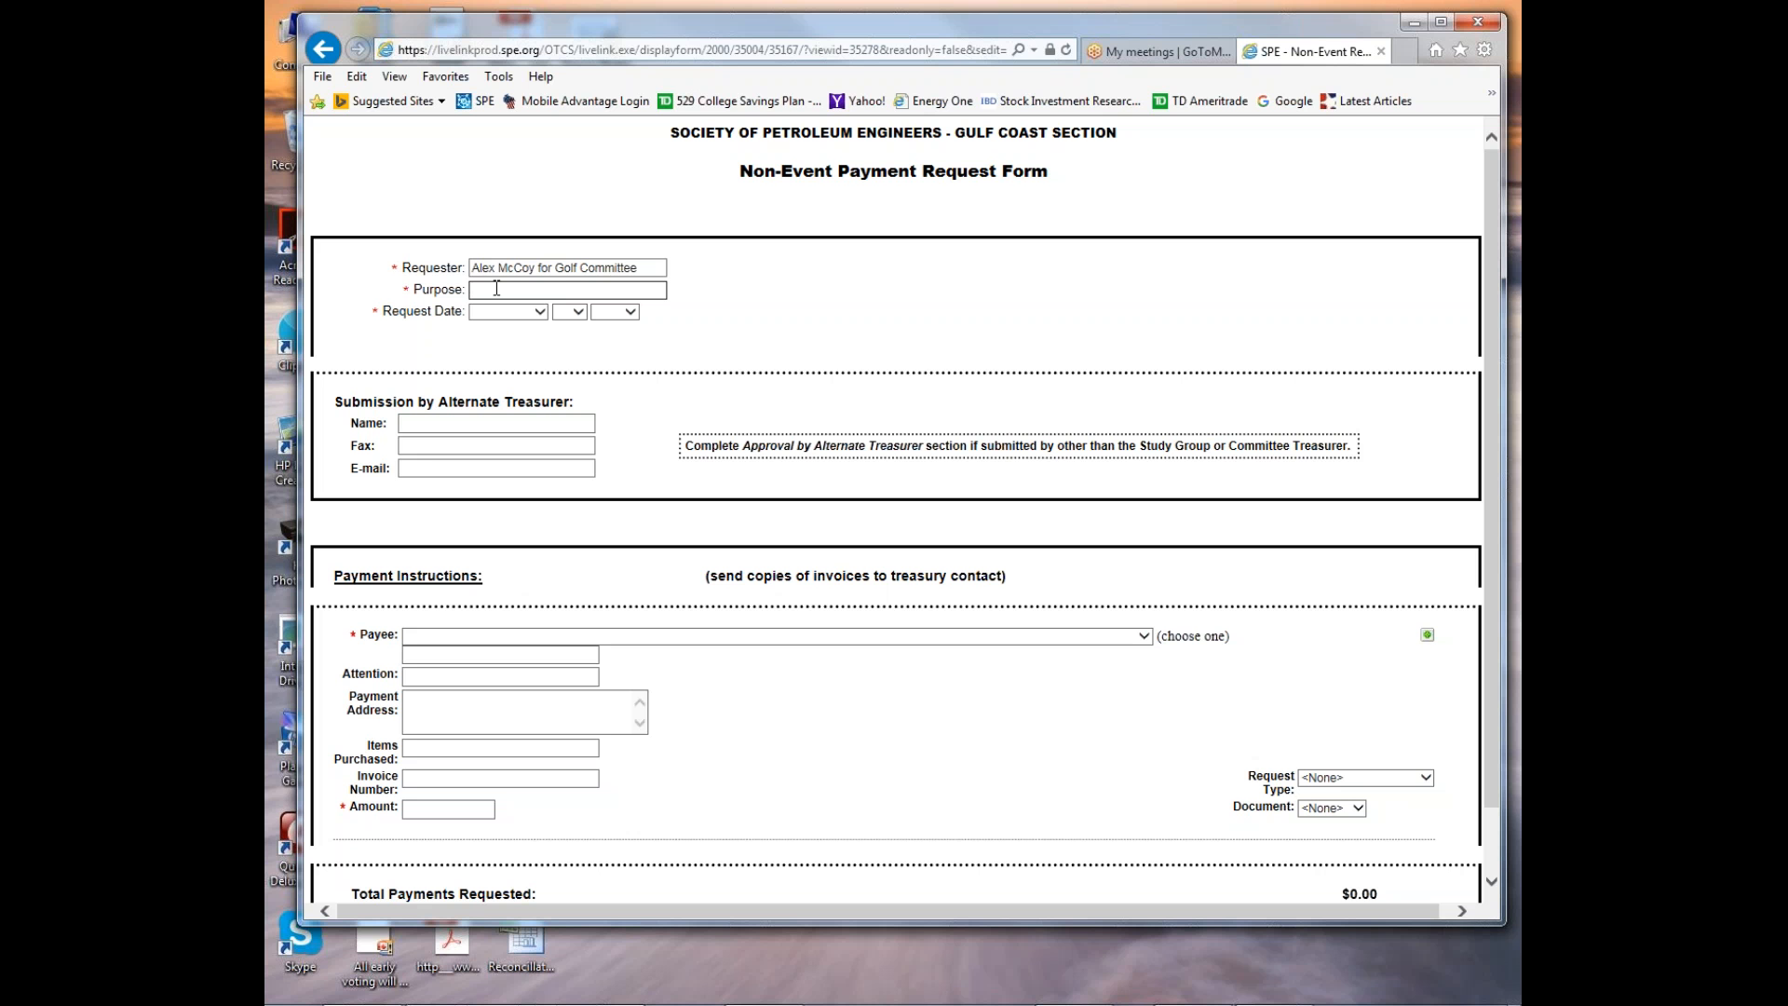
{"action": "type", "text": "SPE GCS Golf Tournament"}
Set the request date to July 21, 2016.
{"action": "left_click", "coordinate": [541, 313]}
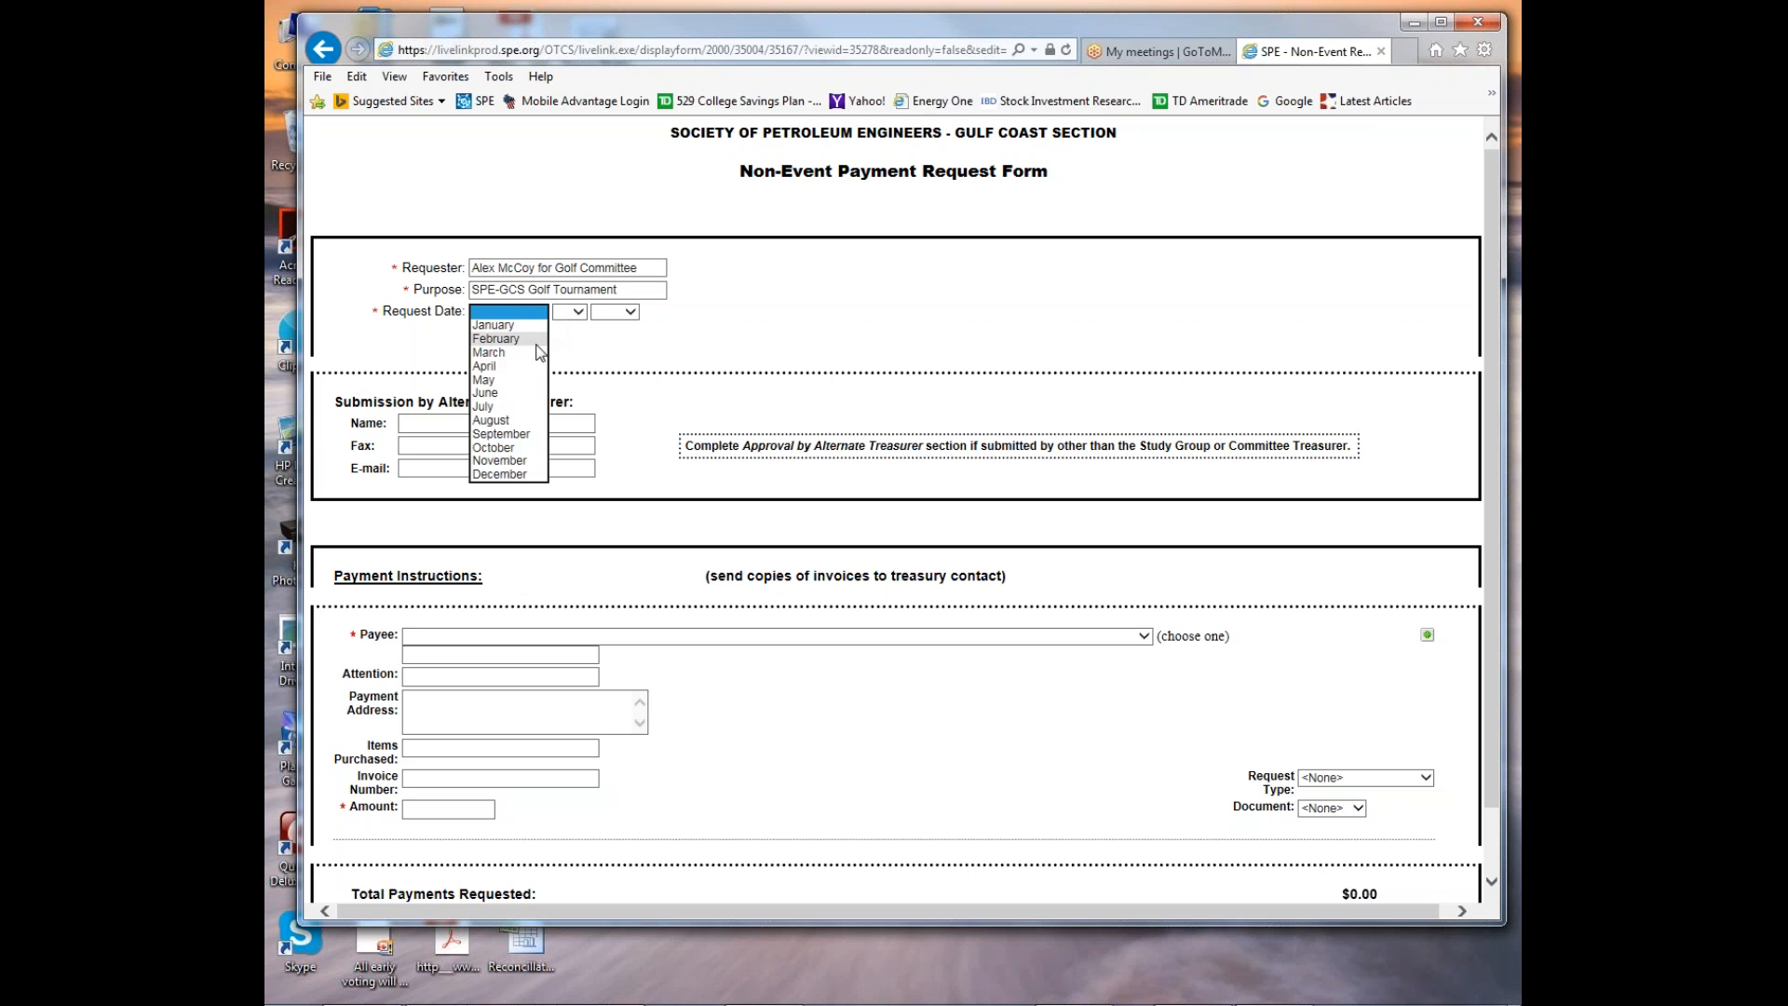
{"action": "left_click", "coordinate": [521, 420]}
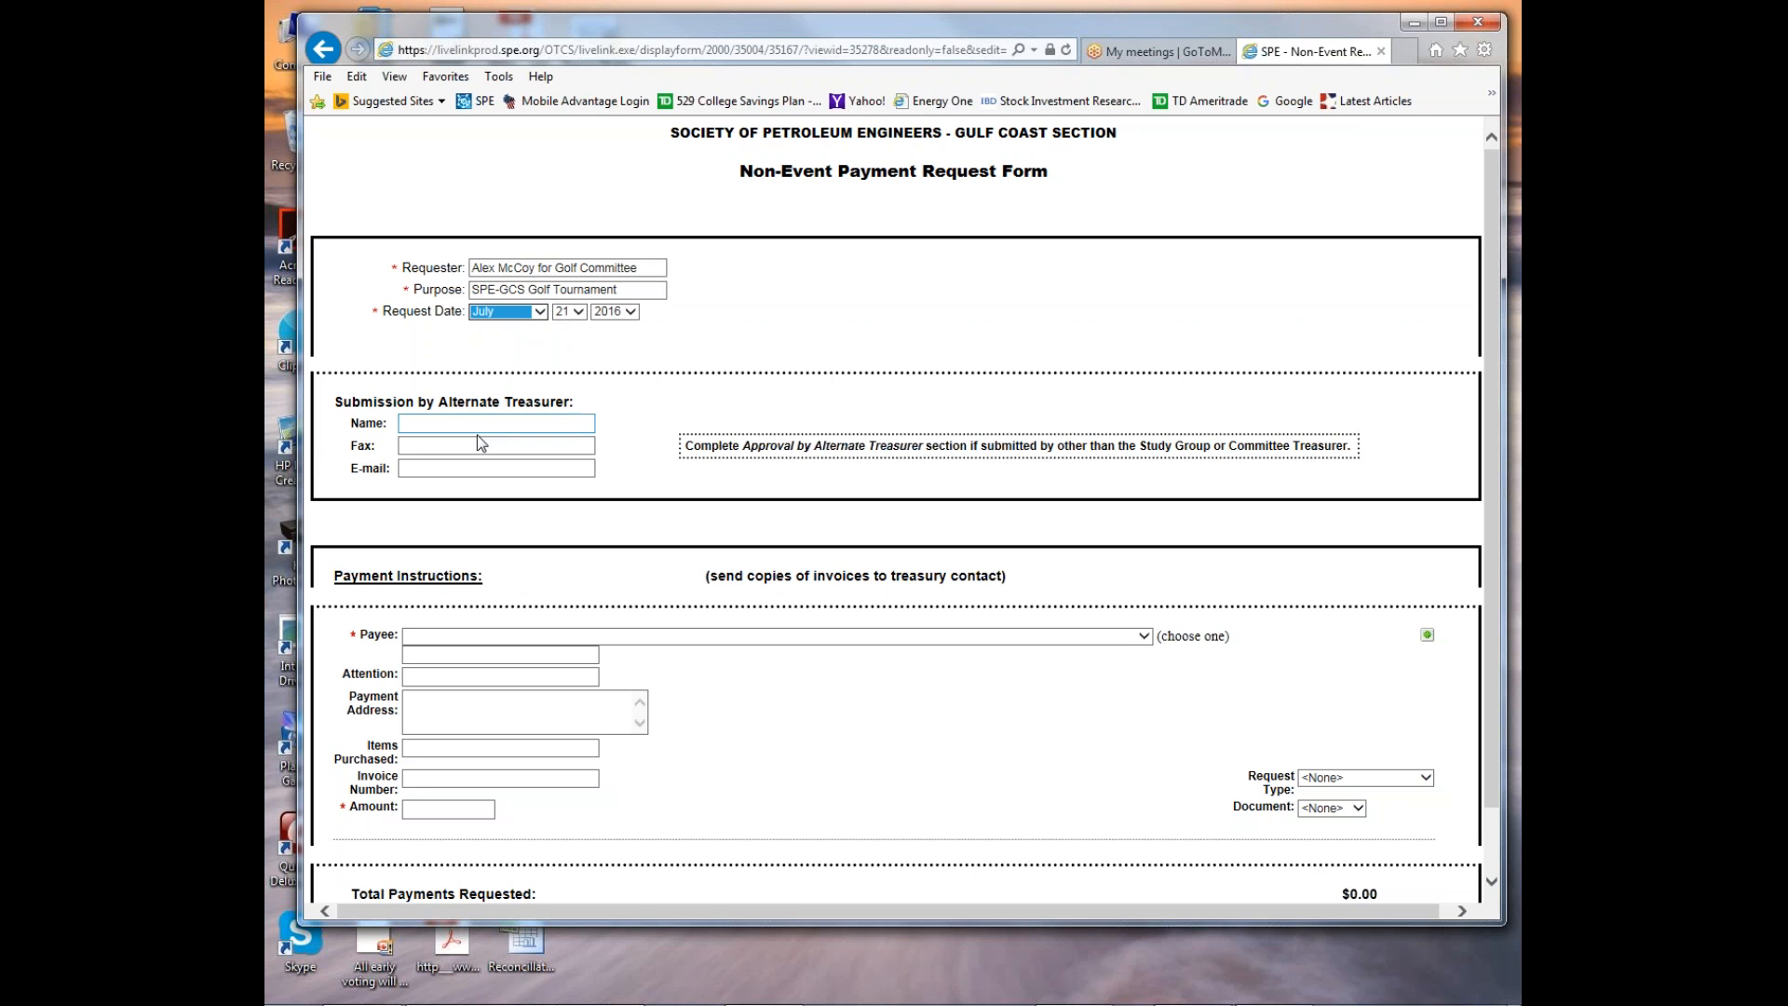
{"action": "left_click", "coordinate": [666, 412]}
{"action": "scroll", "coordinate": [673, 399], "scroll_direction": "down", "scroll_amount": 1}
{"action": "left_click", "coordinate": [504, 371]}
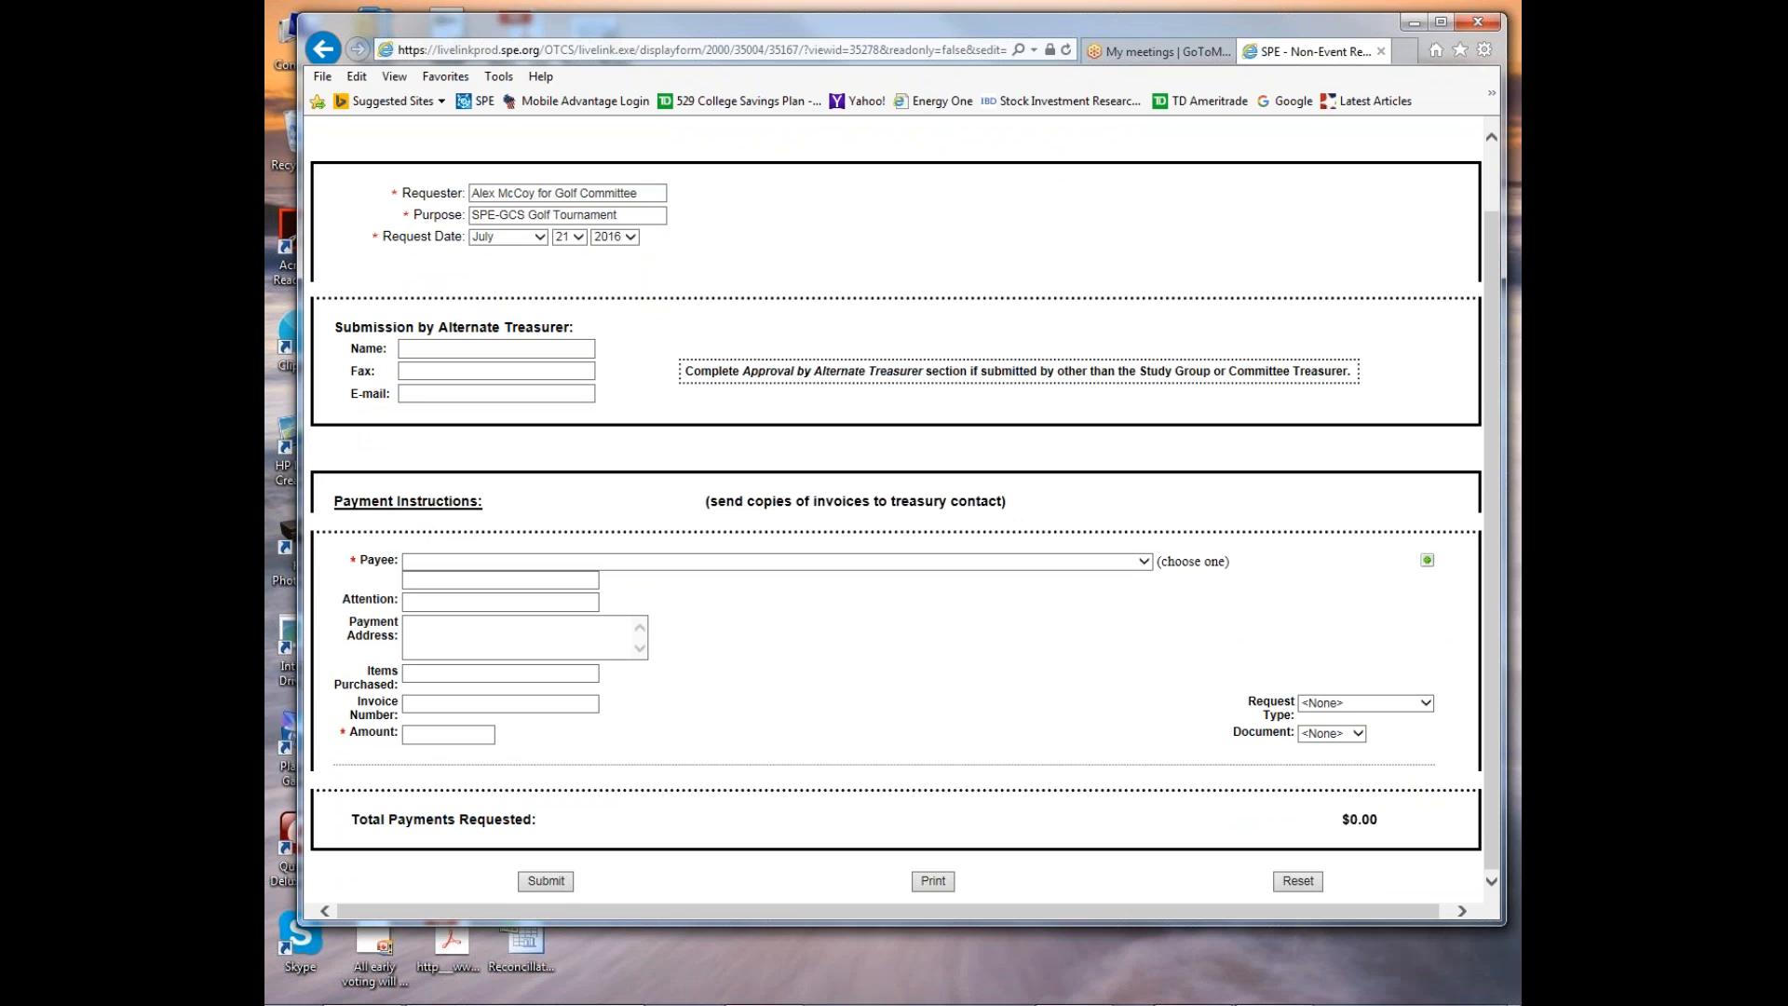
Bring up the "Invoice 041 - Golf Tournament" folder and locate the golf tournament invoice workbook.
{"action": "left_click_drag", "start_coordinate": [1520, 165], "coordinate": [585, 112]}
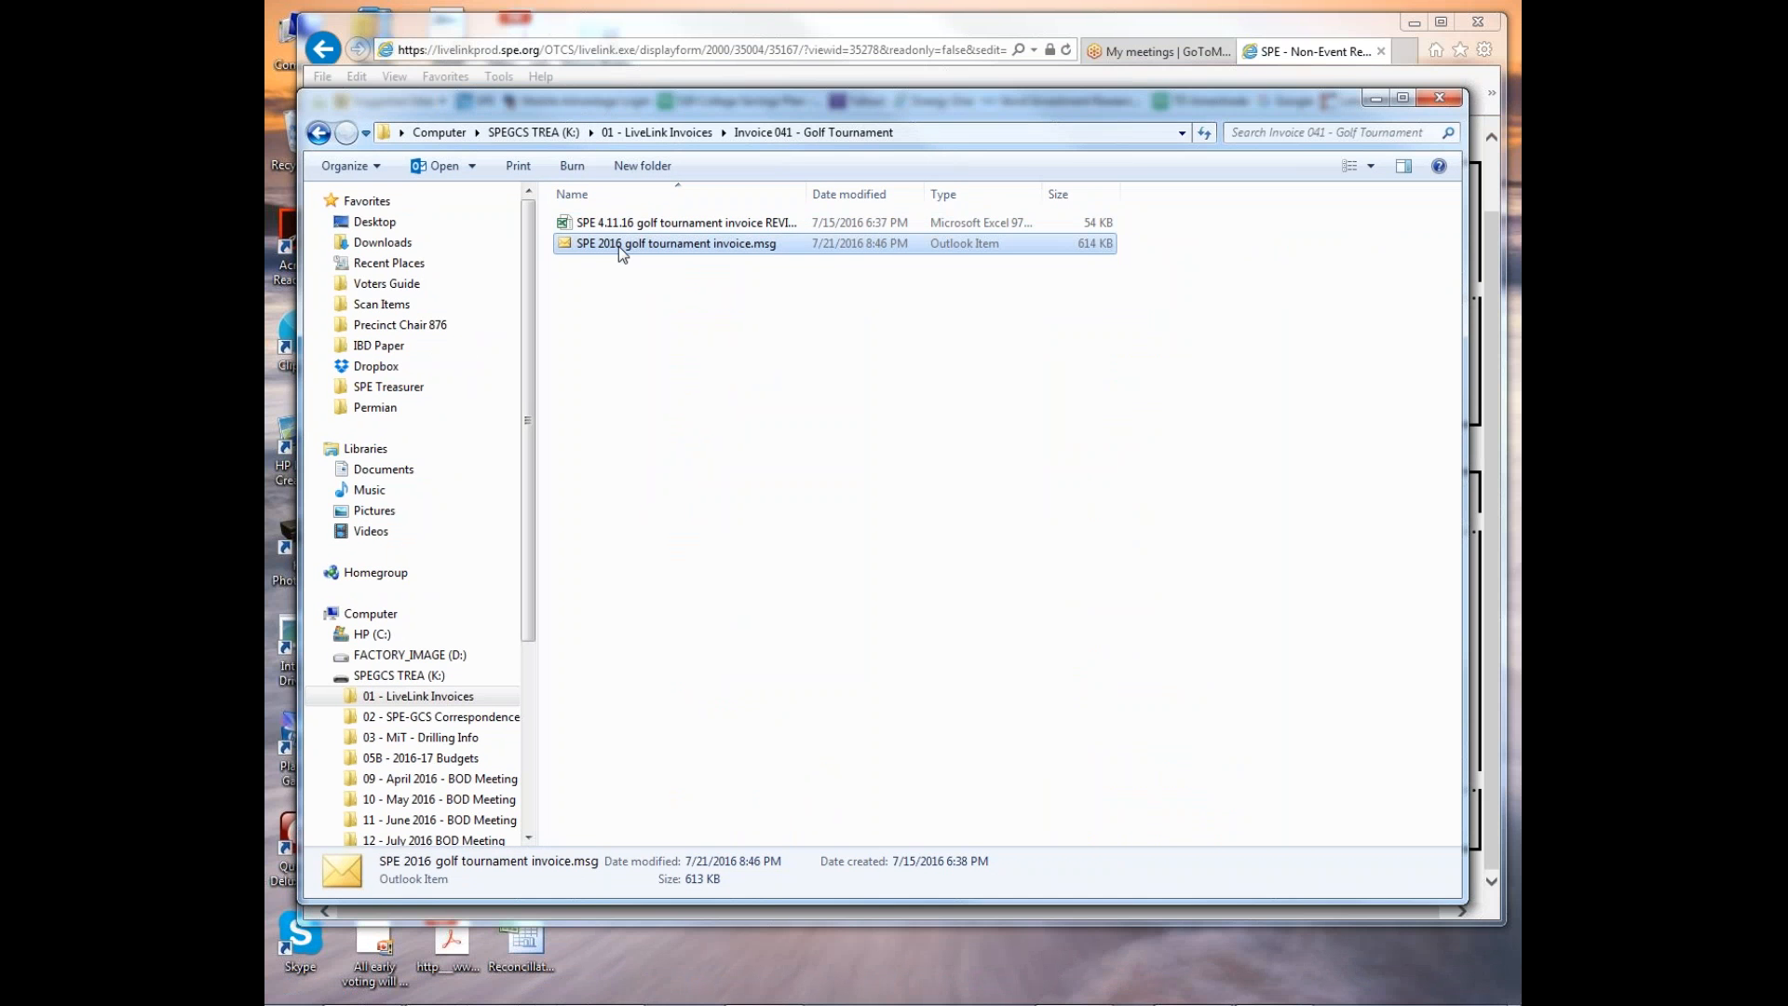
{"action": "left_click", "coordinate": [620, 222]}
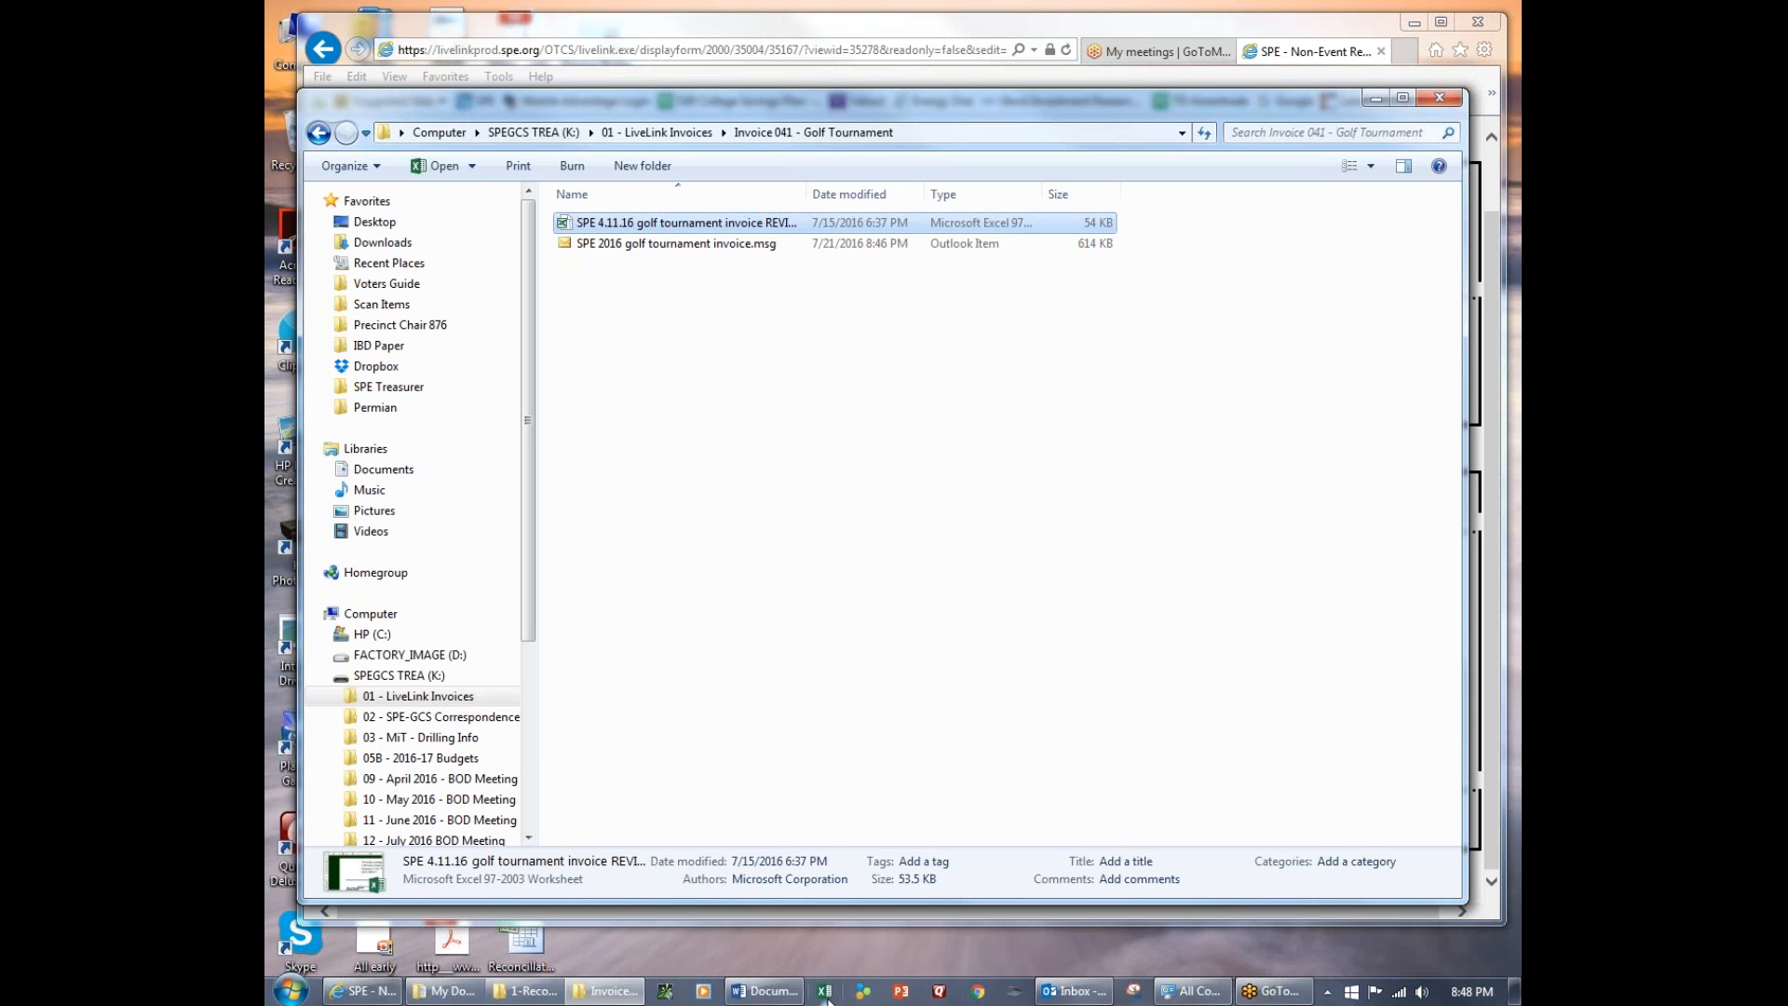
{"action": "left_click_drag", "start_coordinate": [905, 99], "coordinate": [1787, 53]}
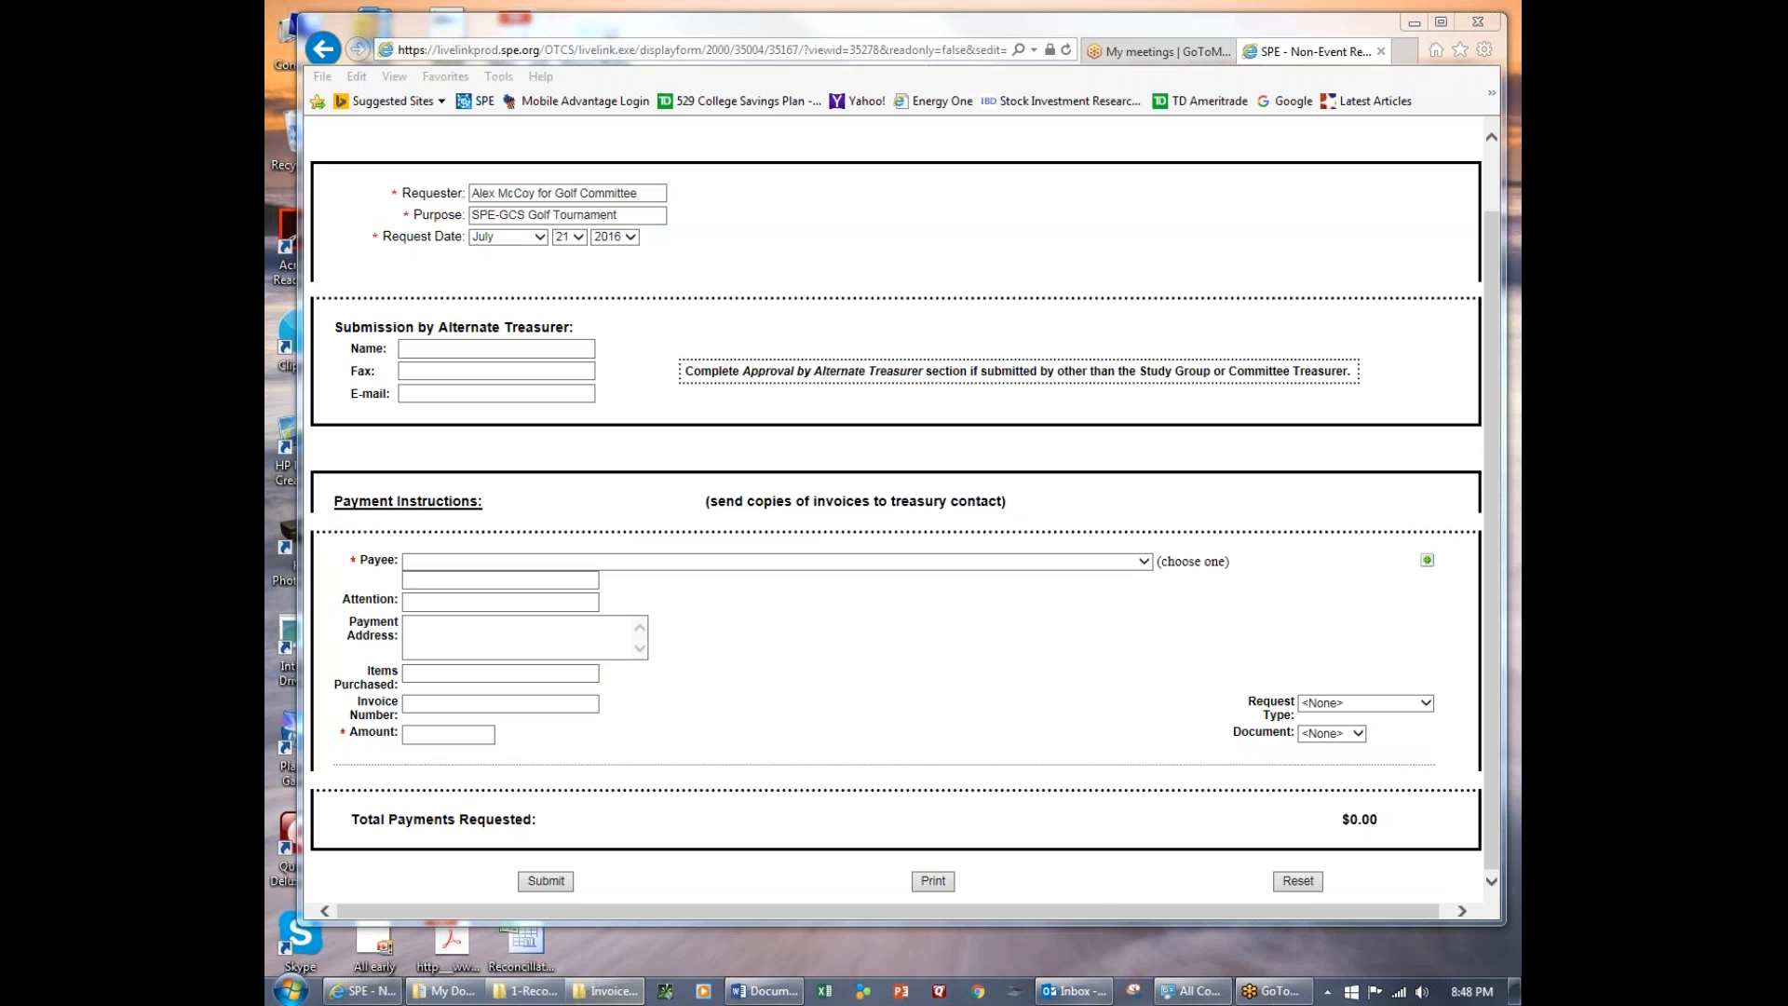
Switch to Excel, open "SPE 4.11.16 golf tournament invoice REVISED.xls" from Invoice 041 - Golf Tournament on drive K:, and move its window off the form.
{"action": "left_click", "coordinate": [828, 992]}
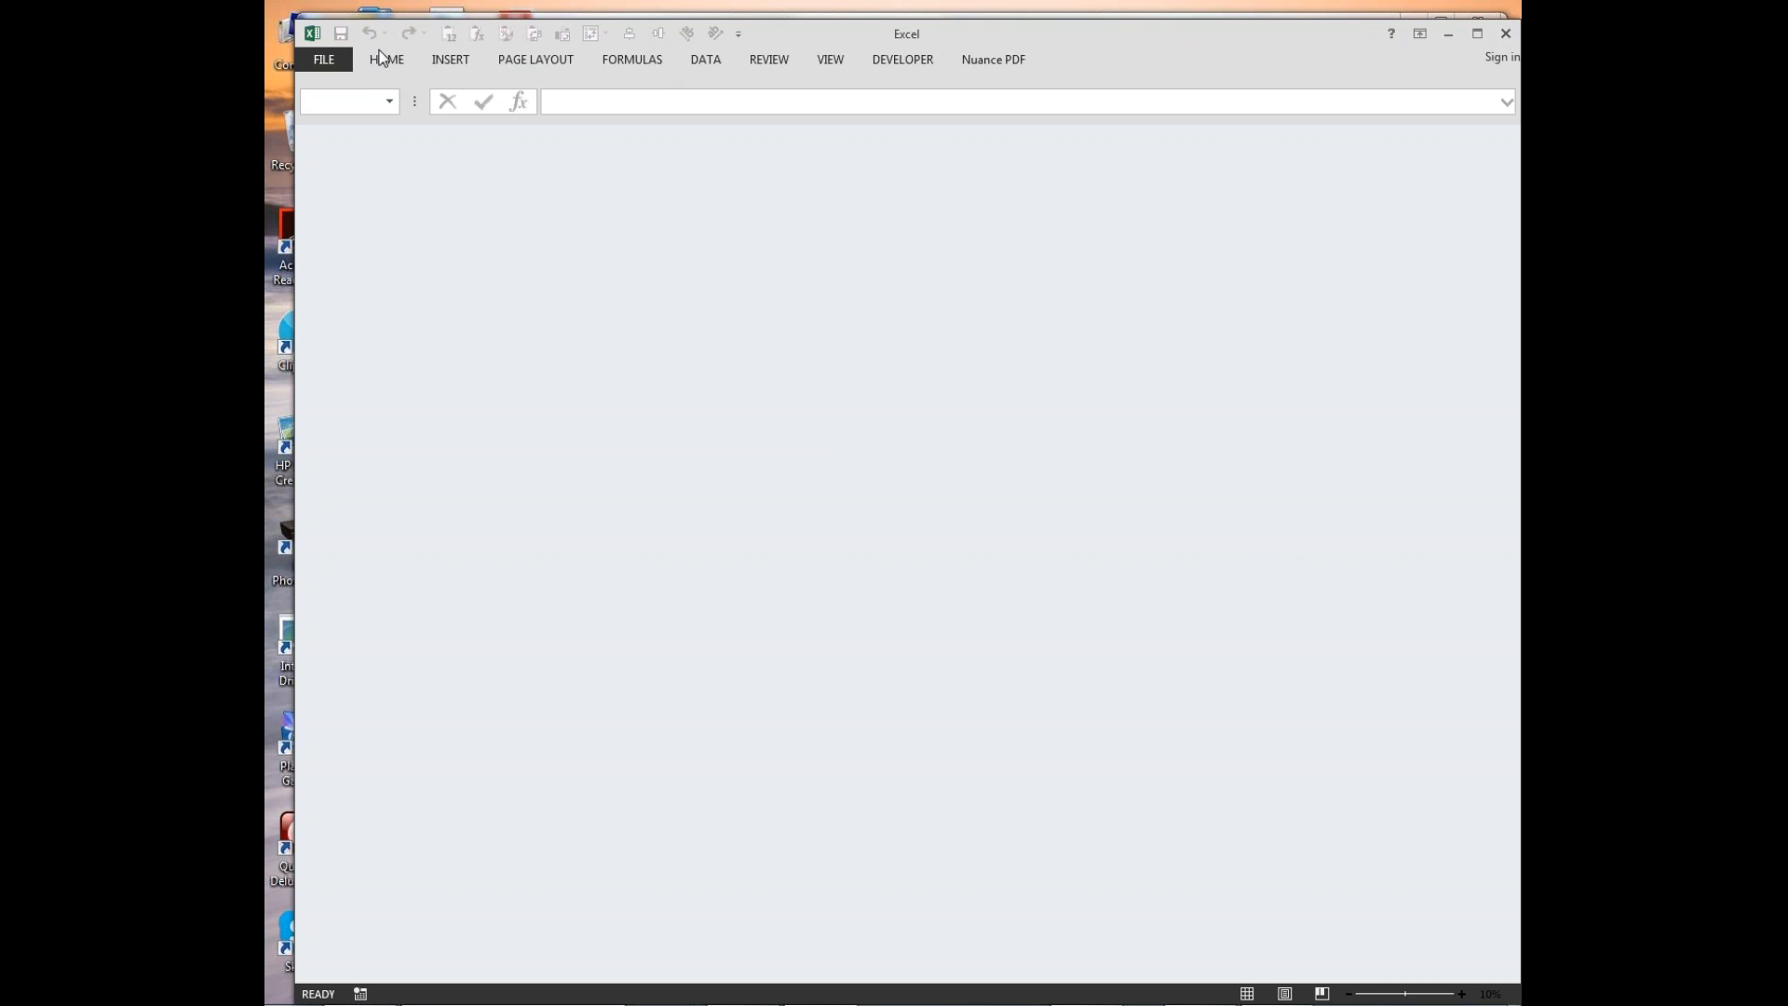
{"action": "left_click", "coordinate": [324, 59]}
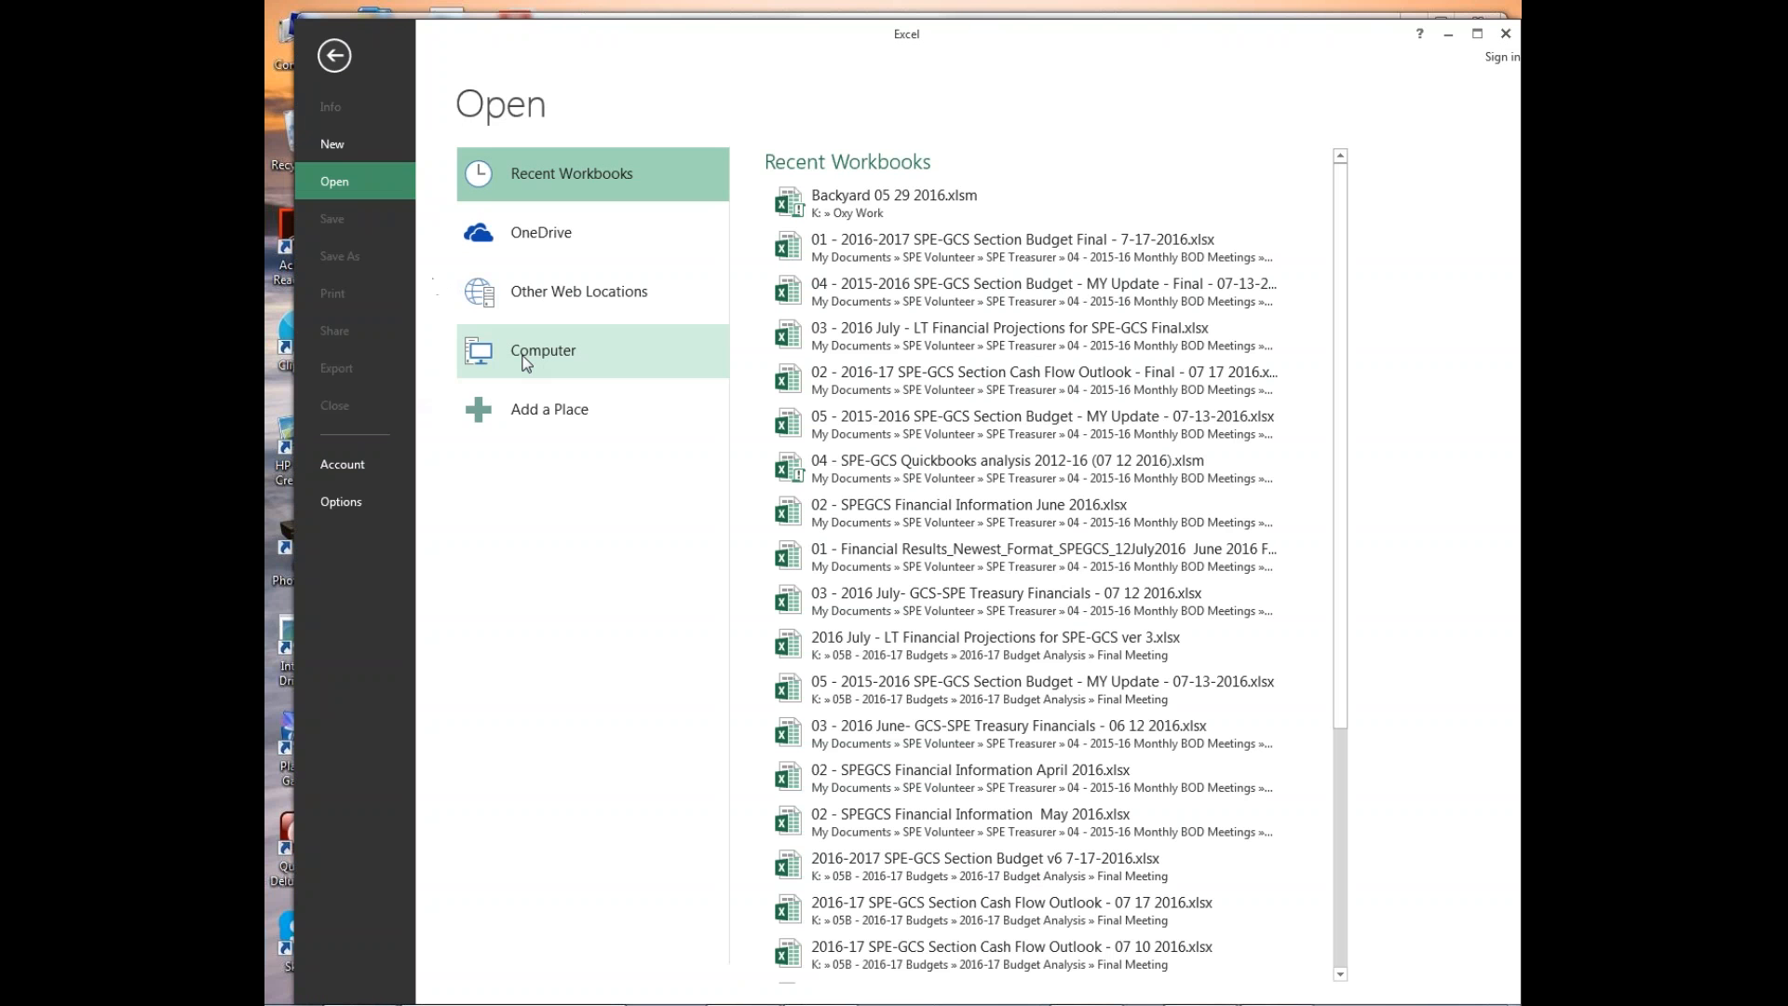
{"action": "left_click", "coordinate": [535, 352]}
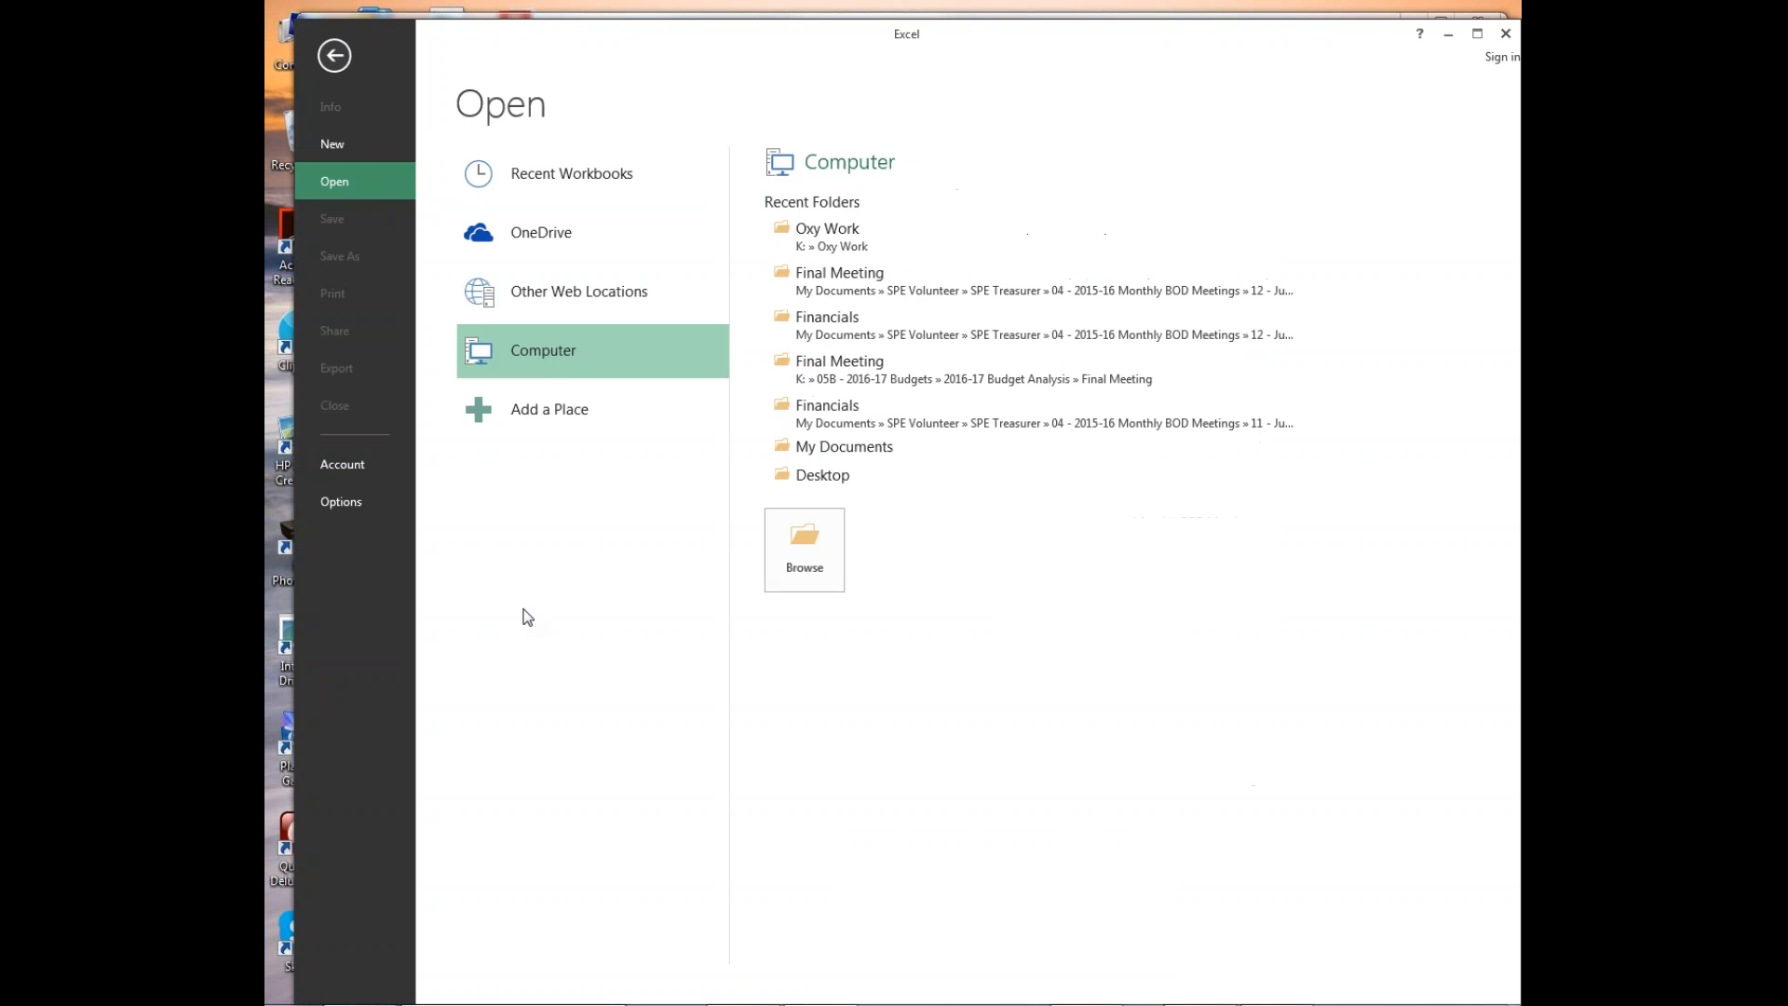
{"action": "left_click", "coordinate": [806, 545]}
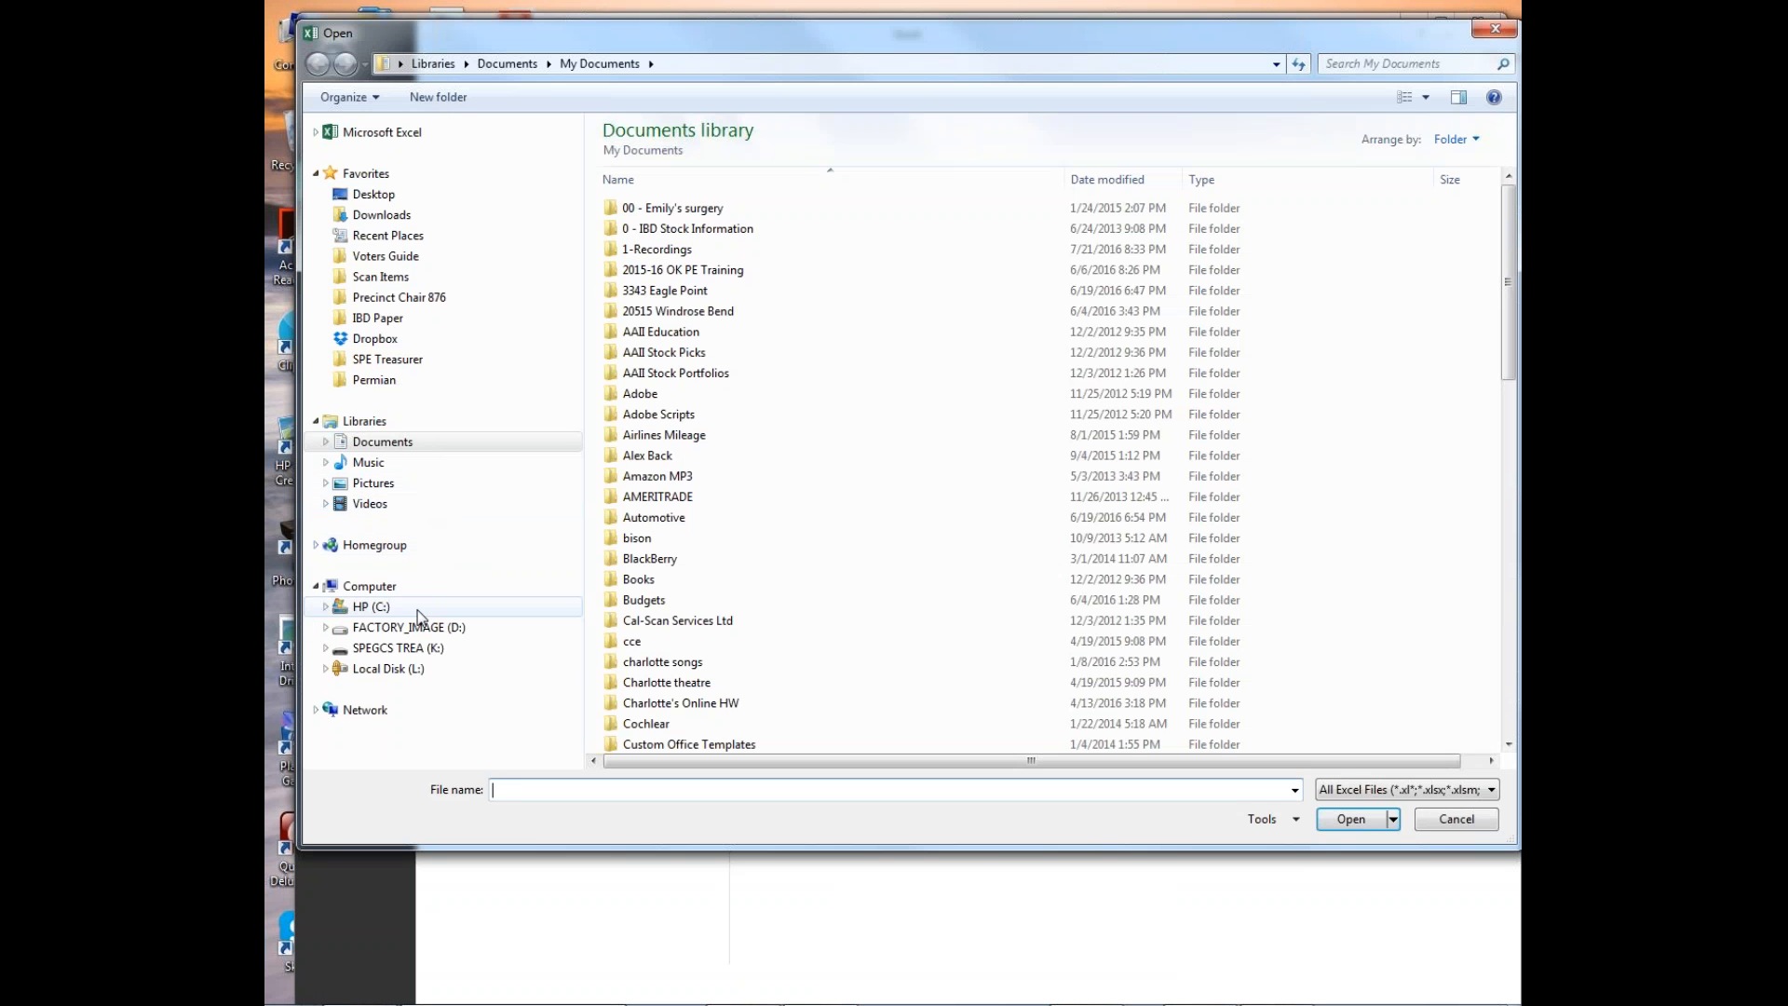
{"action": "left_click", "coordinate": [424, 652]}
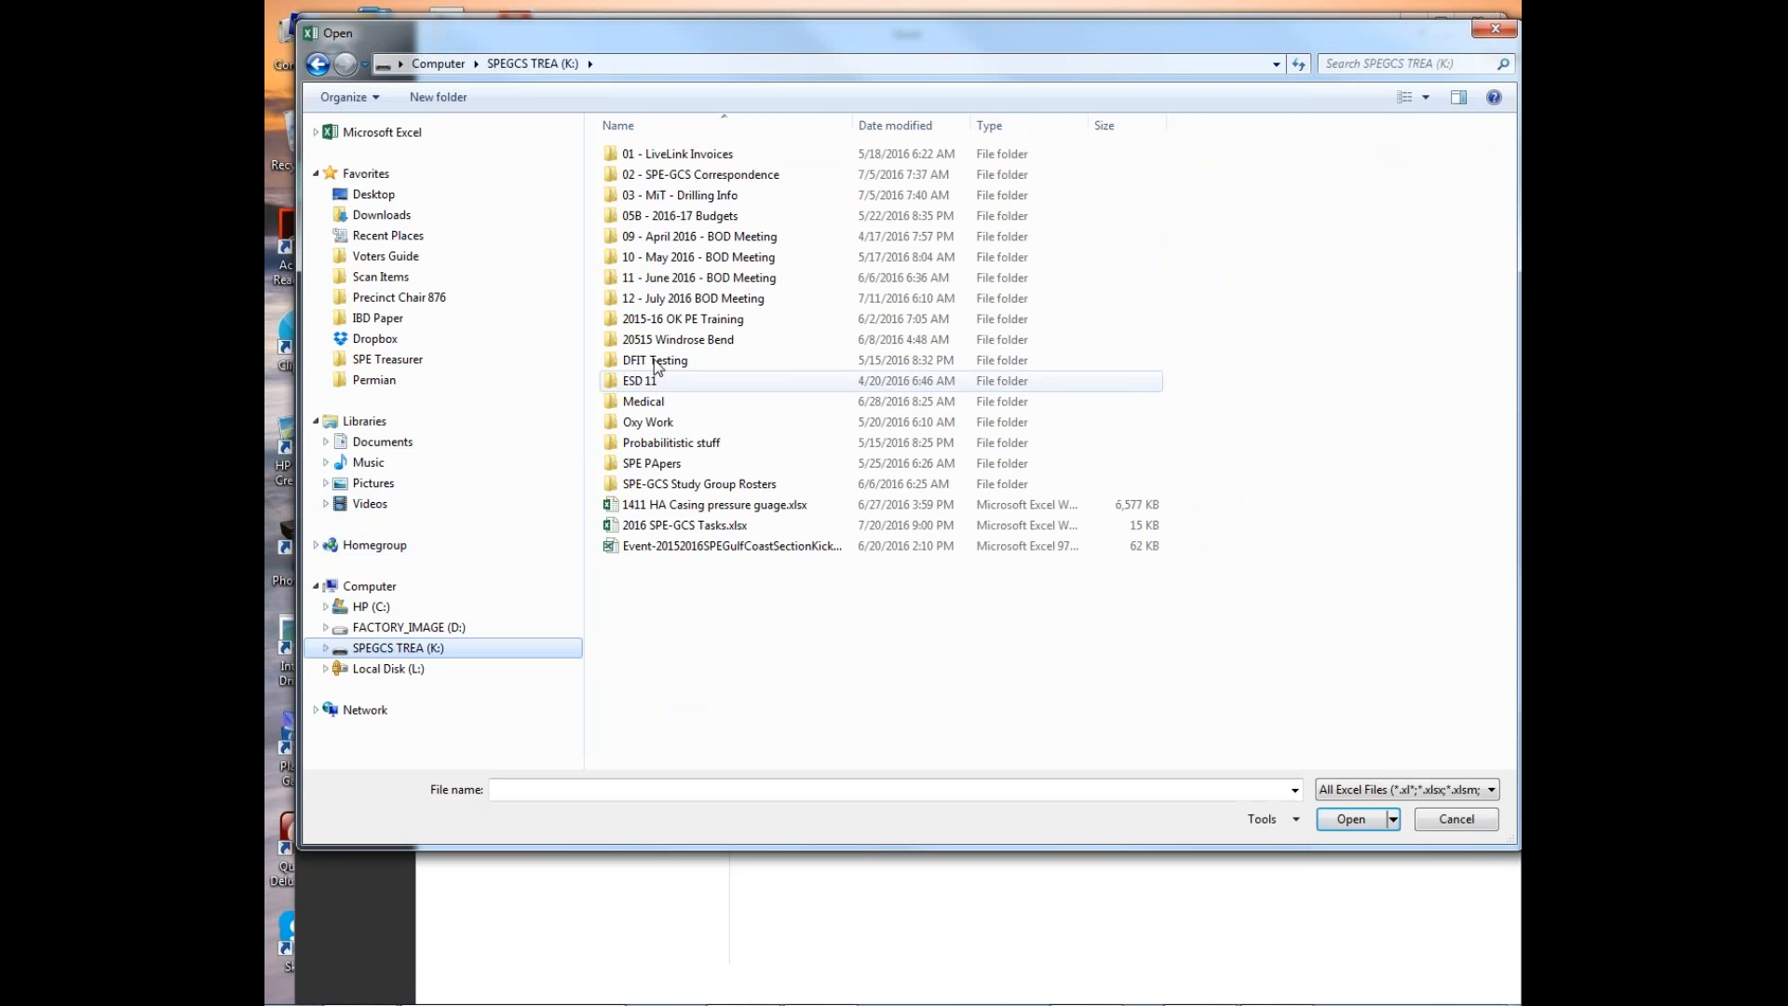
{"action": "double_click", "coordinate": [686, 155]}
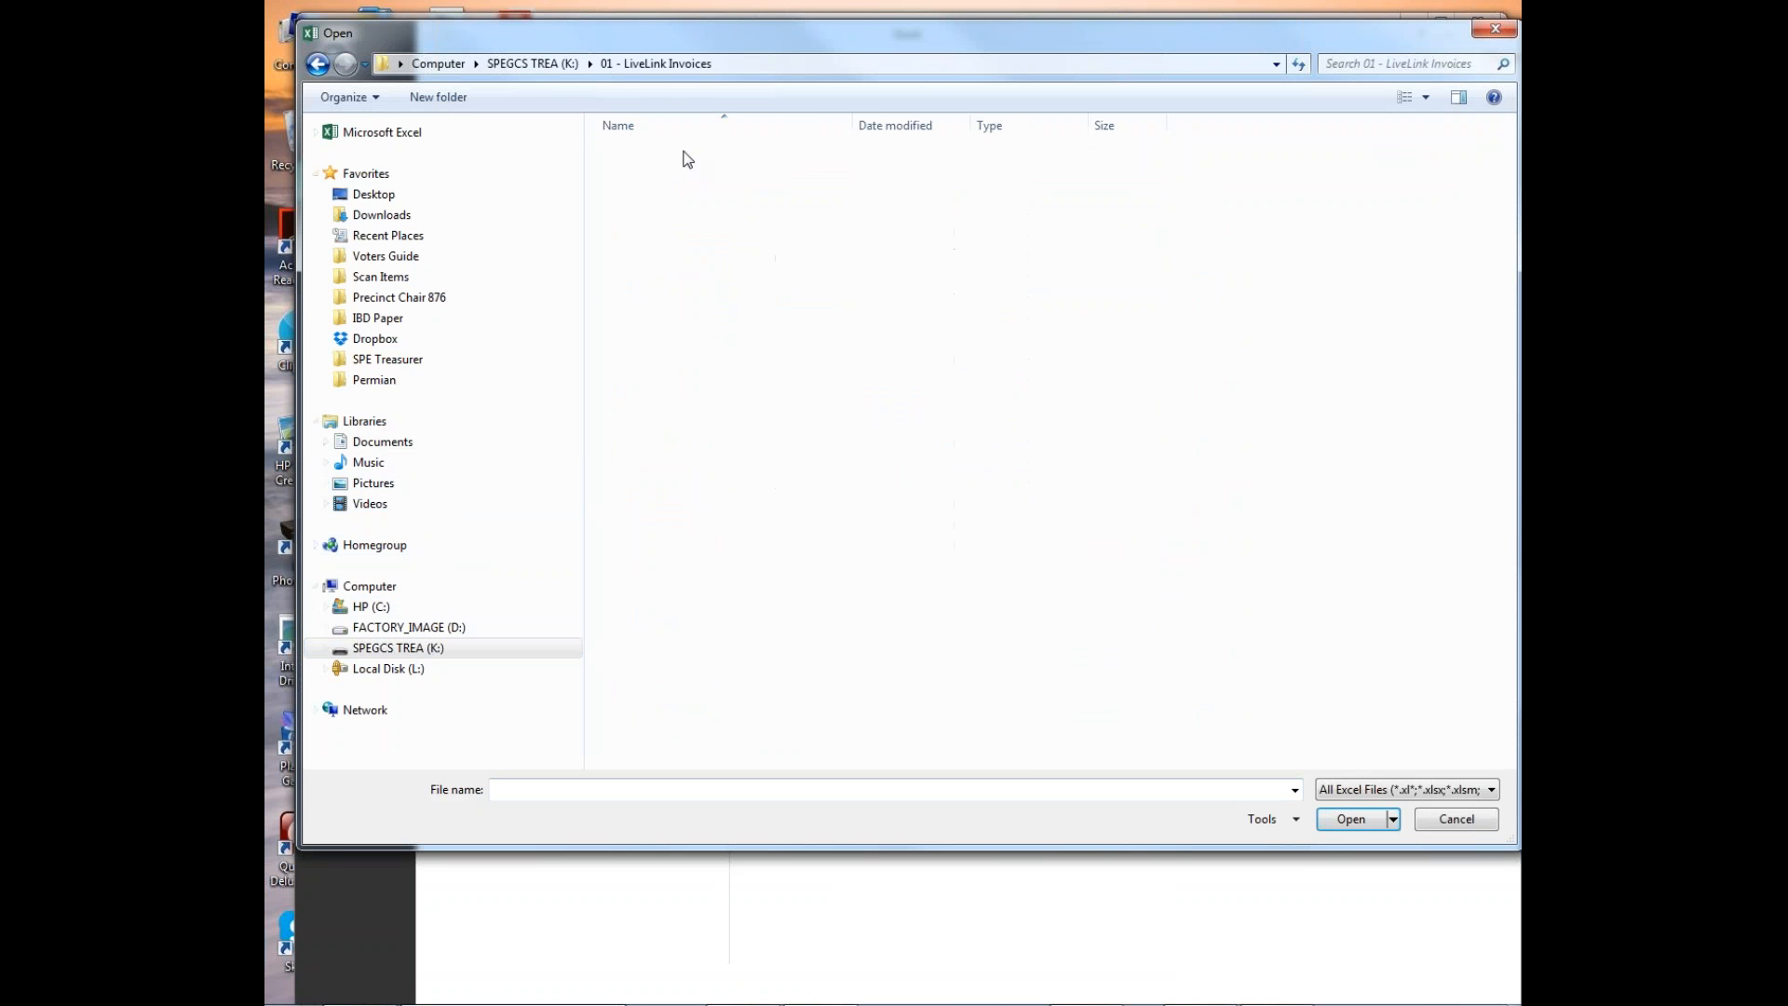
{"action": "scroll", "coordinate": [712, 602], "scroll_direction": "down", "scroll_amount": 4}
{"action": "scroll", "coordinate": [712, 605], "scroll_direction": "down", "scroll_amount": 3}
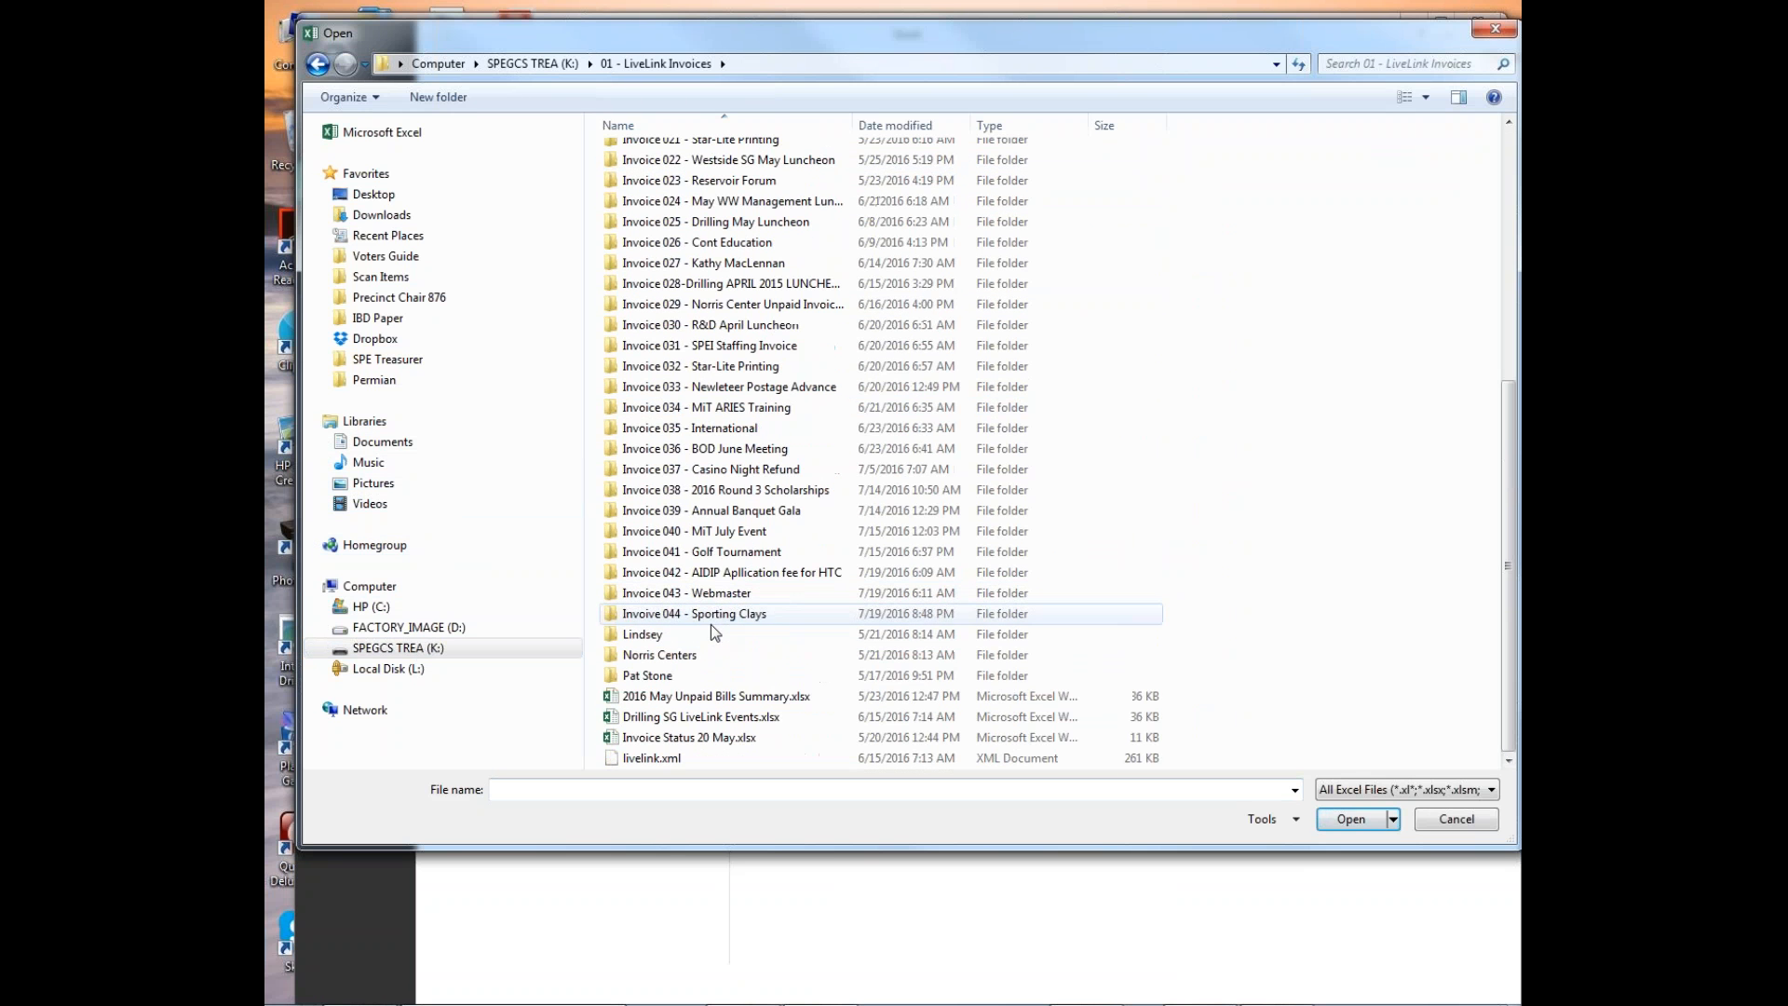
{"action": "double_click", "coordinate": [700, 551]}
{"action": "double_click", "coordinate": [667, 155]}
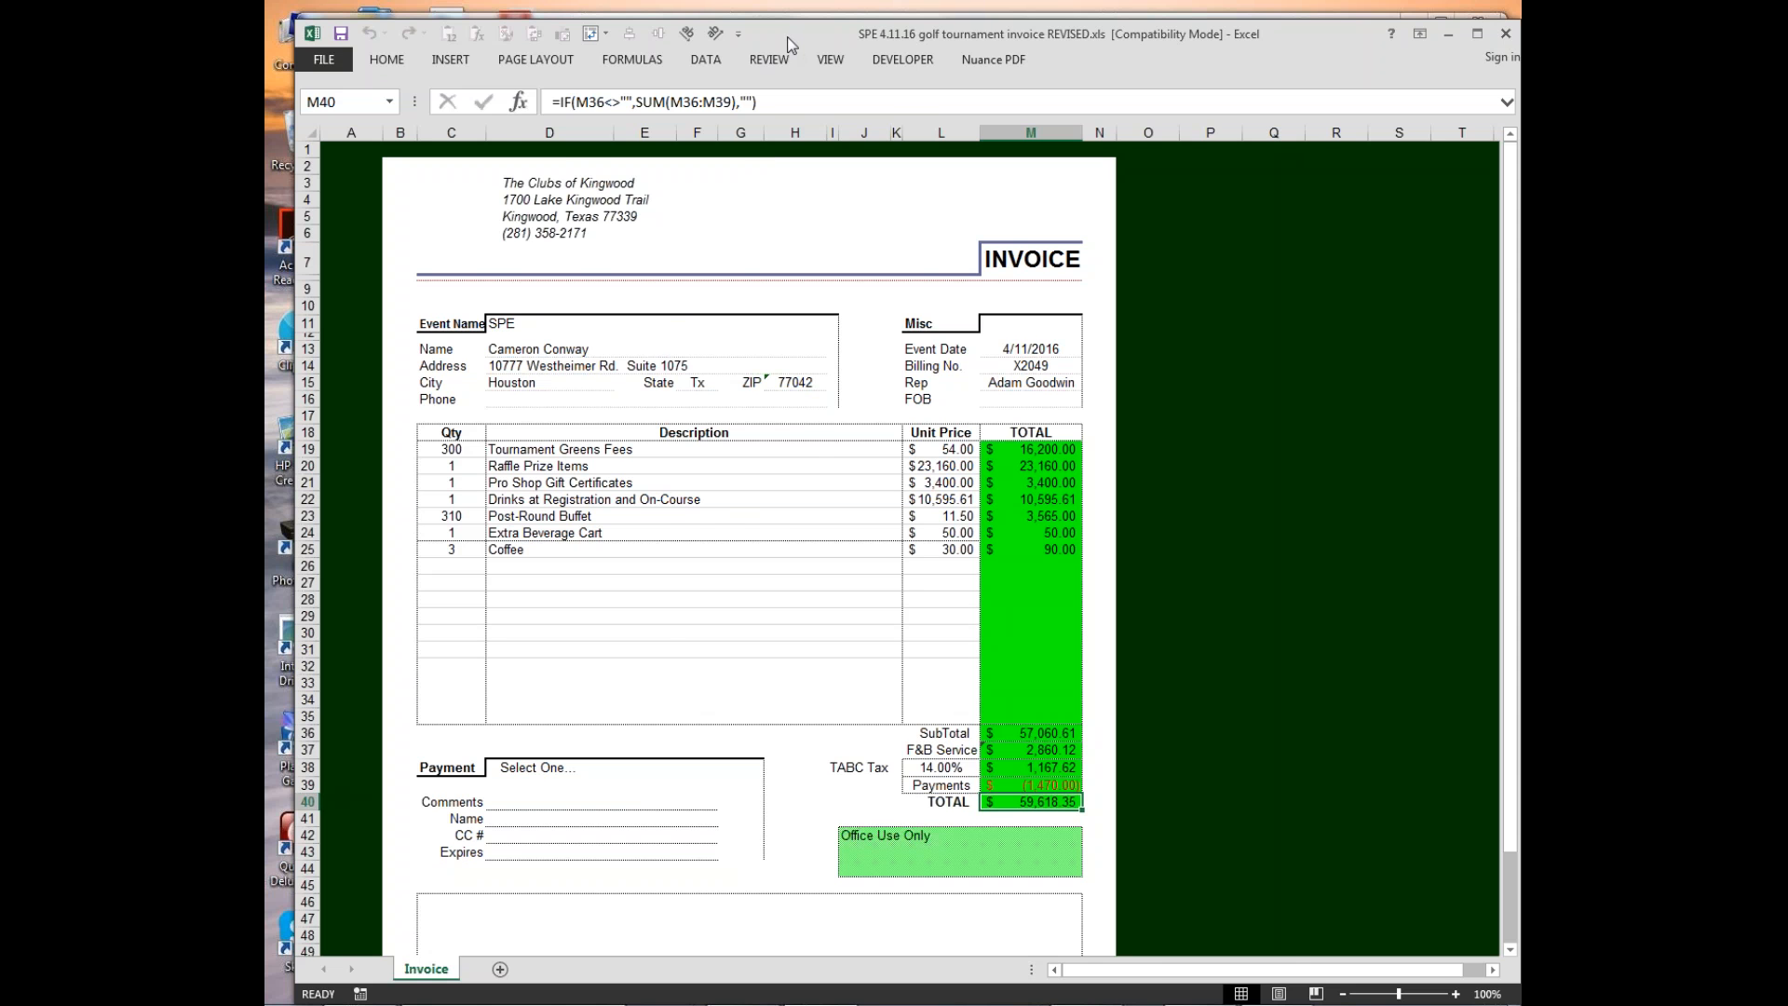
{"action": "left_click_drag", "start_coordinate": [791, 38], "coordinate": [1521, 38]}
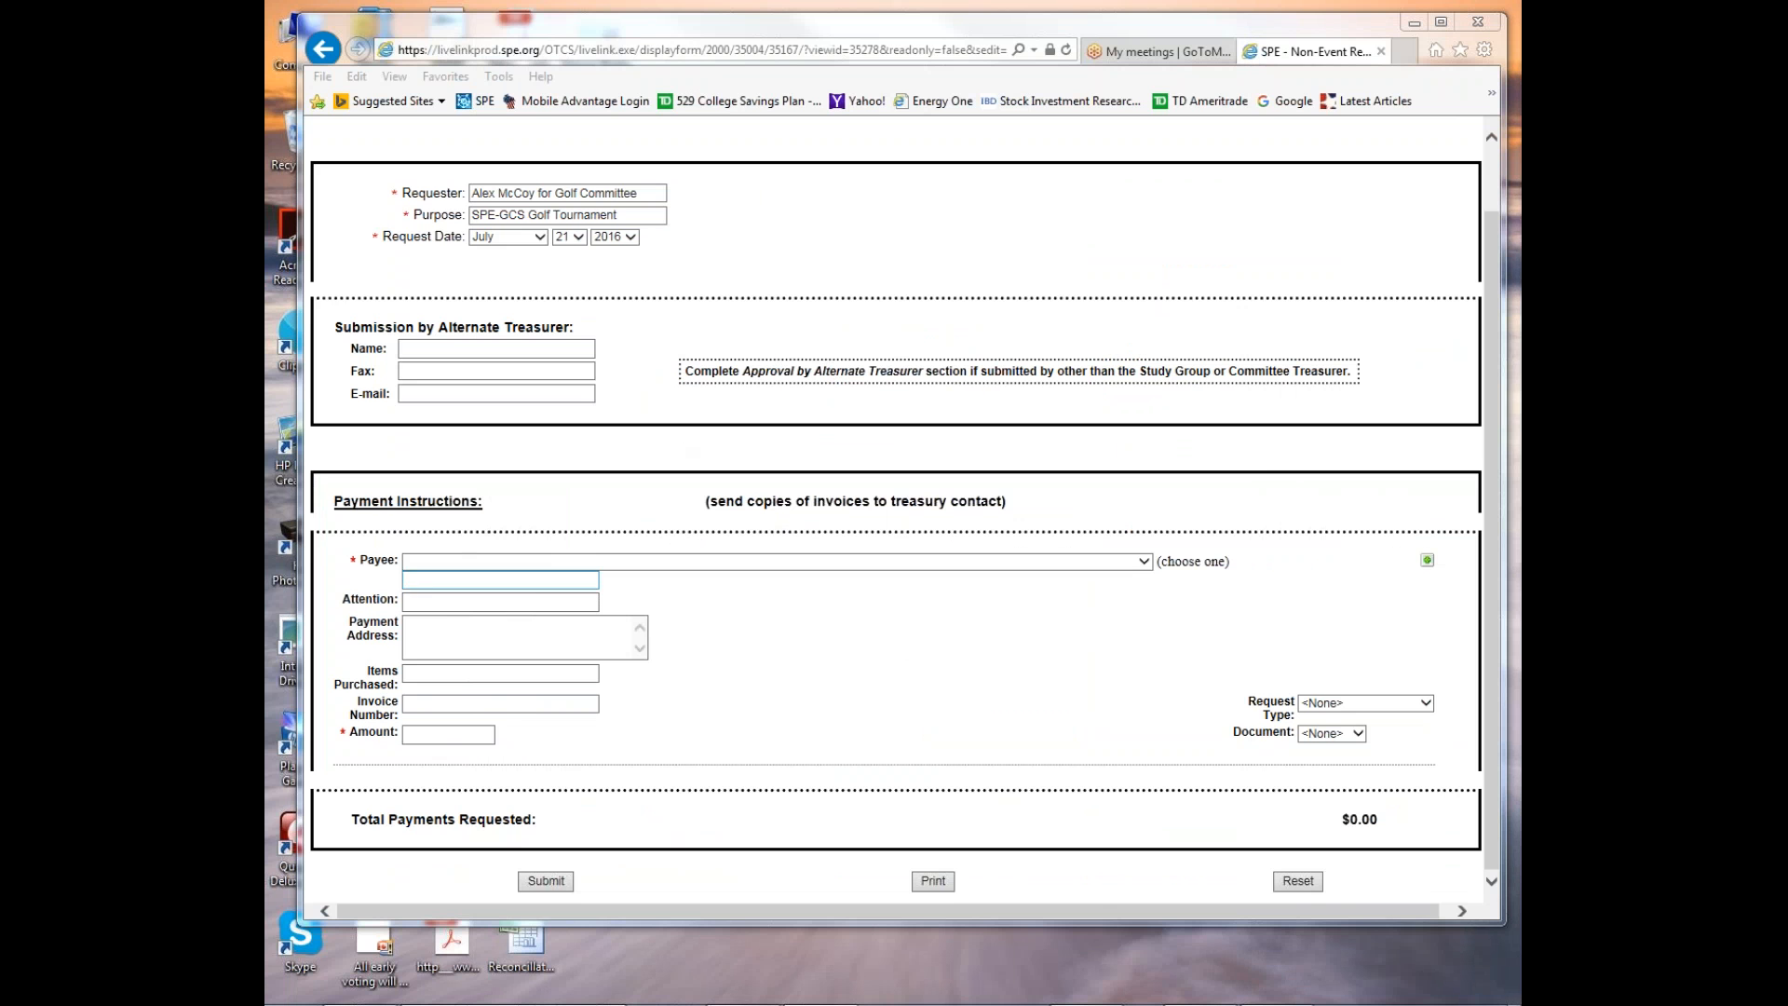
Look through the predefined payees on the form for the golf club, without choosing one.
{"action": "left_click", "coordinate": [411, 580]}
{"action": "left_click", "coordinate": [419, 563]}
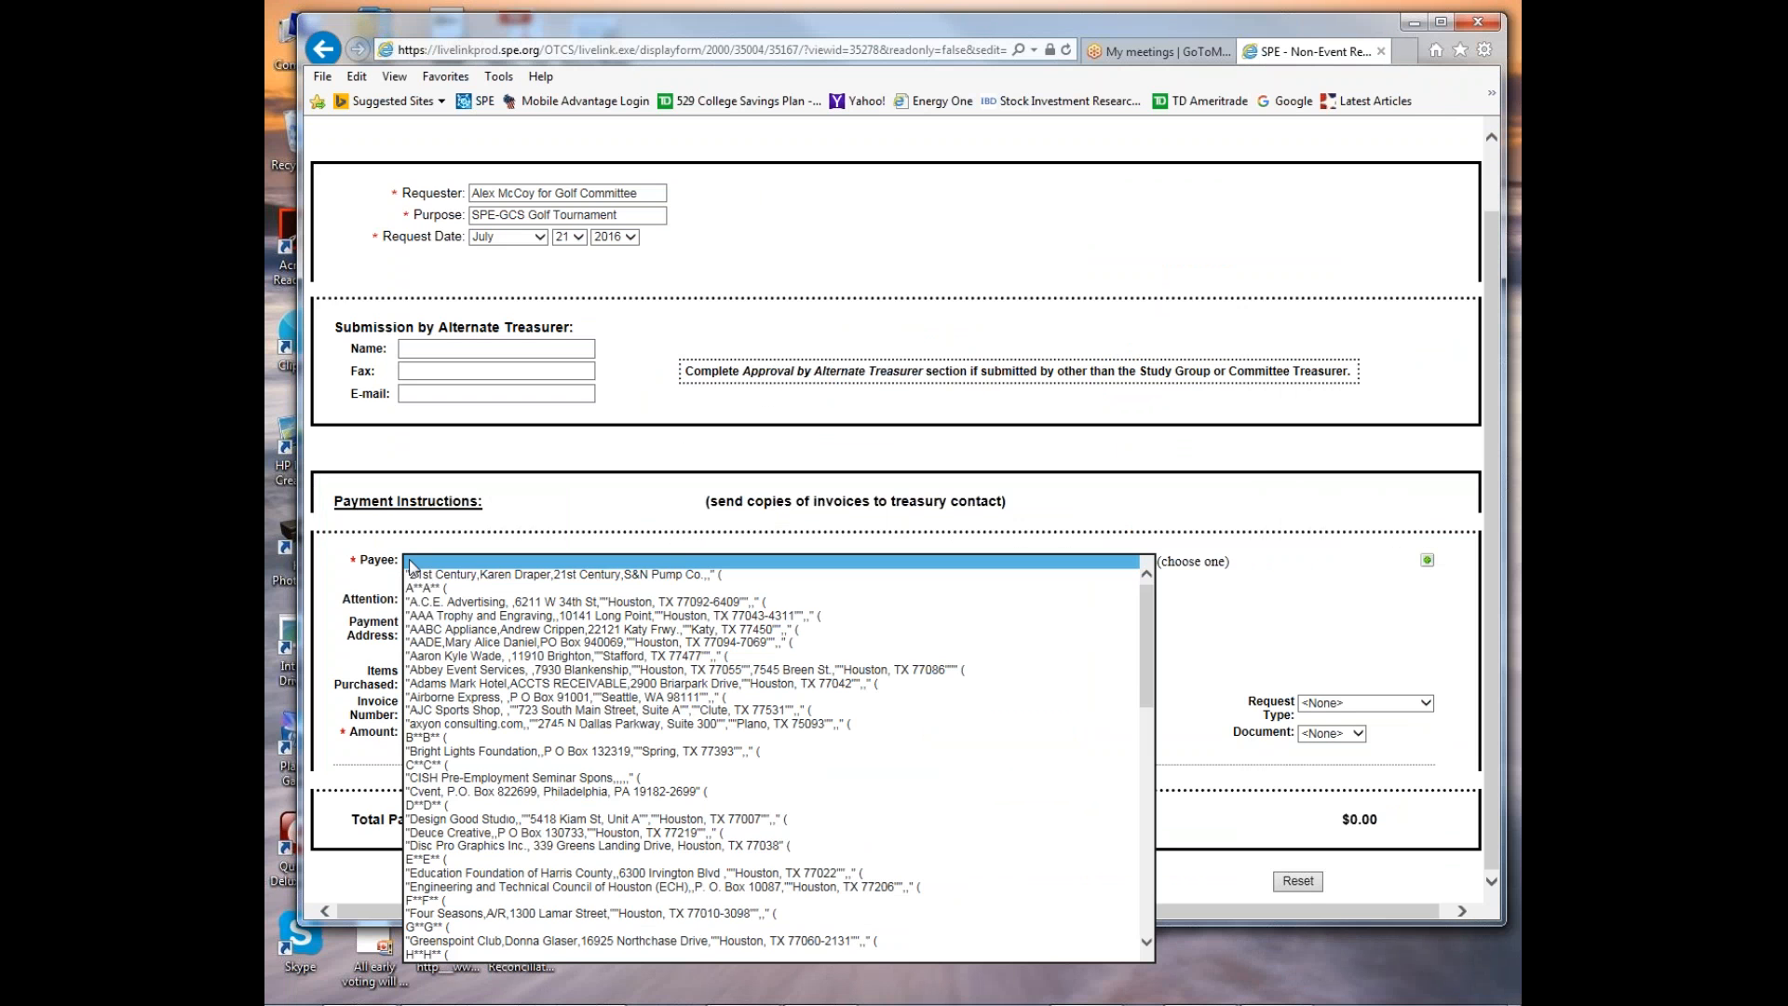
{"action": "scroll", "coordinate": [448, 708], "scroll_direction": "down", "scroll_amount": 2}
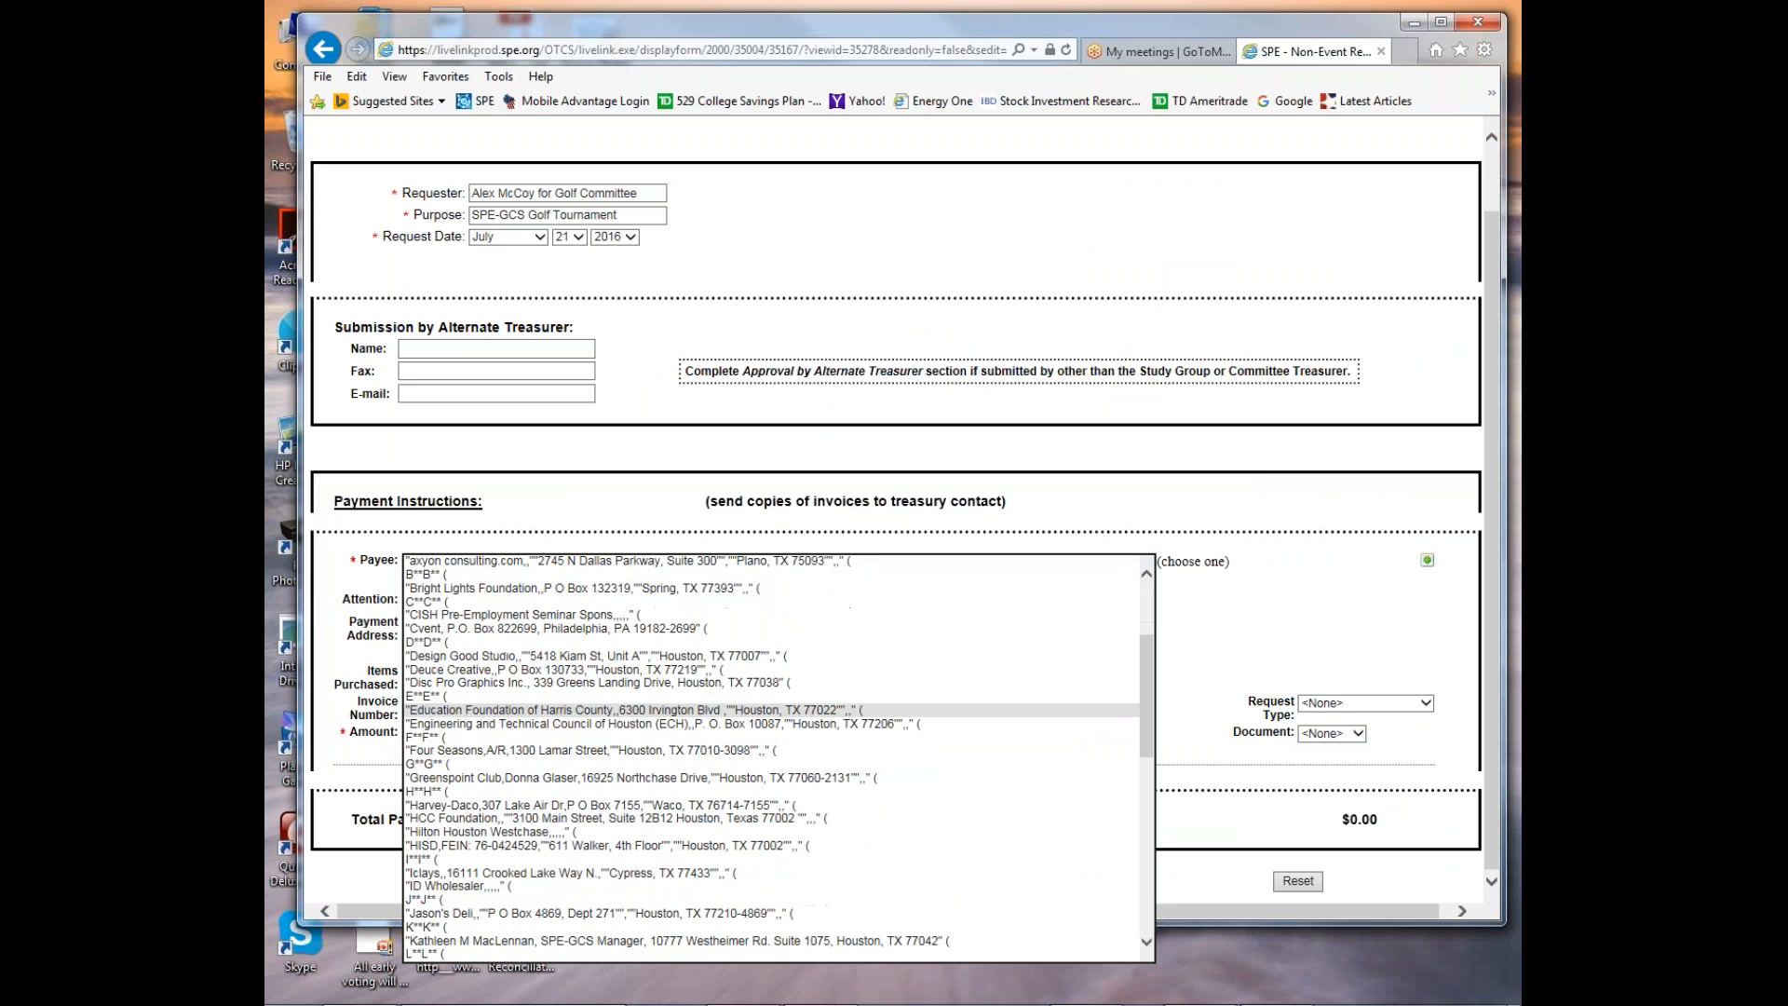
{"action": "scroll", "coordinate": [456, 736], "scroll_direction": "down", "scroll_amount": 2}
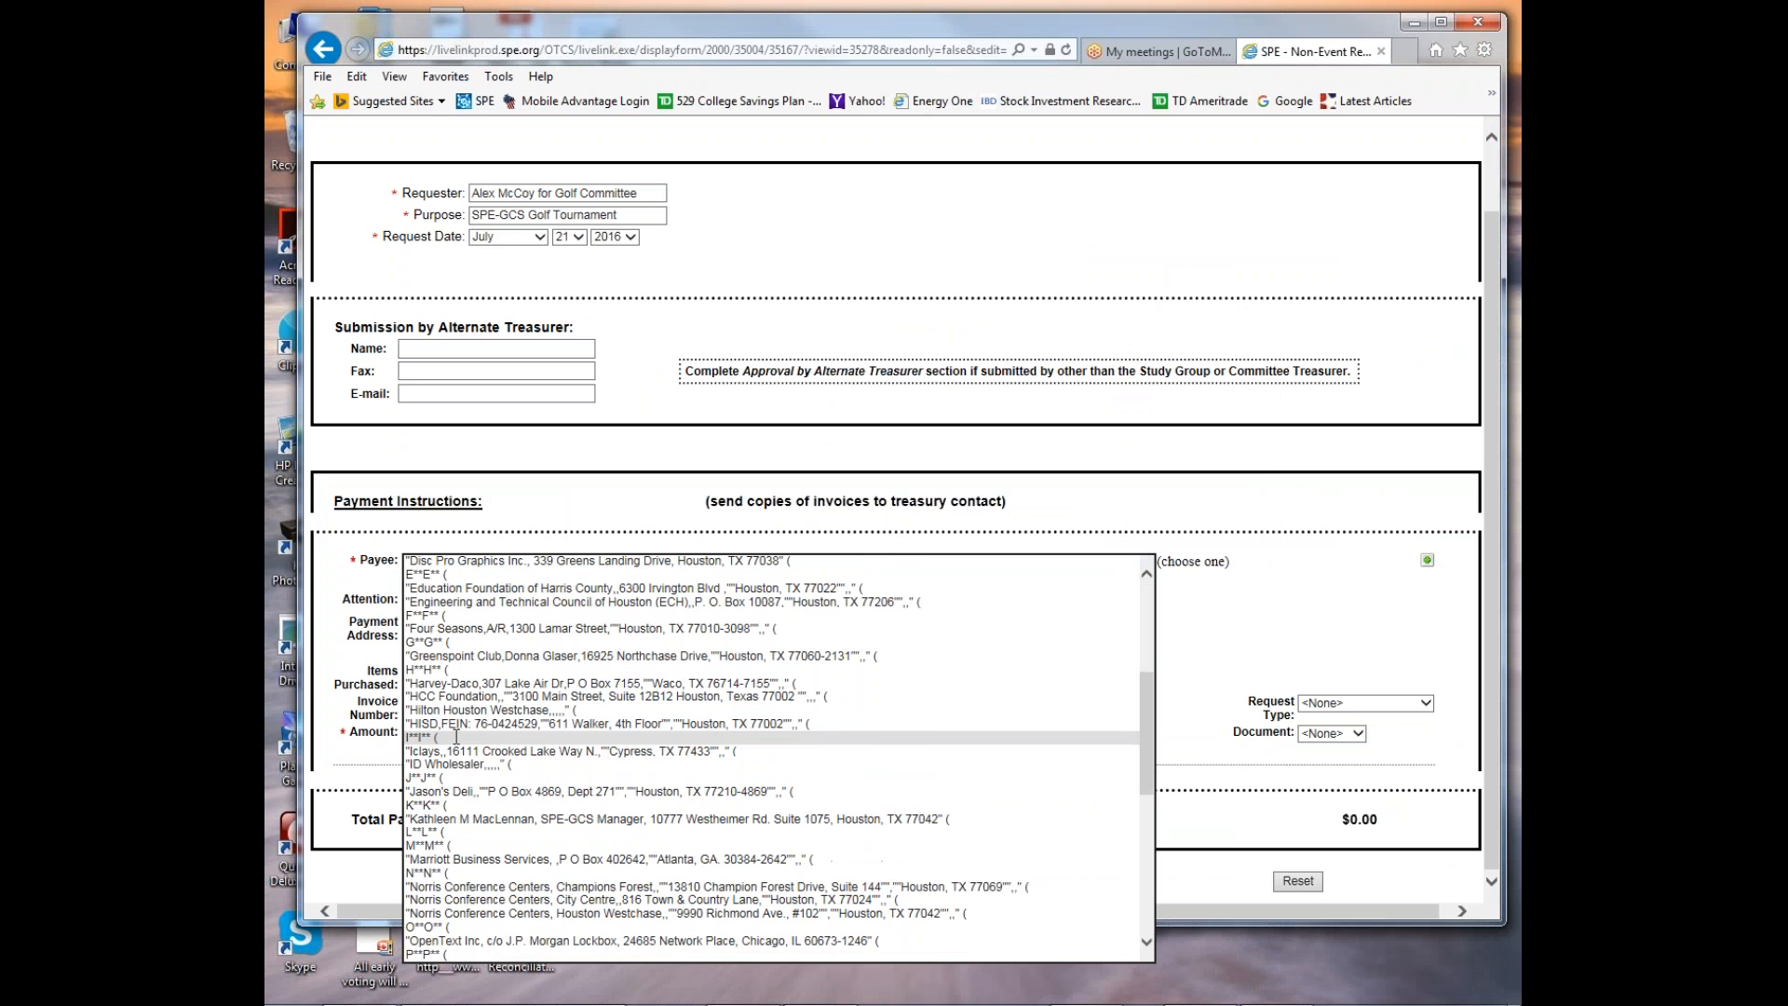
{"action": "scroll", "coordinate": [456, 737], "scroll_direction": "down", "scroll_amount": 1}
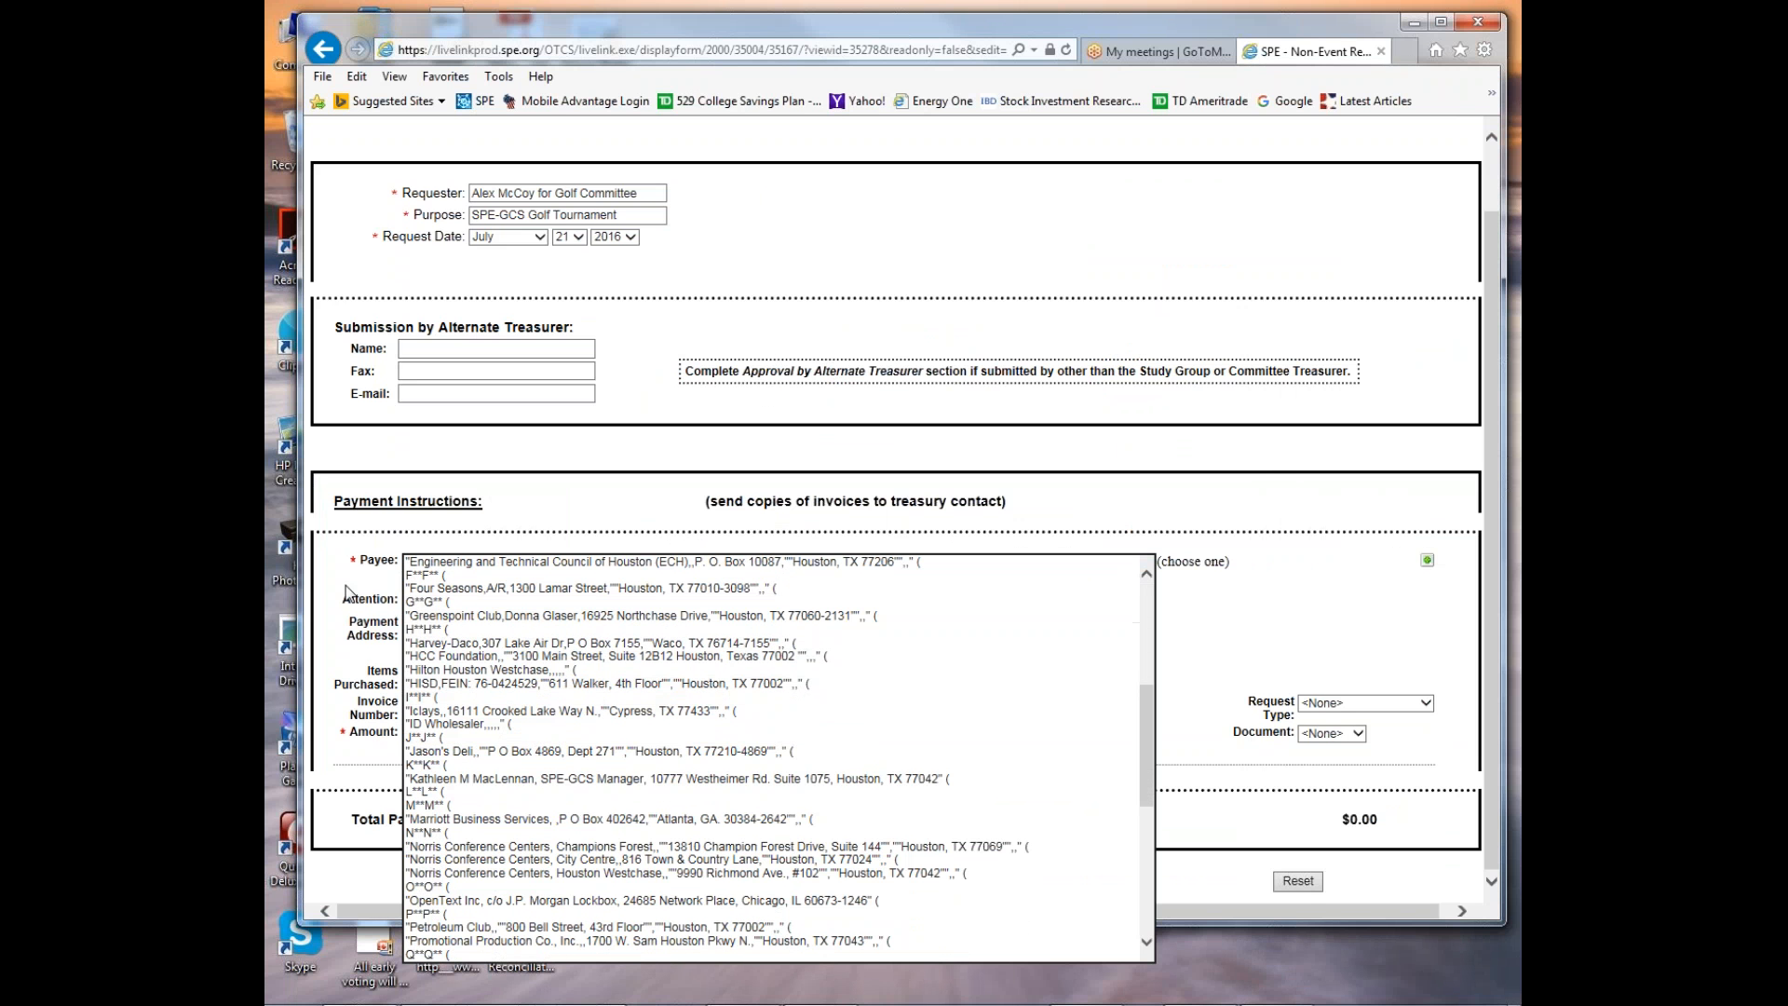
{"action": "left_click", "coordinate": [323, 550]}
Enter "The Clubs of Kingwood" as the custom payee.
{"action": "left_click", "coordinate": [462, 598]}
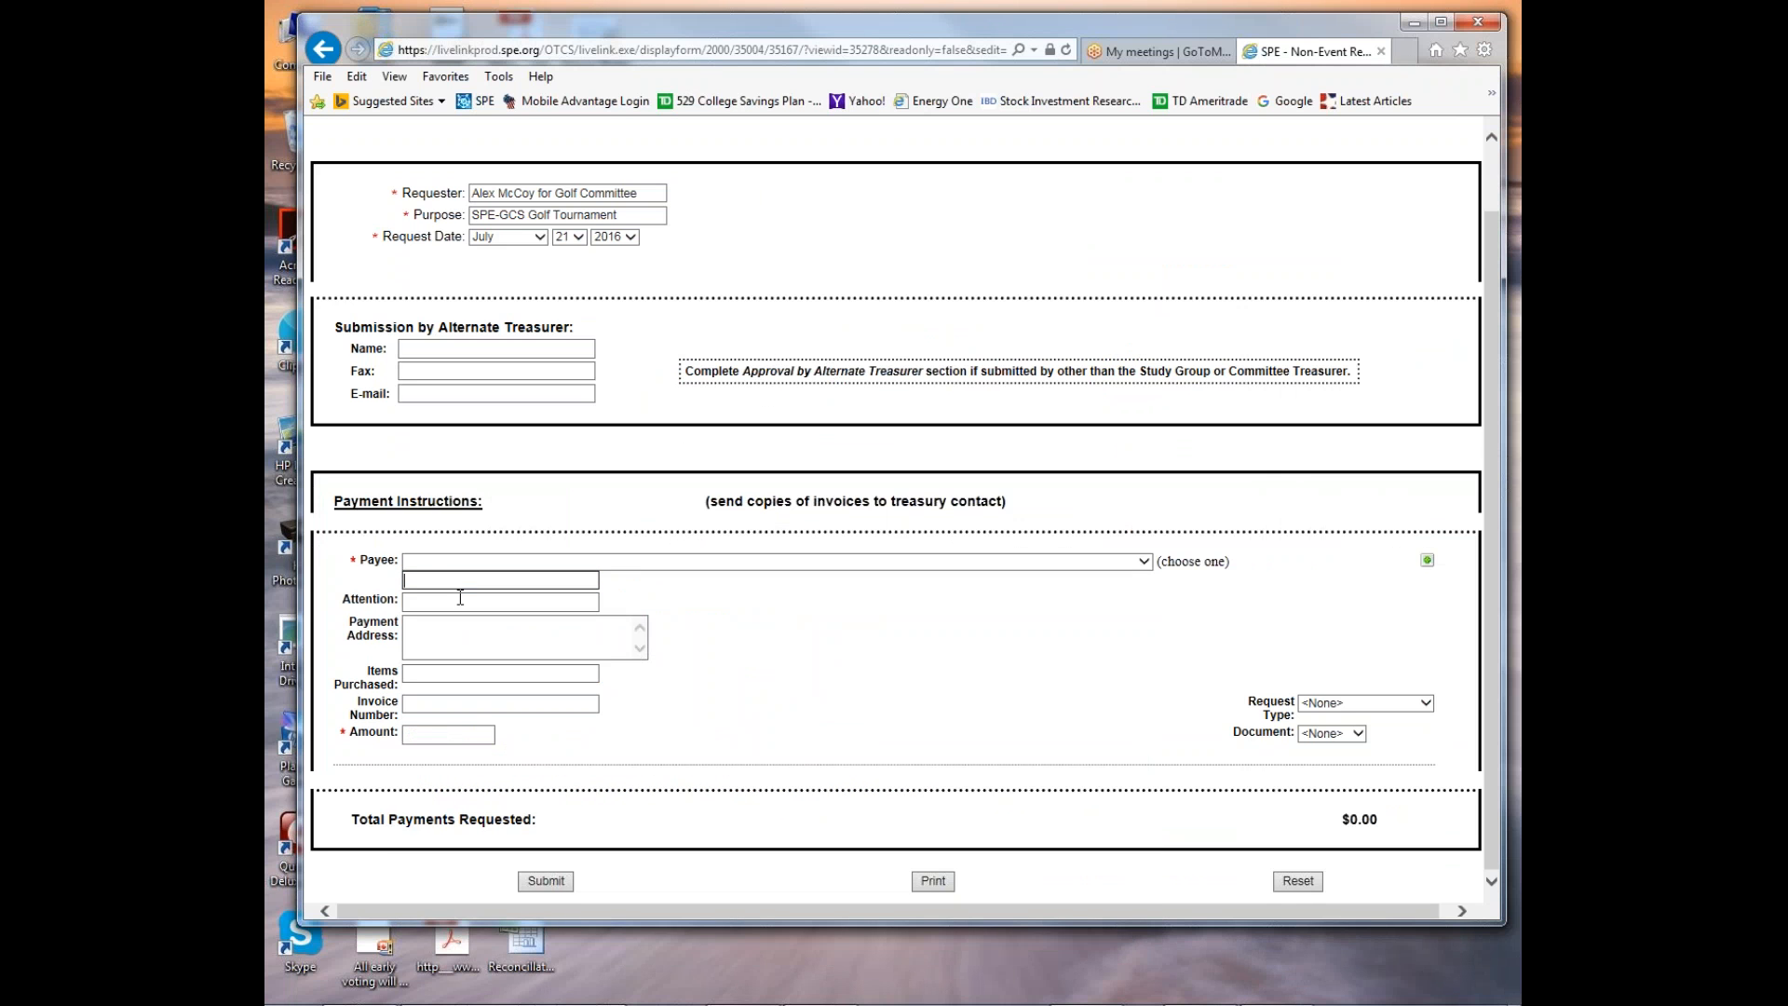
{"action": "type", "text": "The Clubs of Kingwoo"}
Fill in the attention line with the name of the invoice's club representative.
{"action": "left_click", "coordinate": [434, 604]}
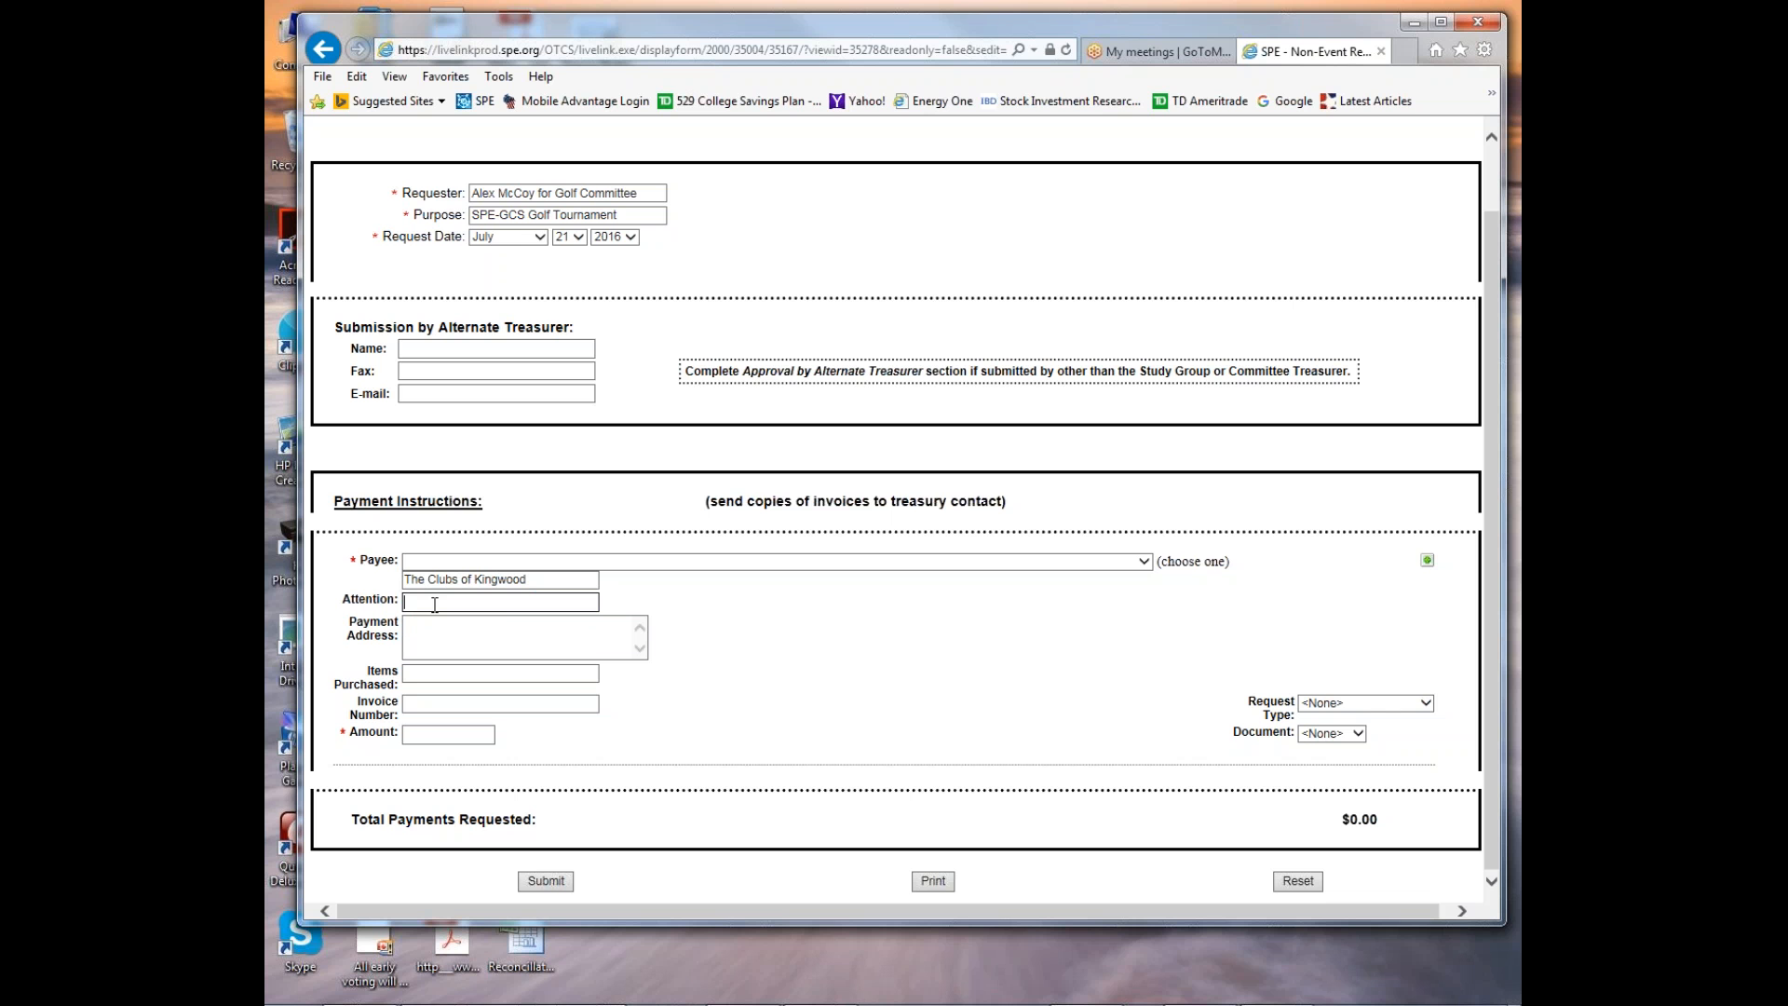
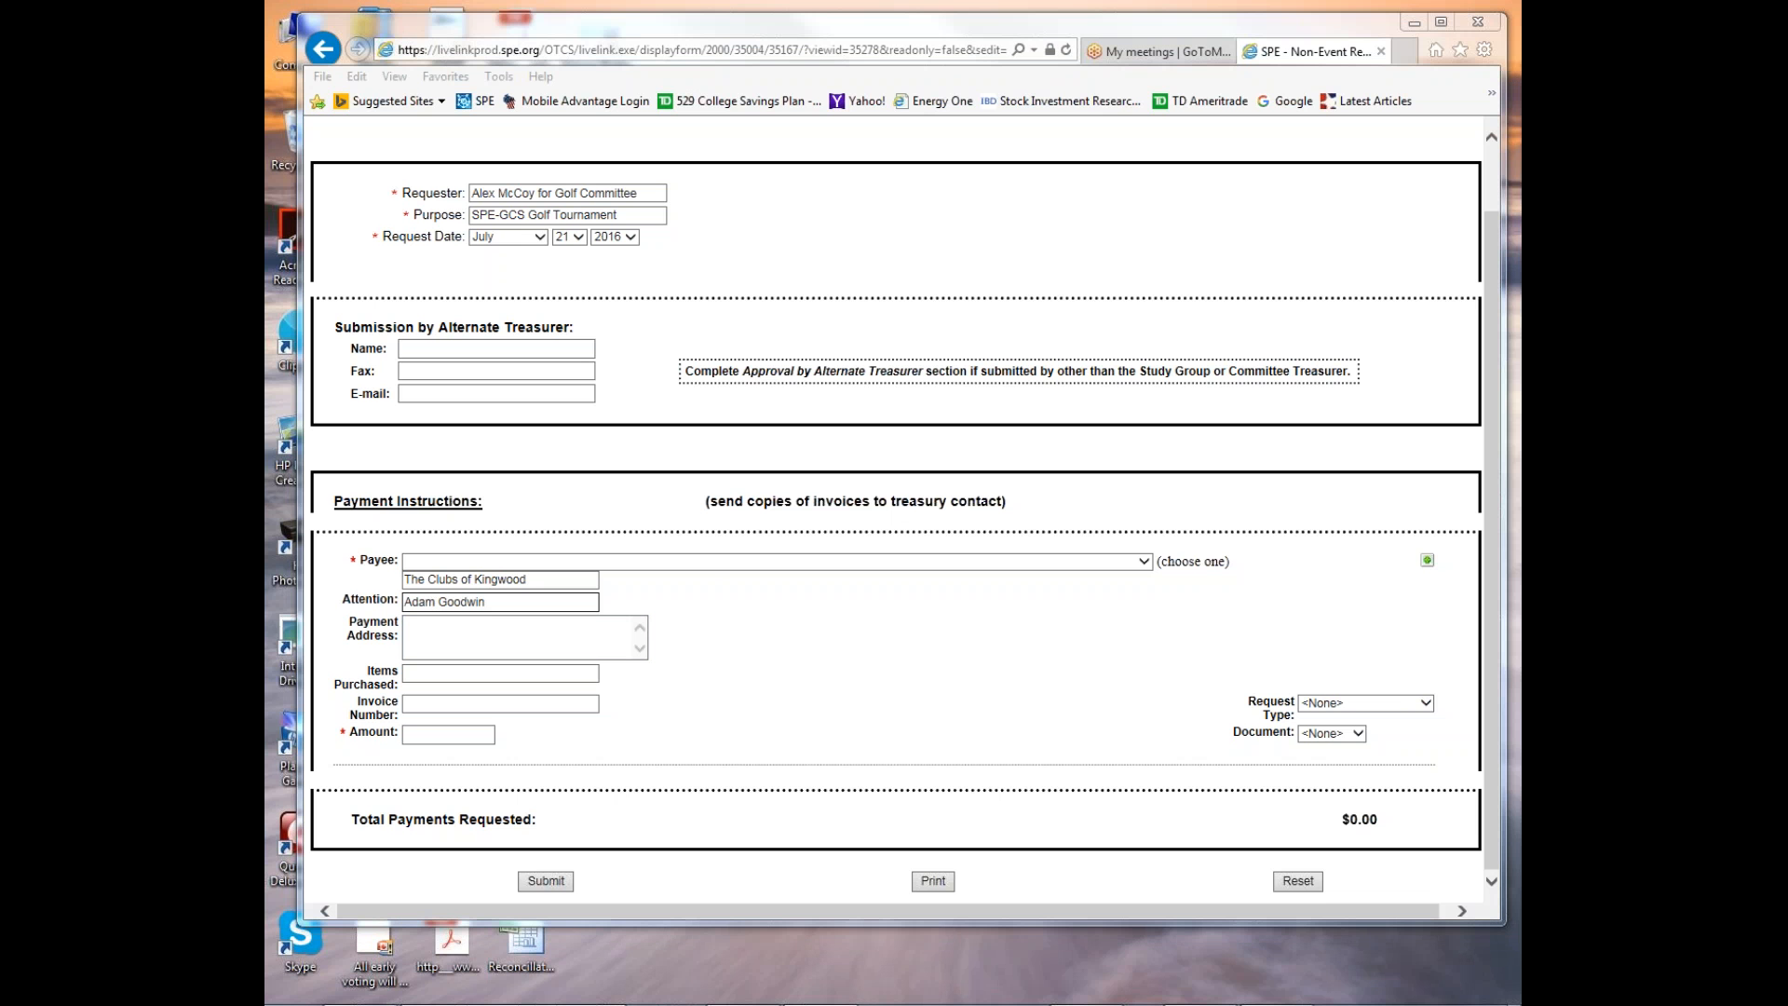
Fill in the payment address with the club's street, city, state and ZIP code from the invoice.
{"action": "left_click", "coordinate": [435, 634]}
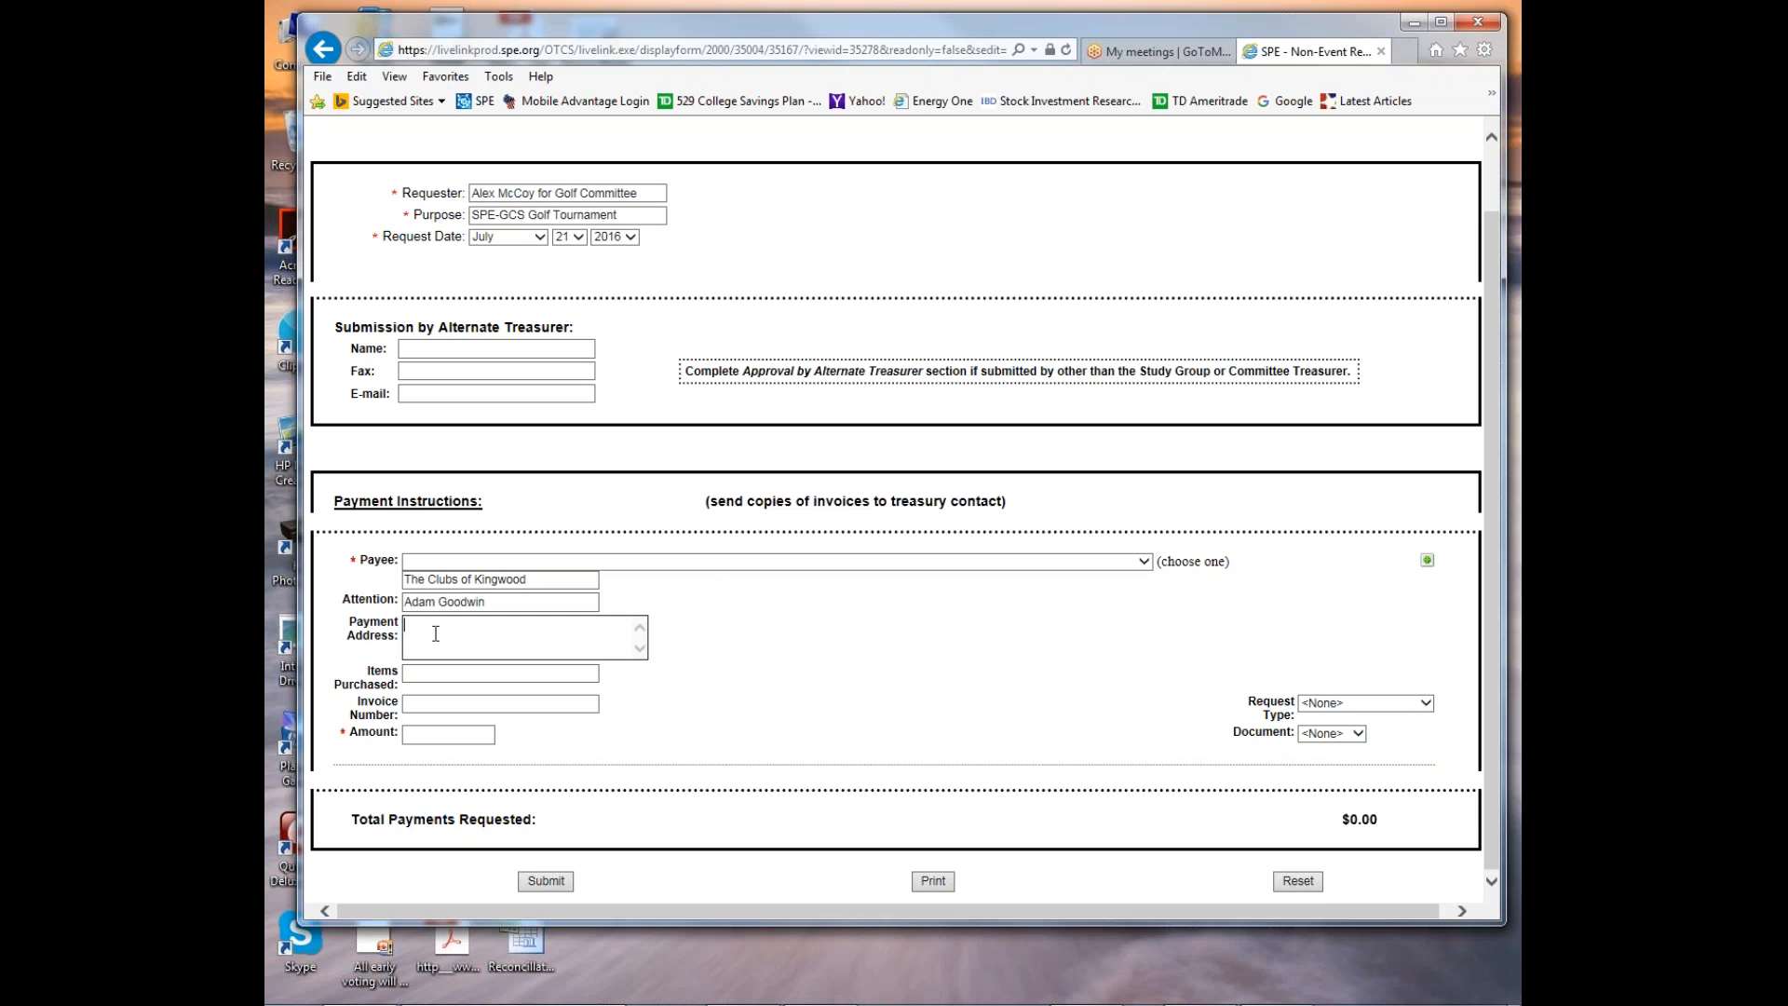
Enter "Golf Tournament Supplies" as the items purchased.
{"action": "left_click", "coordinate": [439, 679]}
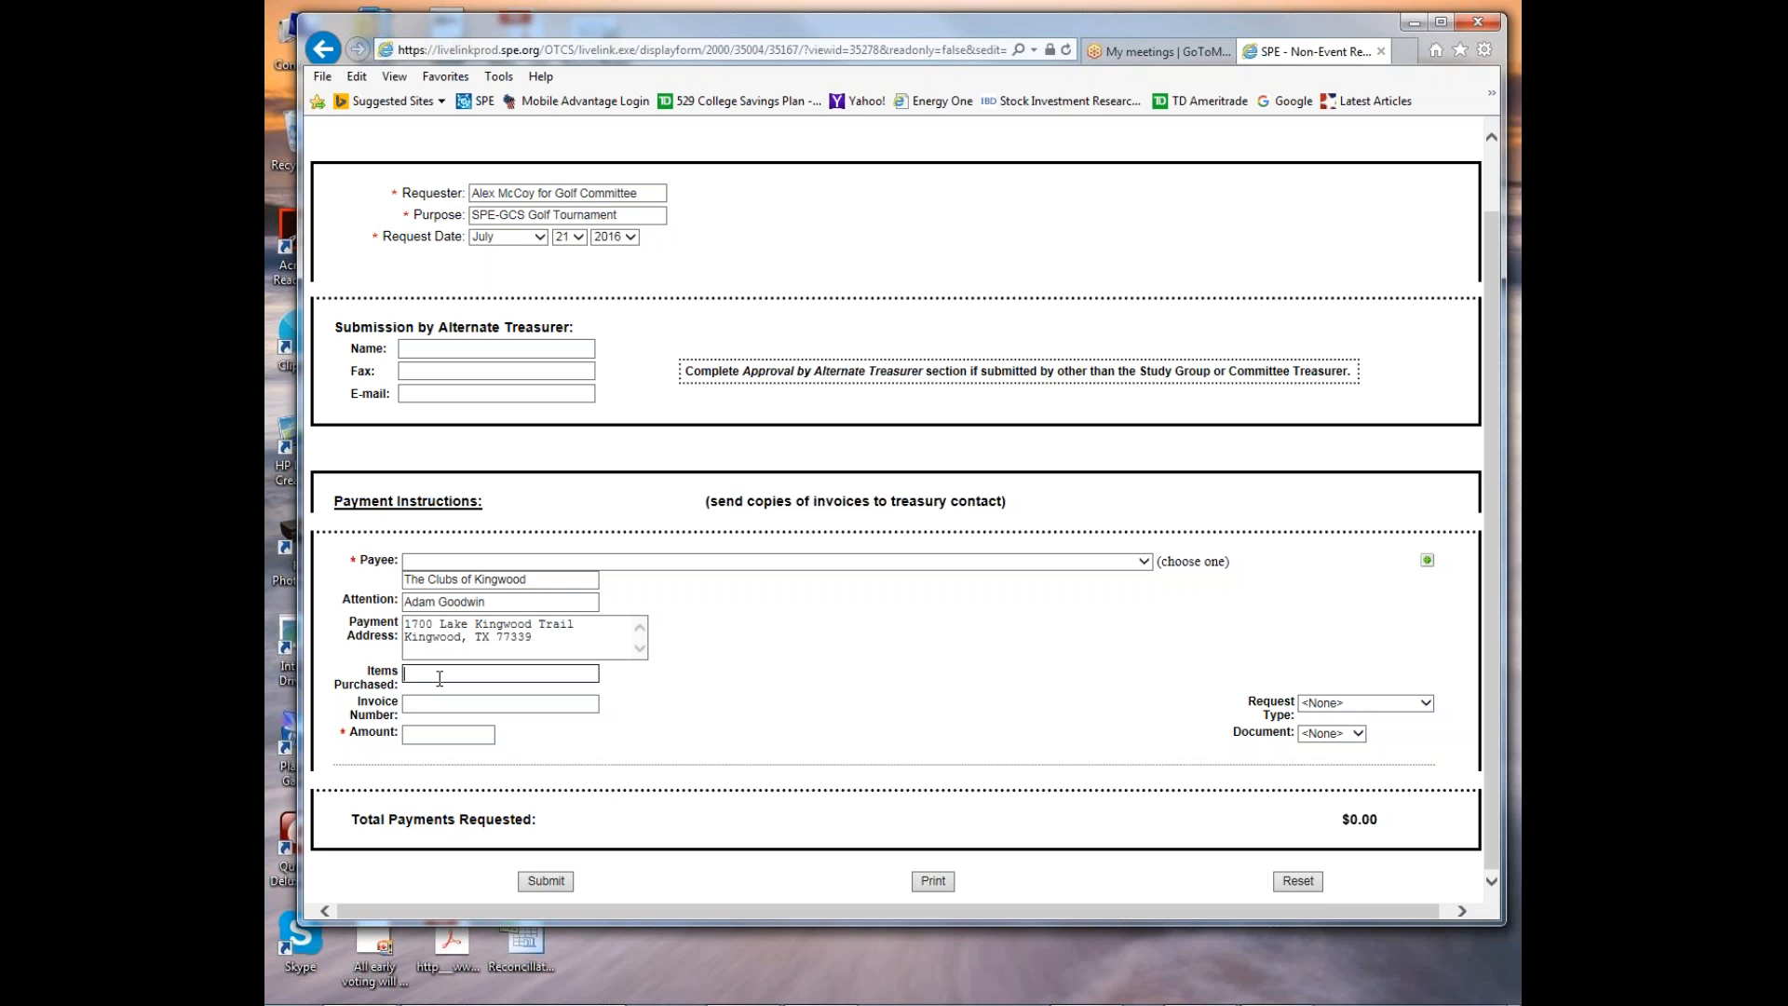
{"action": "type", "text": "Golf Tournament Supplies"}
Fill in the invoice number with the billing number shown on the club's invoice.
{"action": "left_click", "coordinate": [417, 703]}
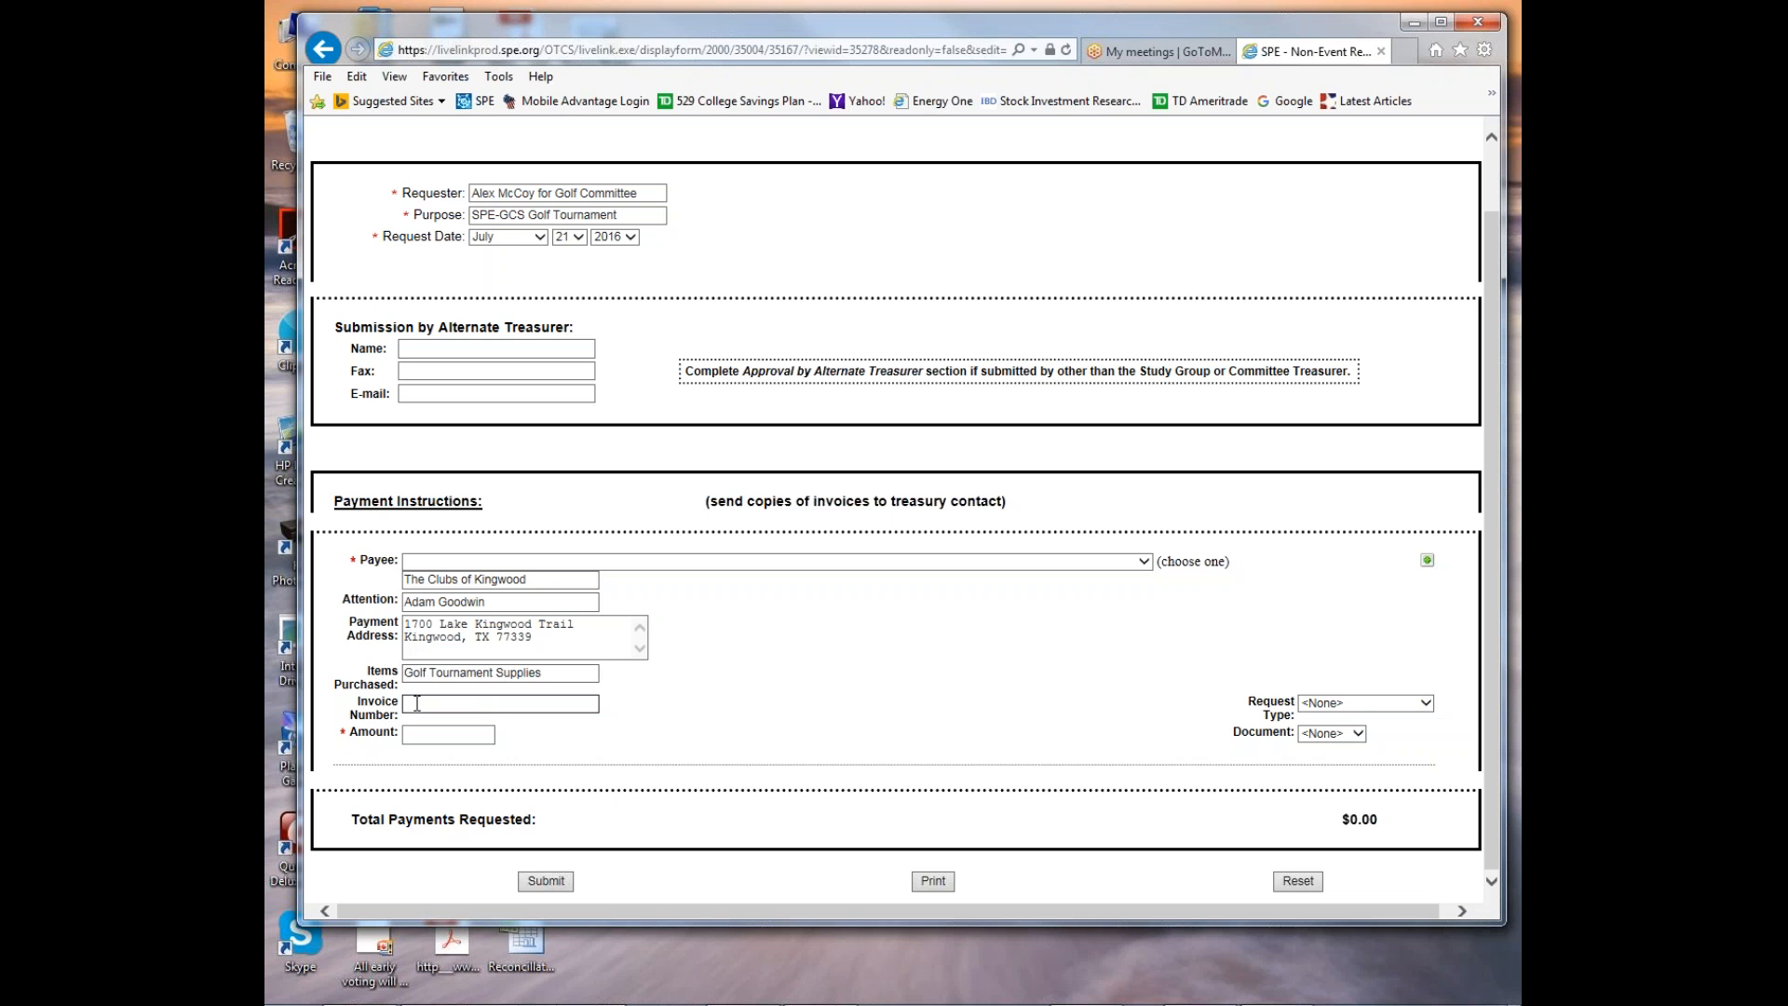
{"action": "type", "text": "X2049"}
Enter the payment amount of 59618.35 and set the request type to New Request.
{"action": "left_click", "coordinate": [440, 737]}
{"action": "type", "text": "596"}
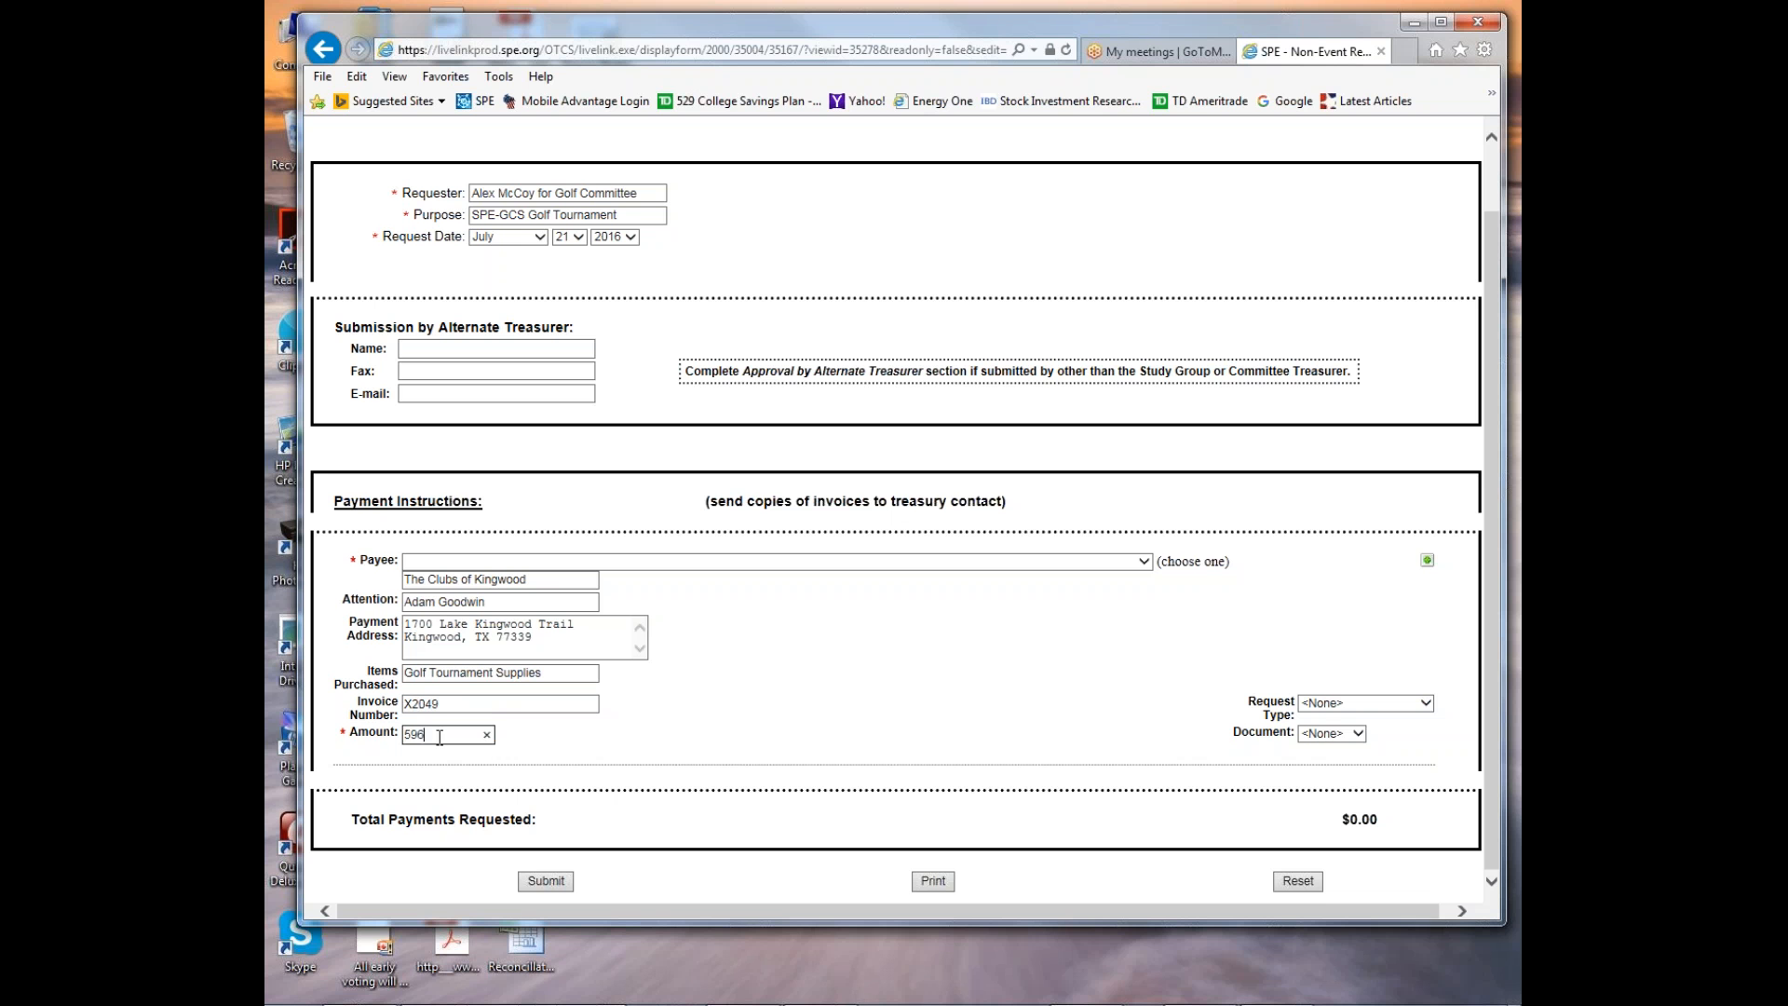
{"action": "type", "text": "1835"}
{"action": "left_click", "coordinate": [883, 711]}
{"action": "left_click", "coordinate": [1426, 702]}
{"action": "left_click", "coordinate": [1372, 717]}
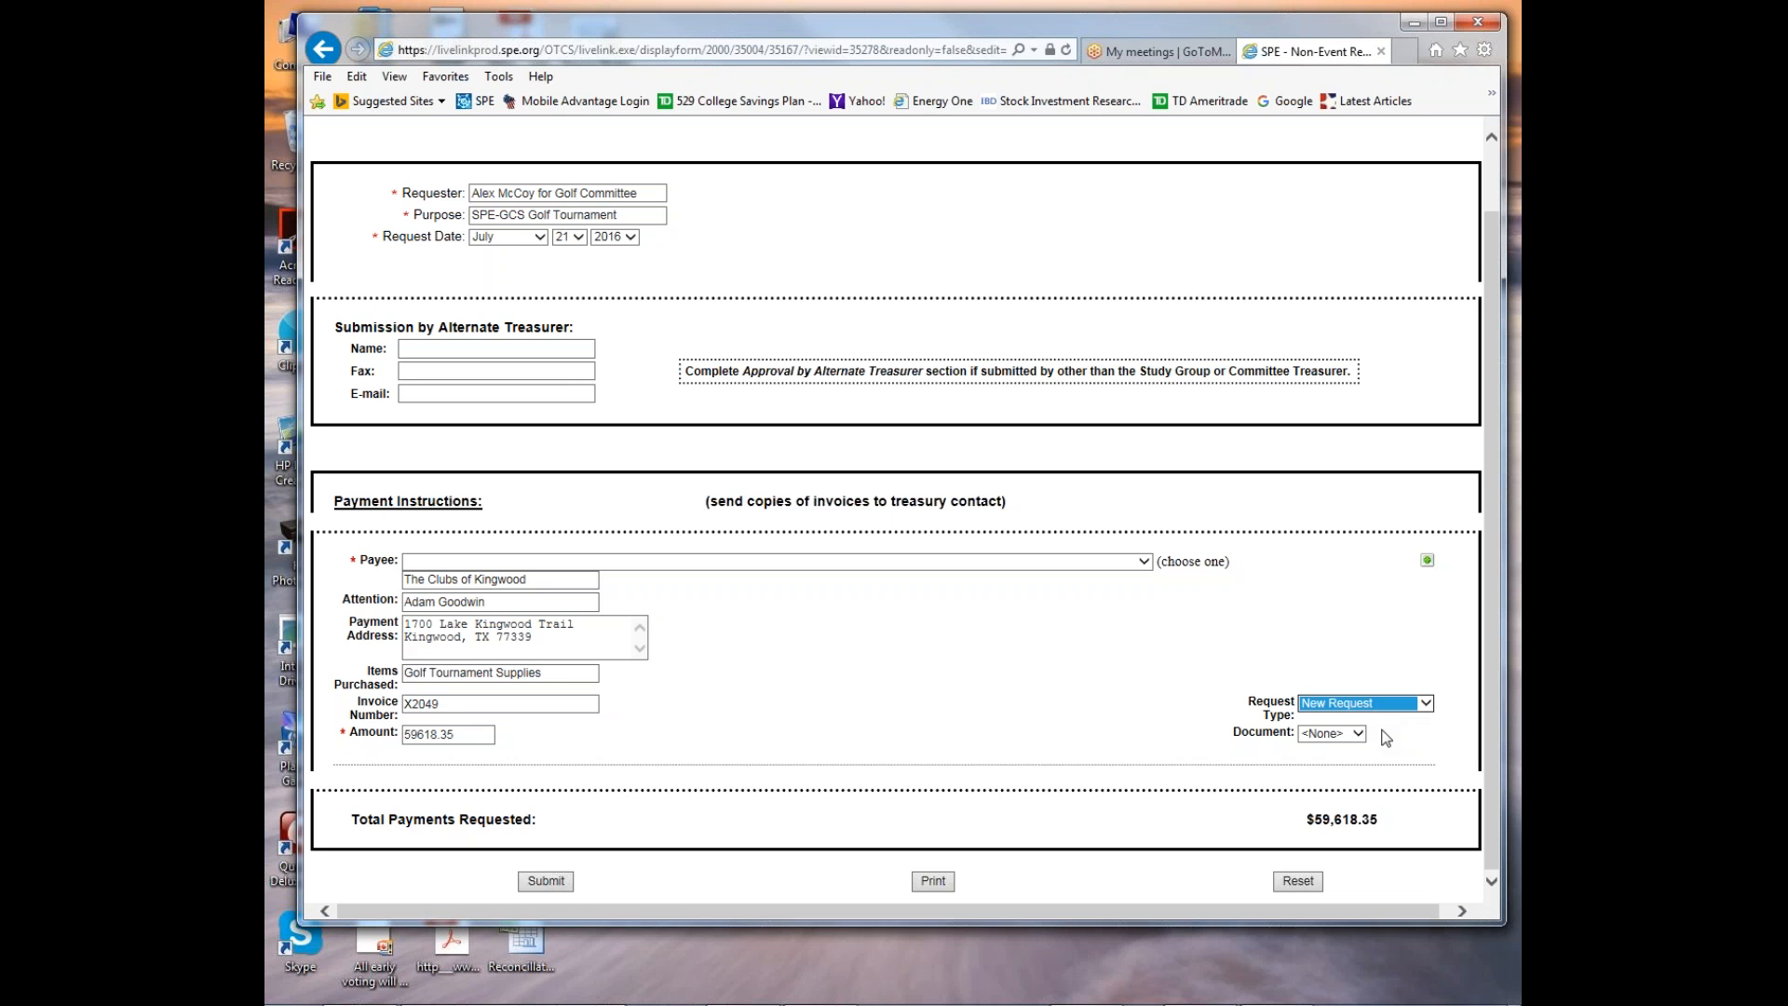
Set the document status to Attached, submit the payment request form and leave its confirmation page.
{"action": "left_click", "coordinate": [1360, 734]}
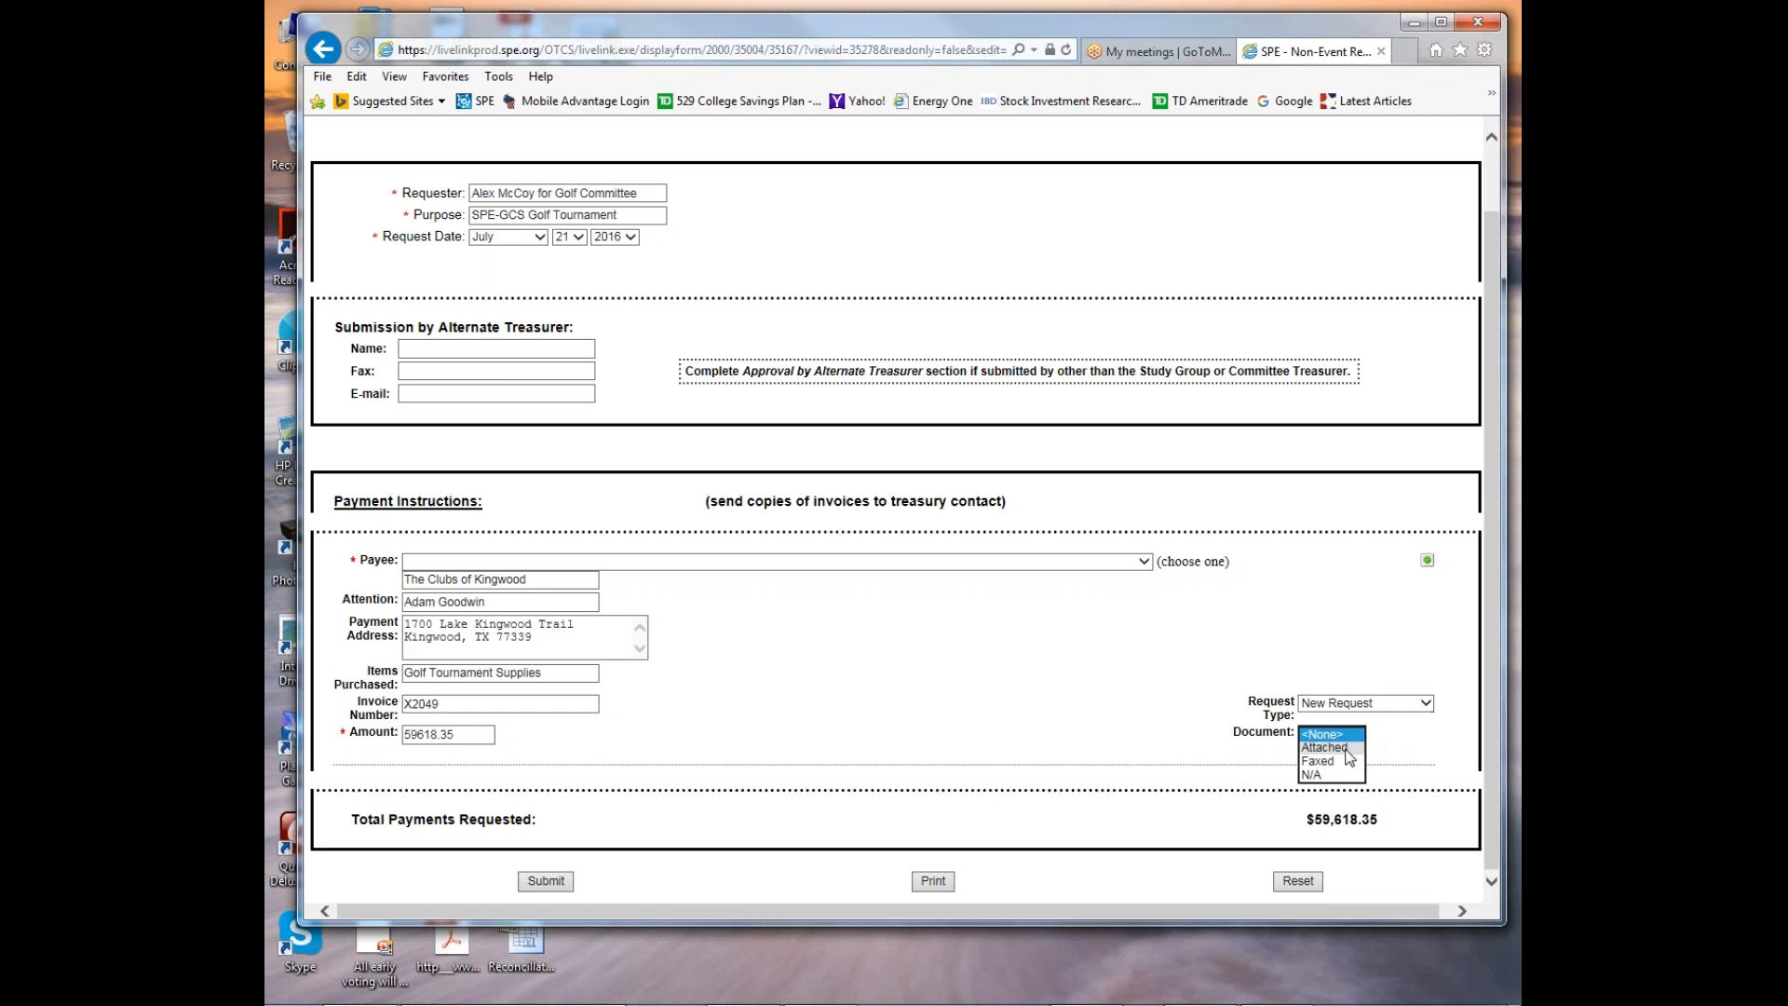
{"action": "left_click", "coordinate": [1352, 750]}
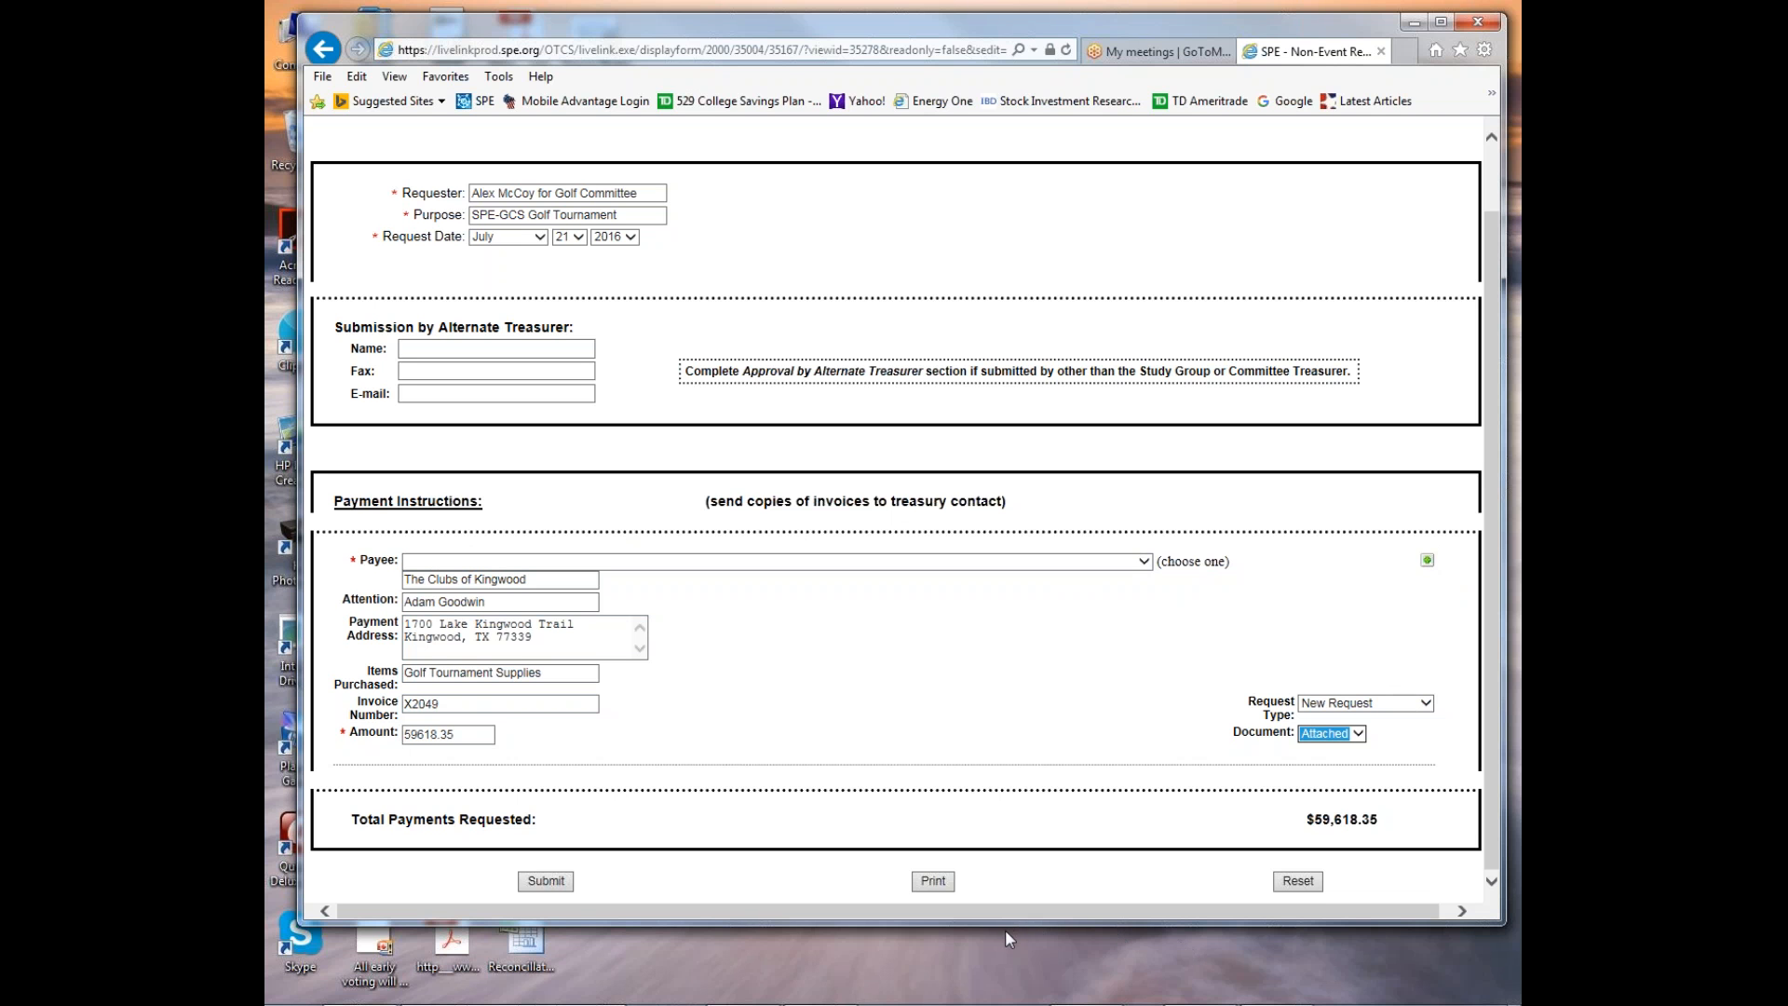
{"action": "left_click", "coordinate": [1463, 910]}
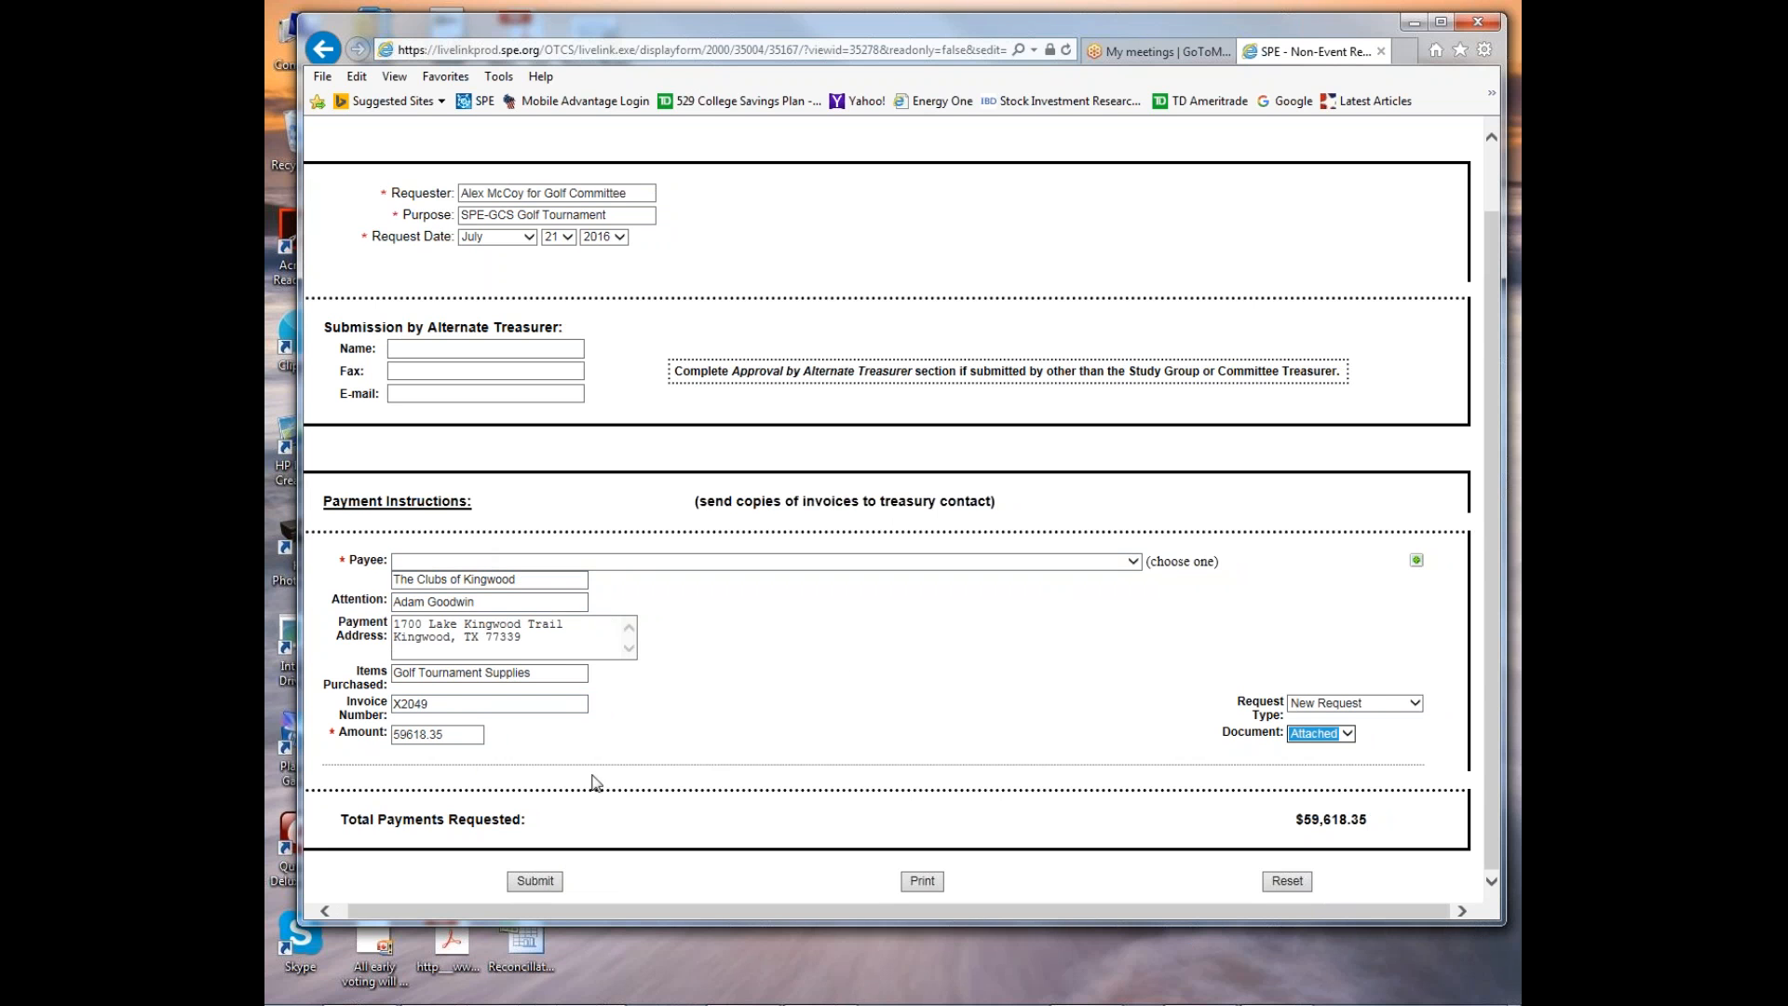
{"action": "left_click", "coordinate": [534, 881]}
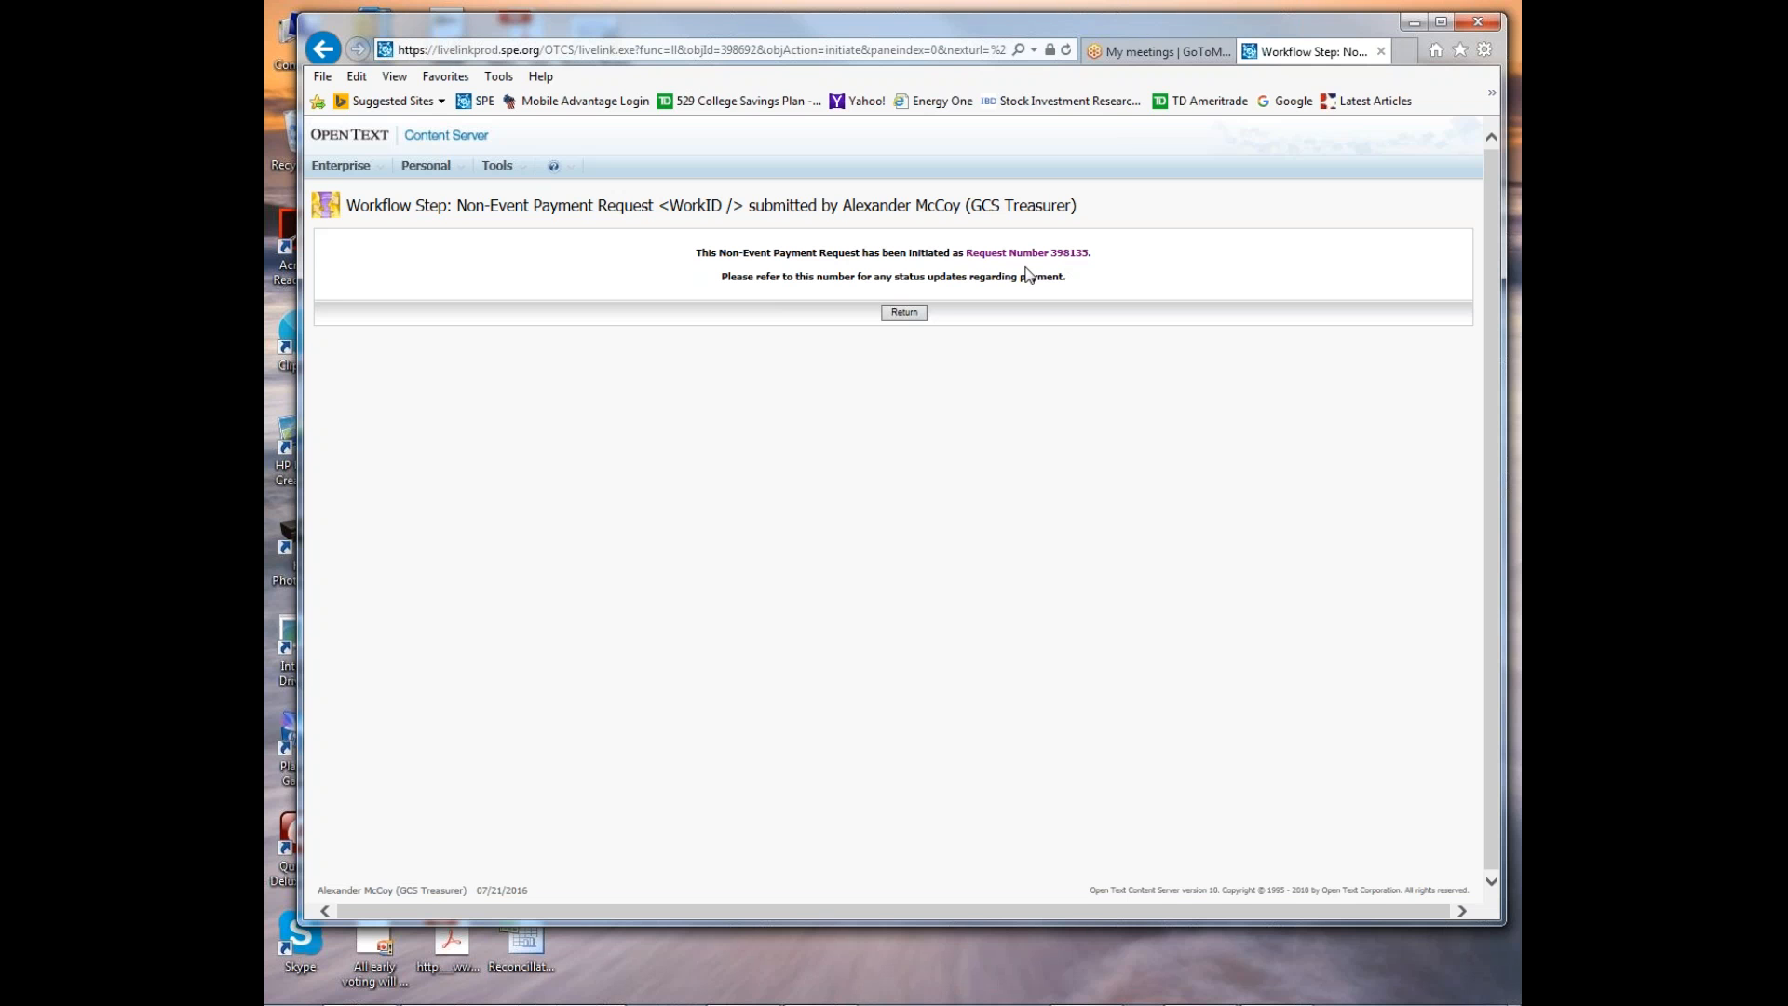
{"action": "left_click", "coordinate": [905, 314]}
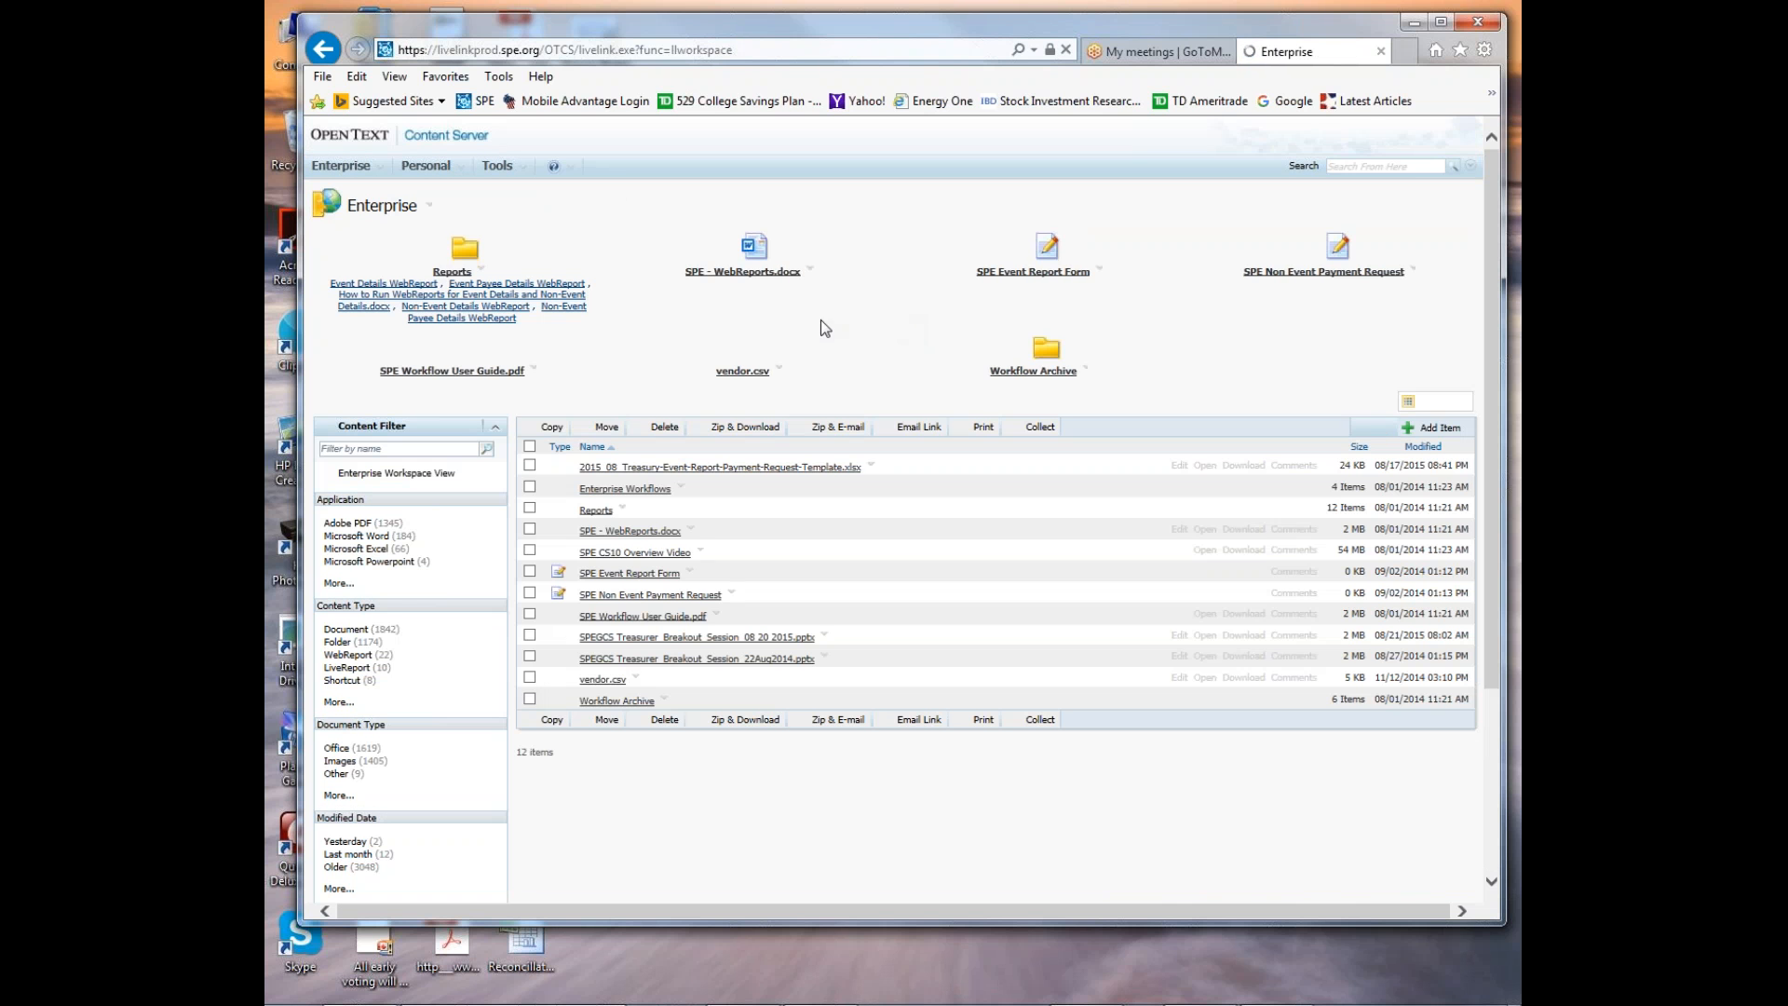
Go to the personal assignments and open the Invoice Attachments and Information assignment for the newly submitted payment request.
{"action": "left_click", "coordinate": [382, 170]}
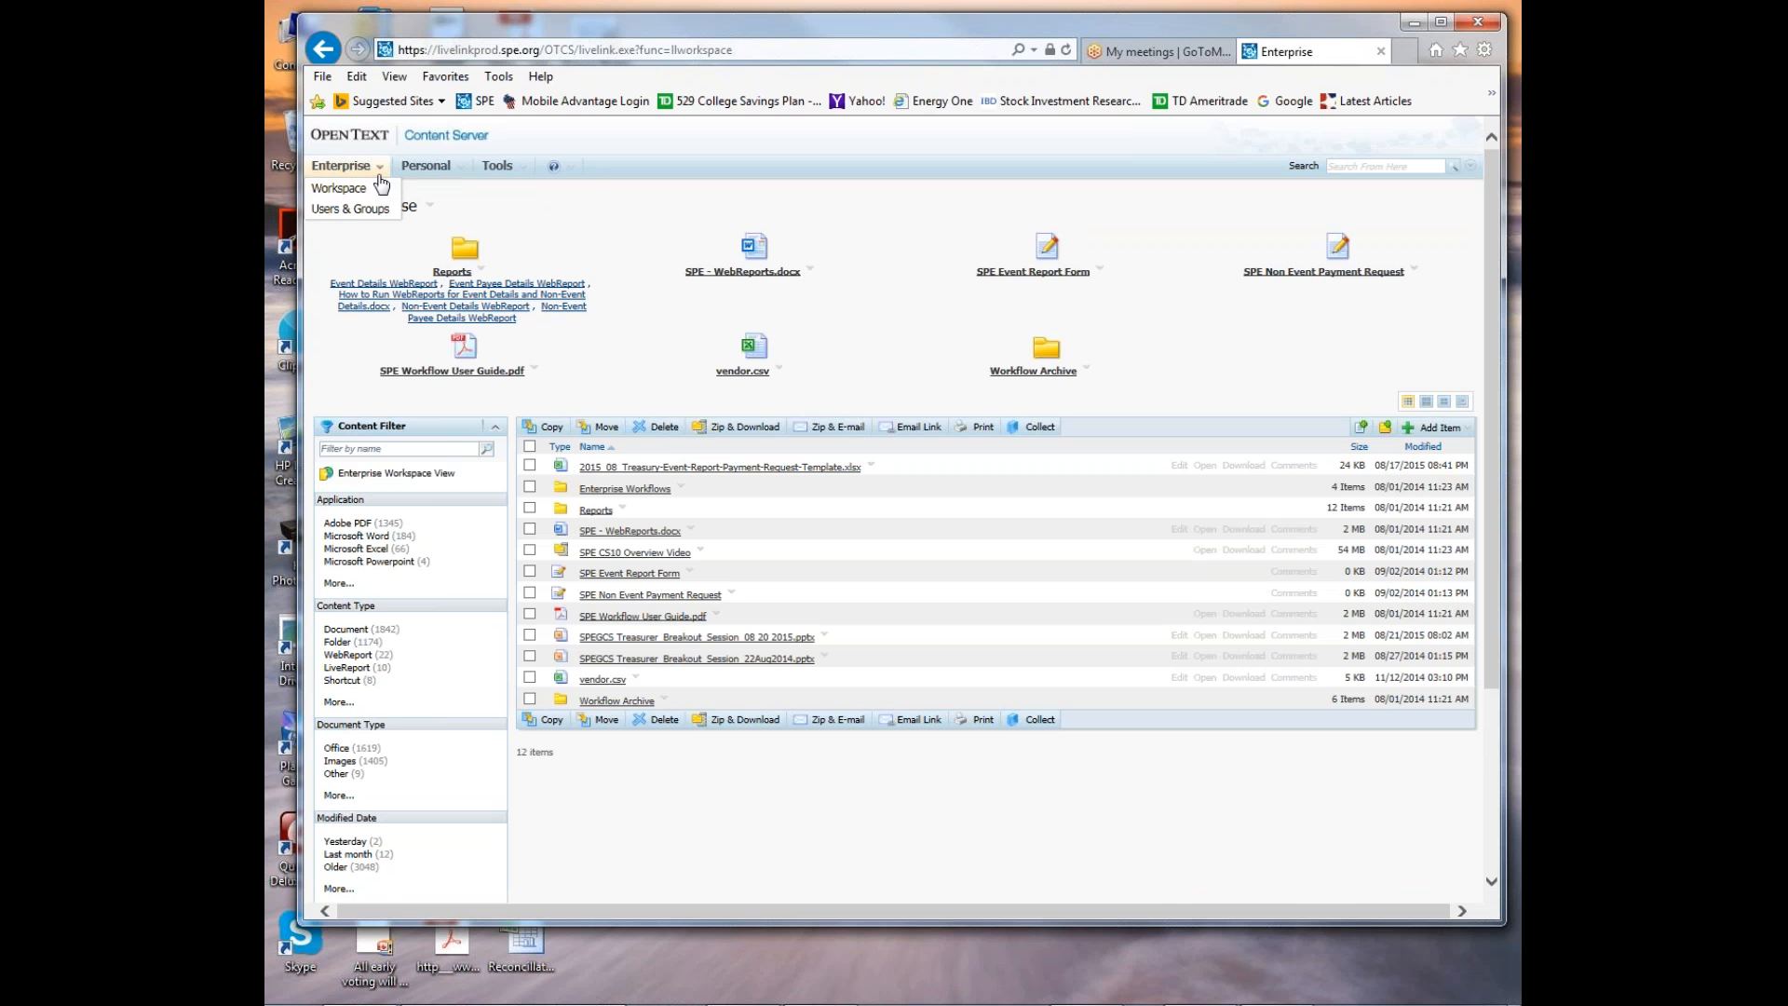
{"action": "left_click", "coordinate": [367, 190]}
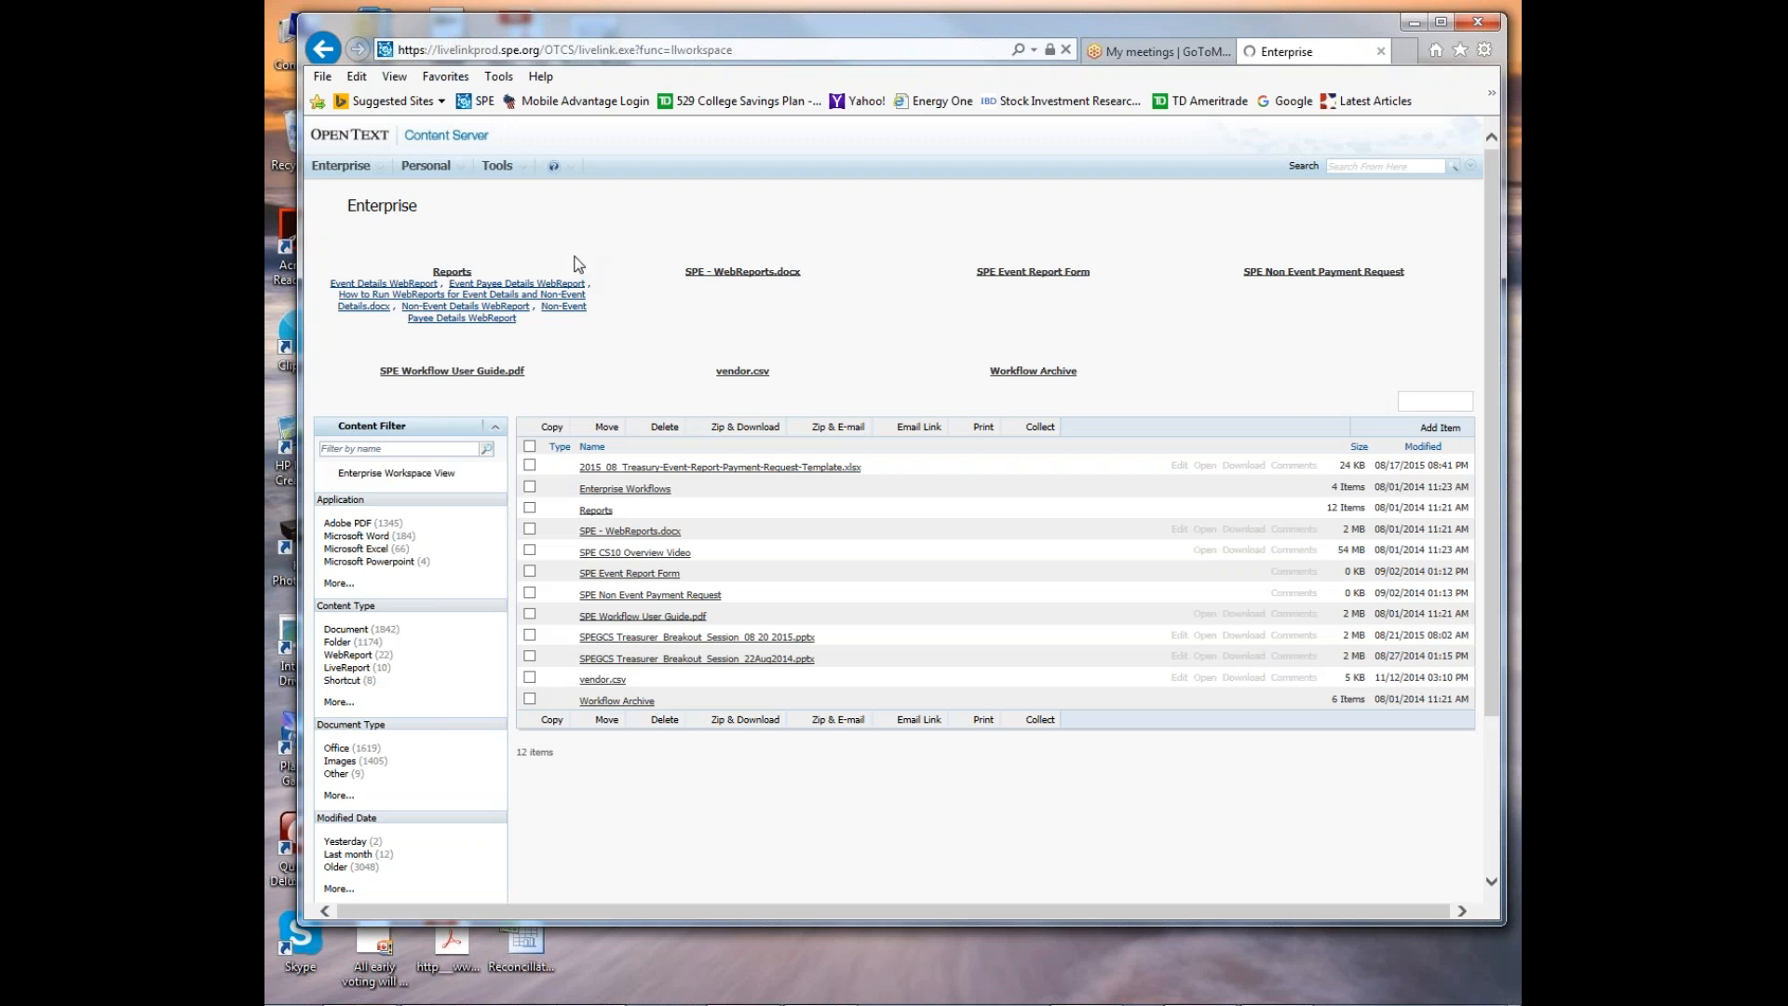
{"action": "left_click", "coordinate": [460, 173]}
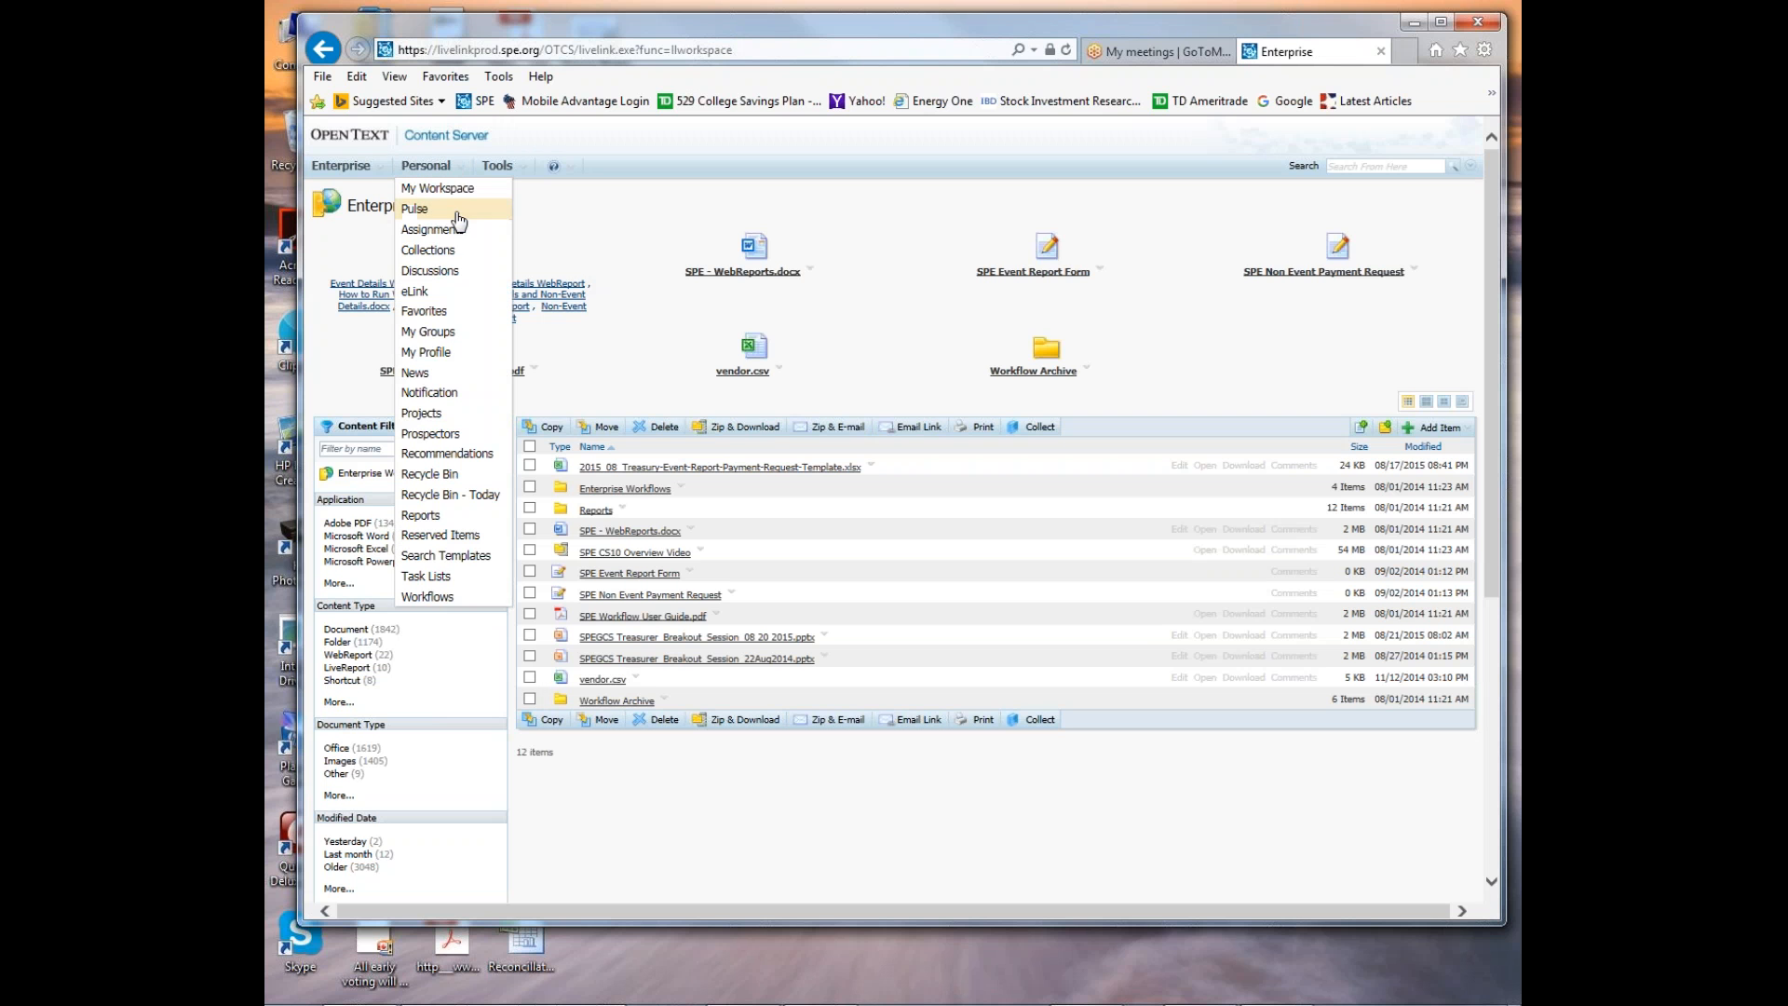
{"action": "left_click", "coordinate": [451, 241]}
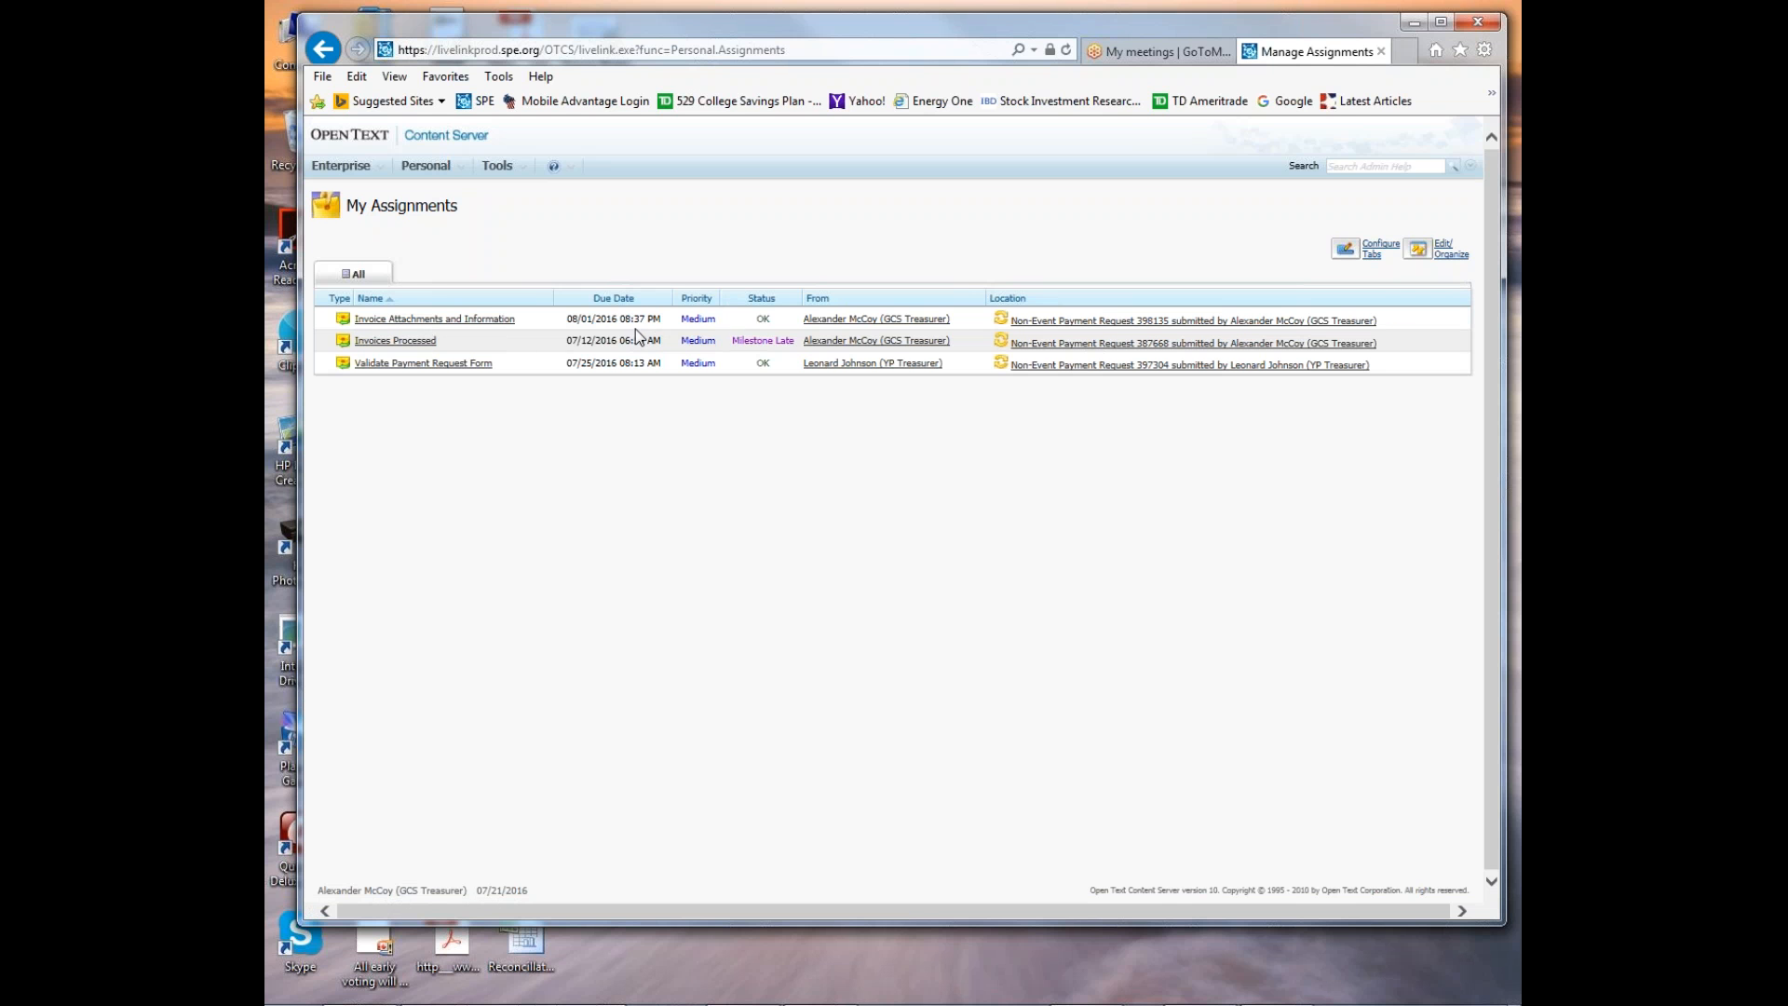
{"action": "left_click", "coordinate": [489, 319]}
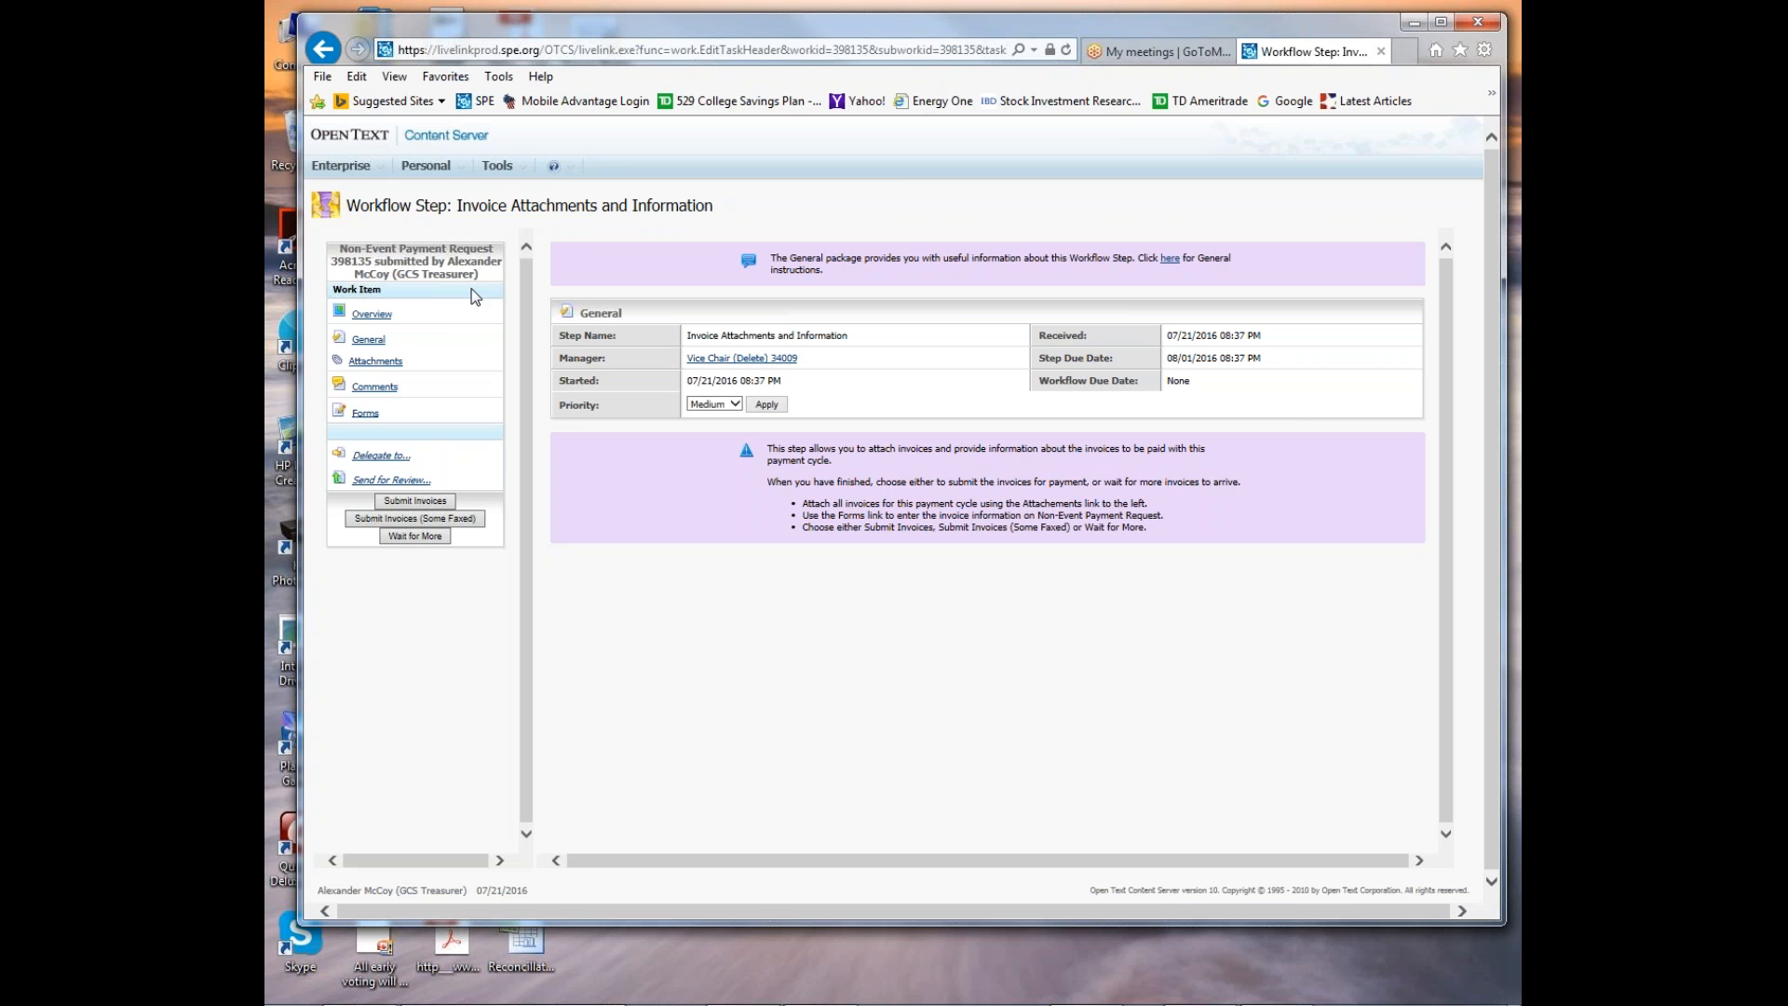
Review the payment request form inside the assignment, including its request type and document fields.
{"action": "left_click", "coordinate": [365, 413]}
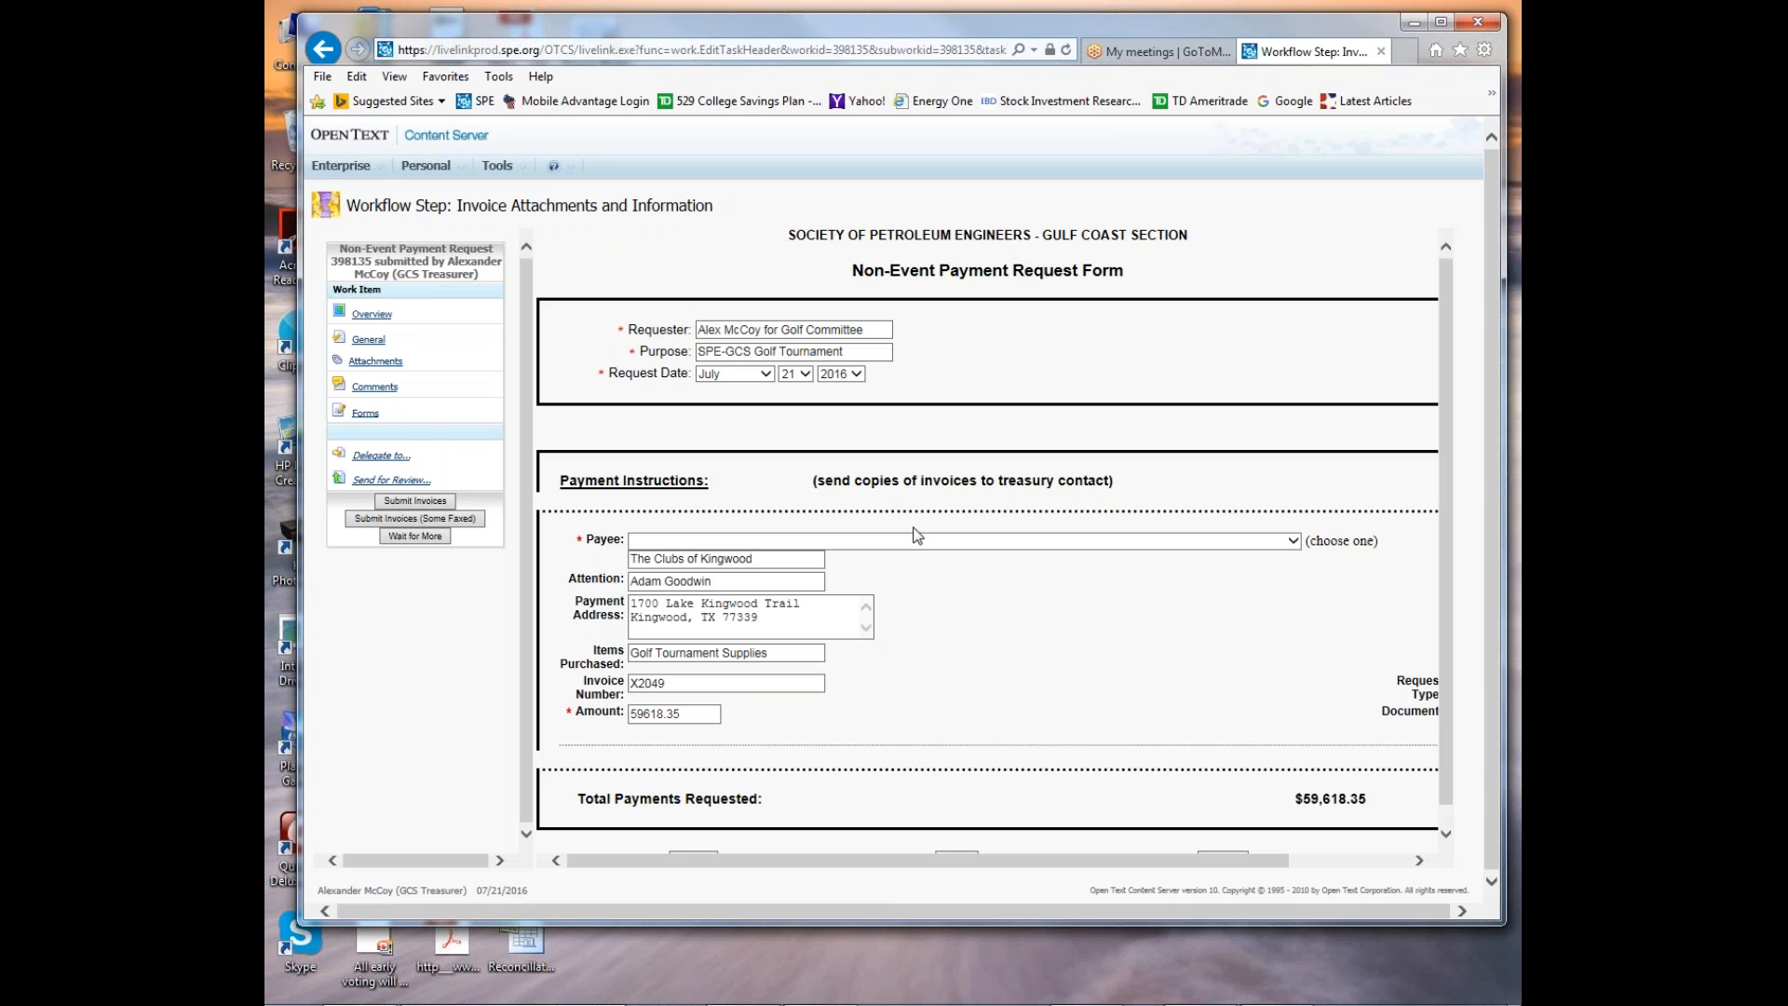
{"action": "scroll", "coordinate": [901, 562], "scroll_direction": "down", "scroll_amount": 1}
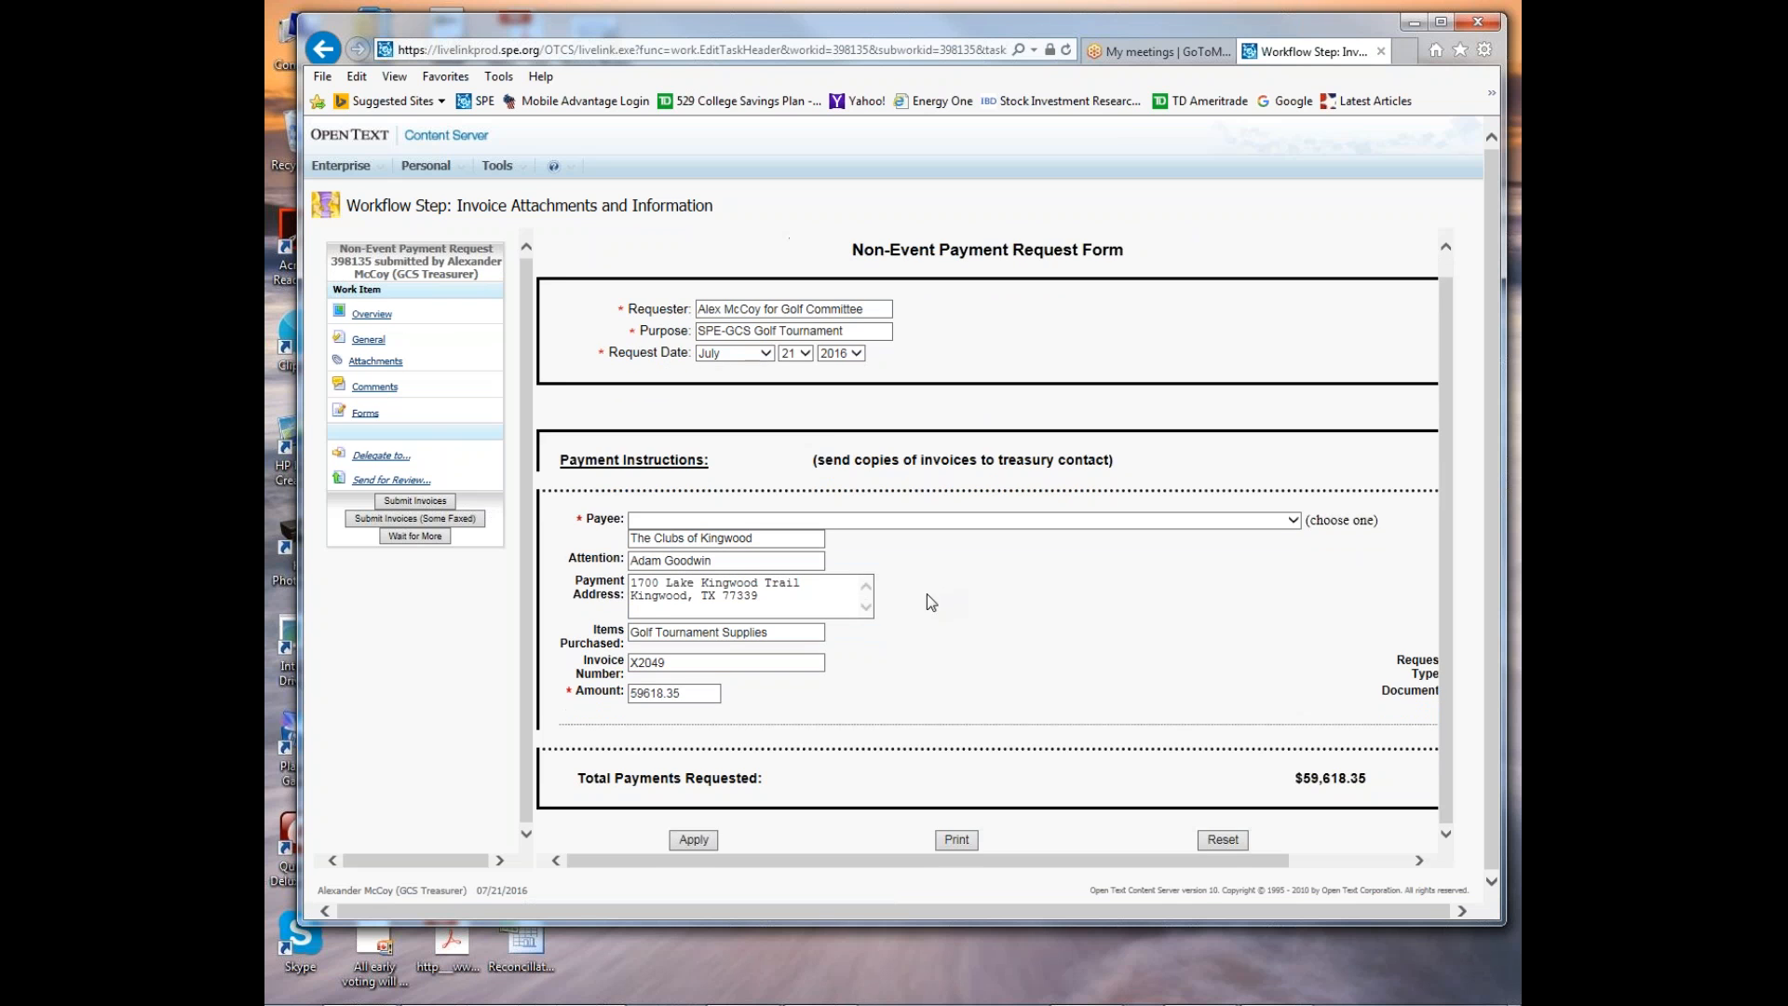
{"action": "left_click_drag", "start_coordinate": [1202, 859], "coordinate": [1323, 859]}
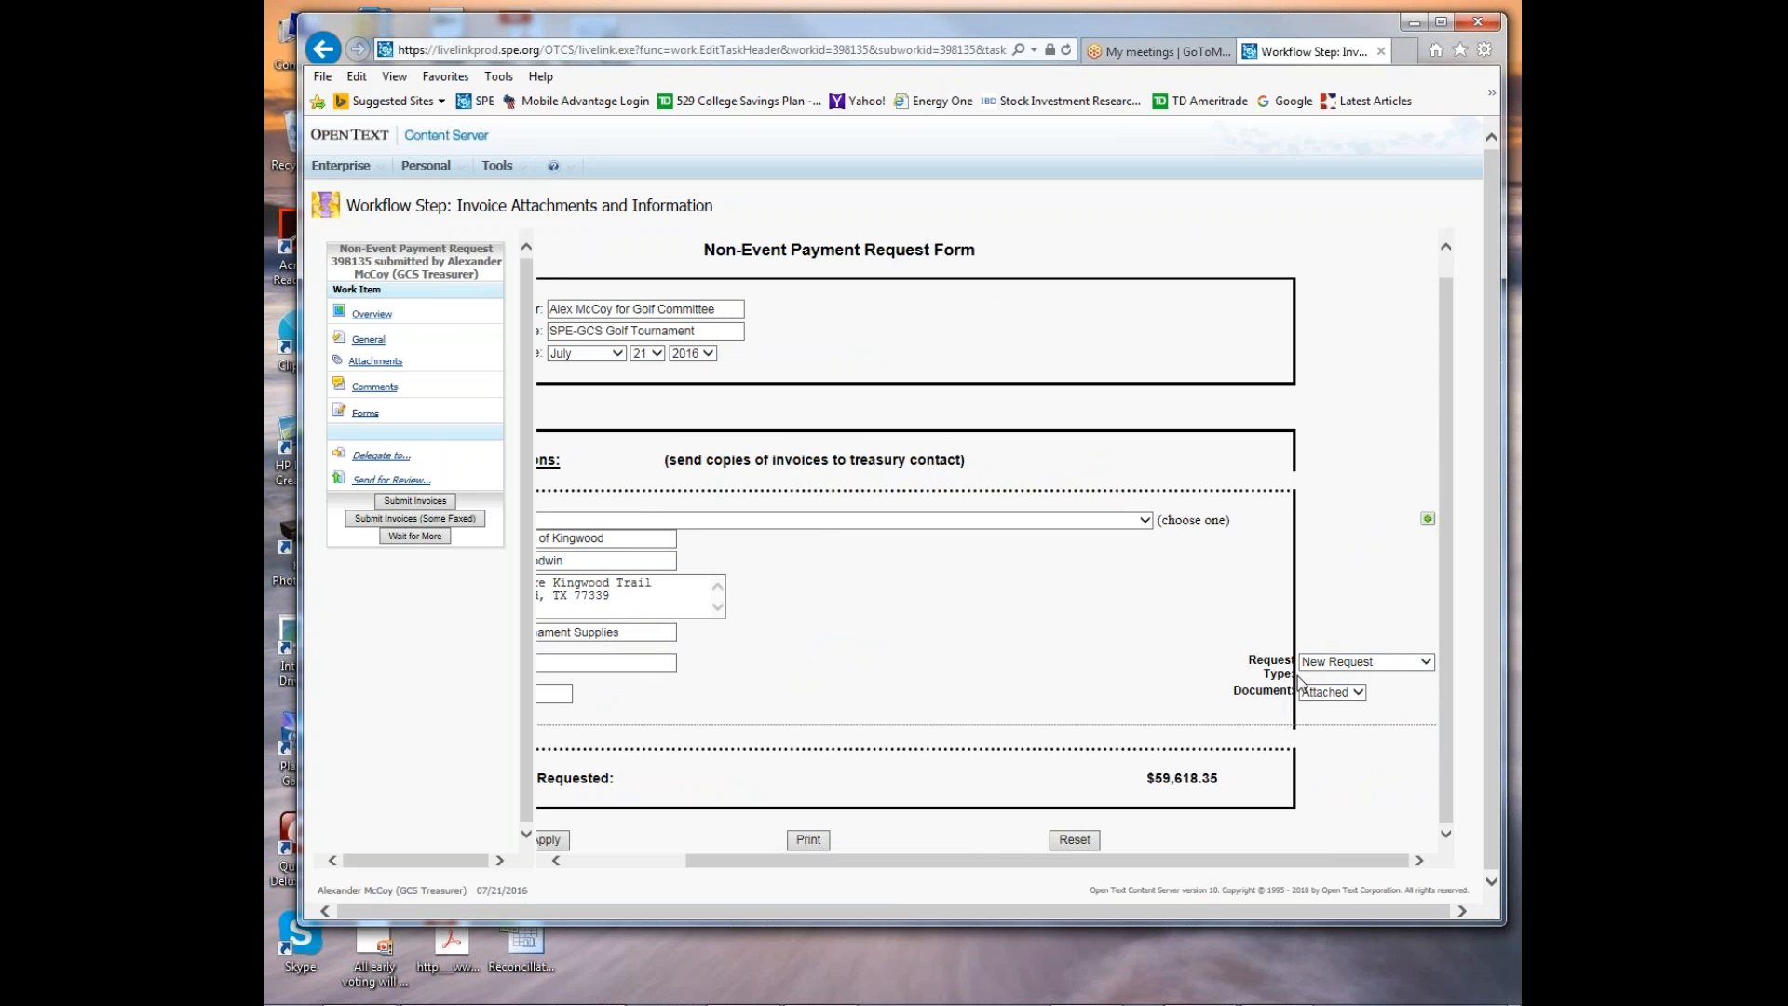
{"action": "left_click_drag", "start_coordinate": [1192, 865], "coordinate": [901, 864]}
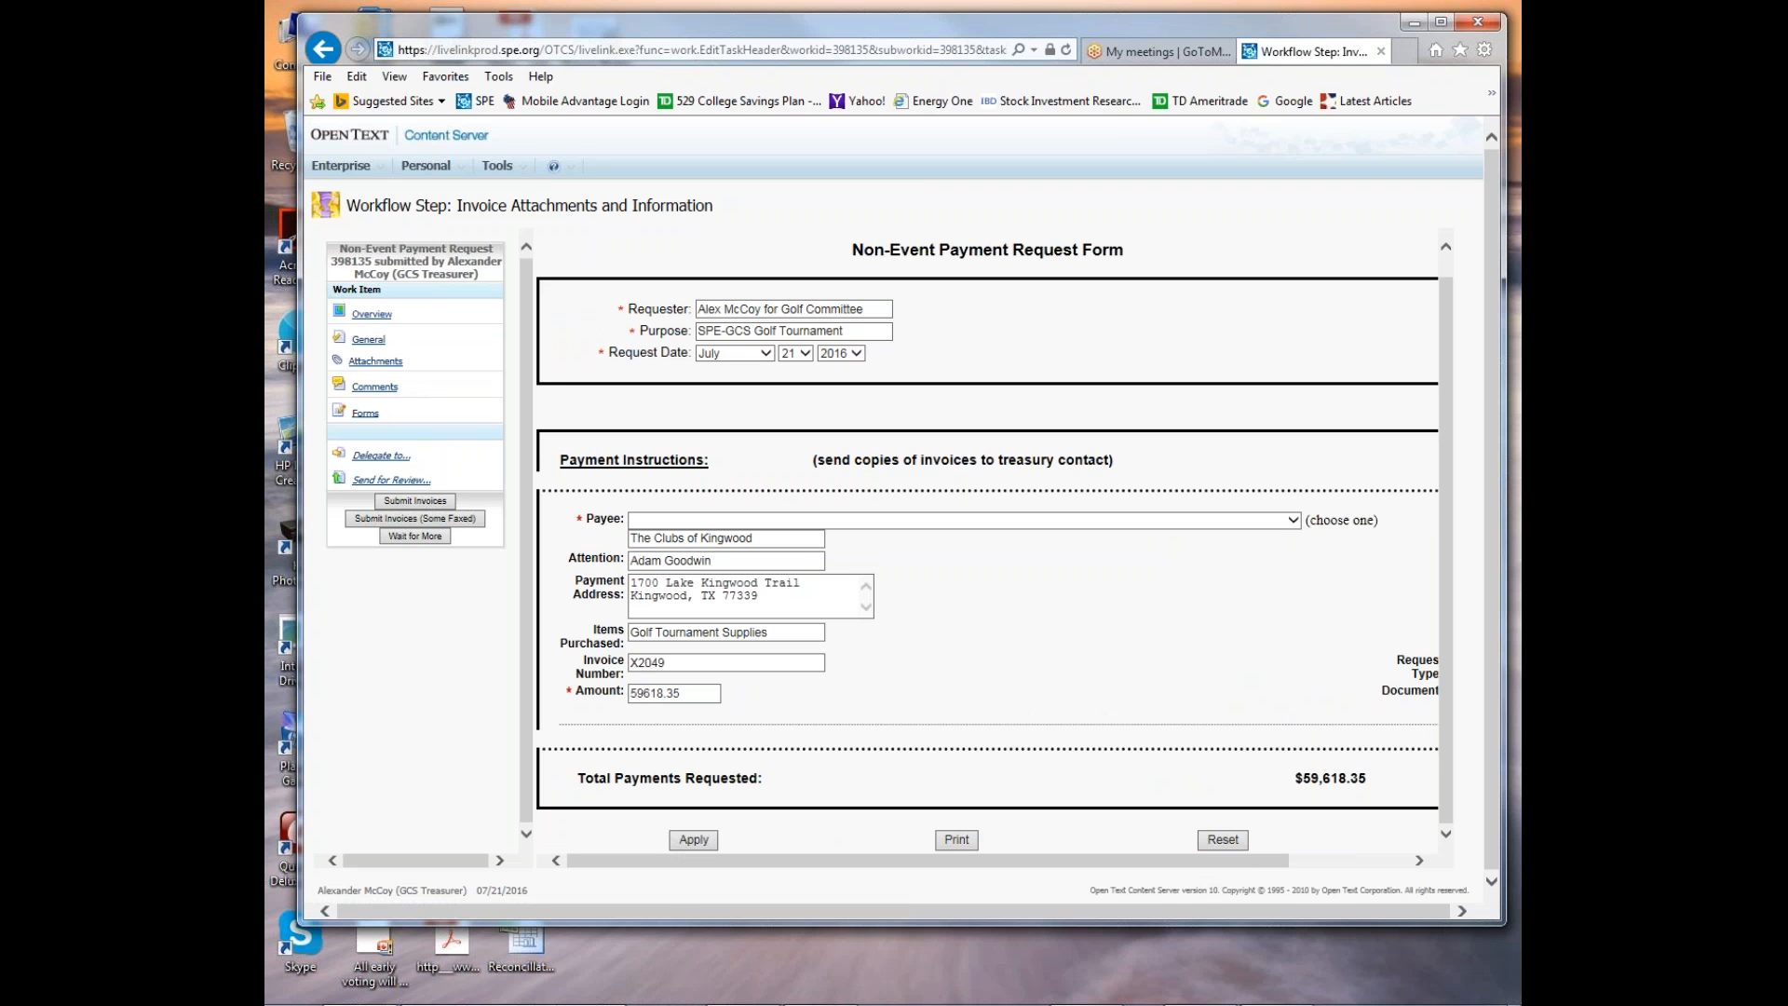
Add the comment "This needs to be approved ASAP" to the payment request and apply it.
{"action": "left_click", "coordinate": [373, 412]}
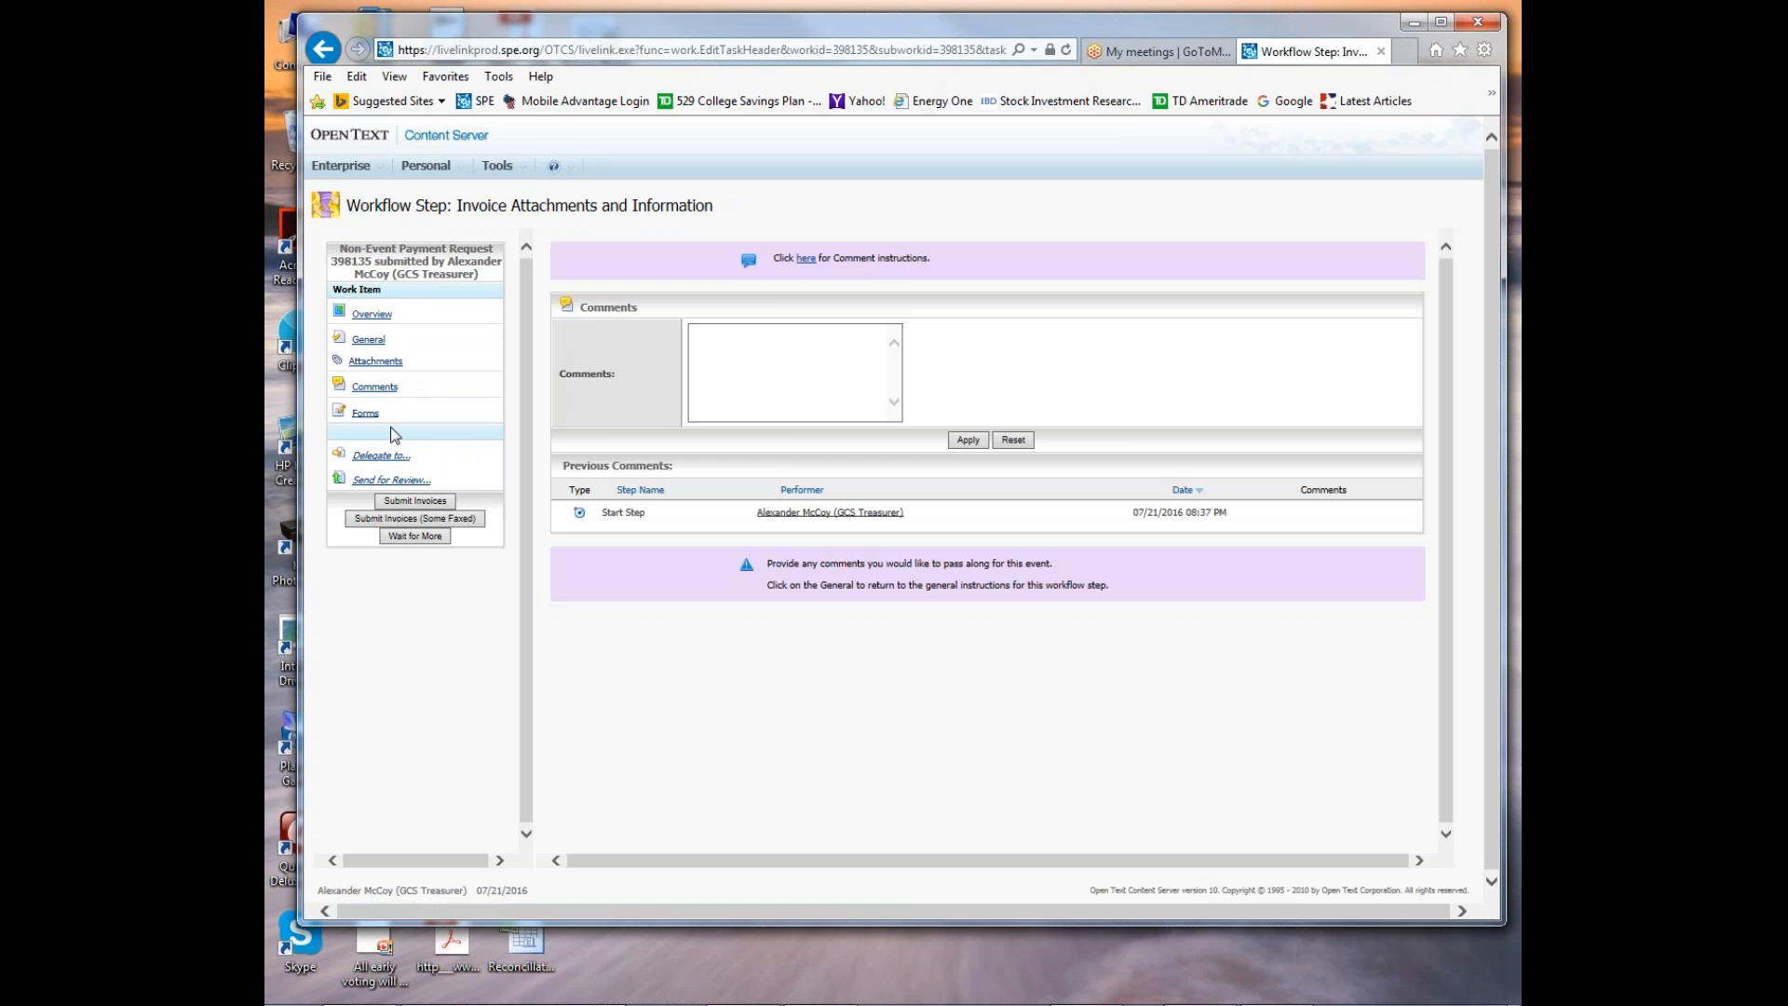
{"action": "left_click", "coordinate": [725, 355]}
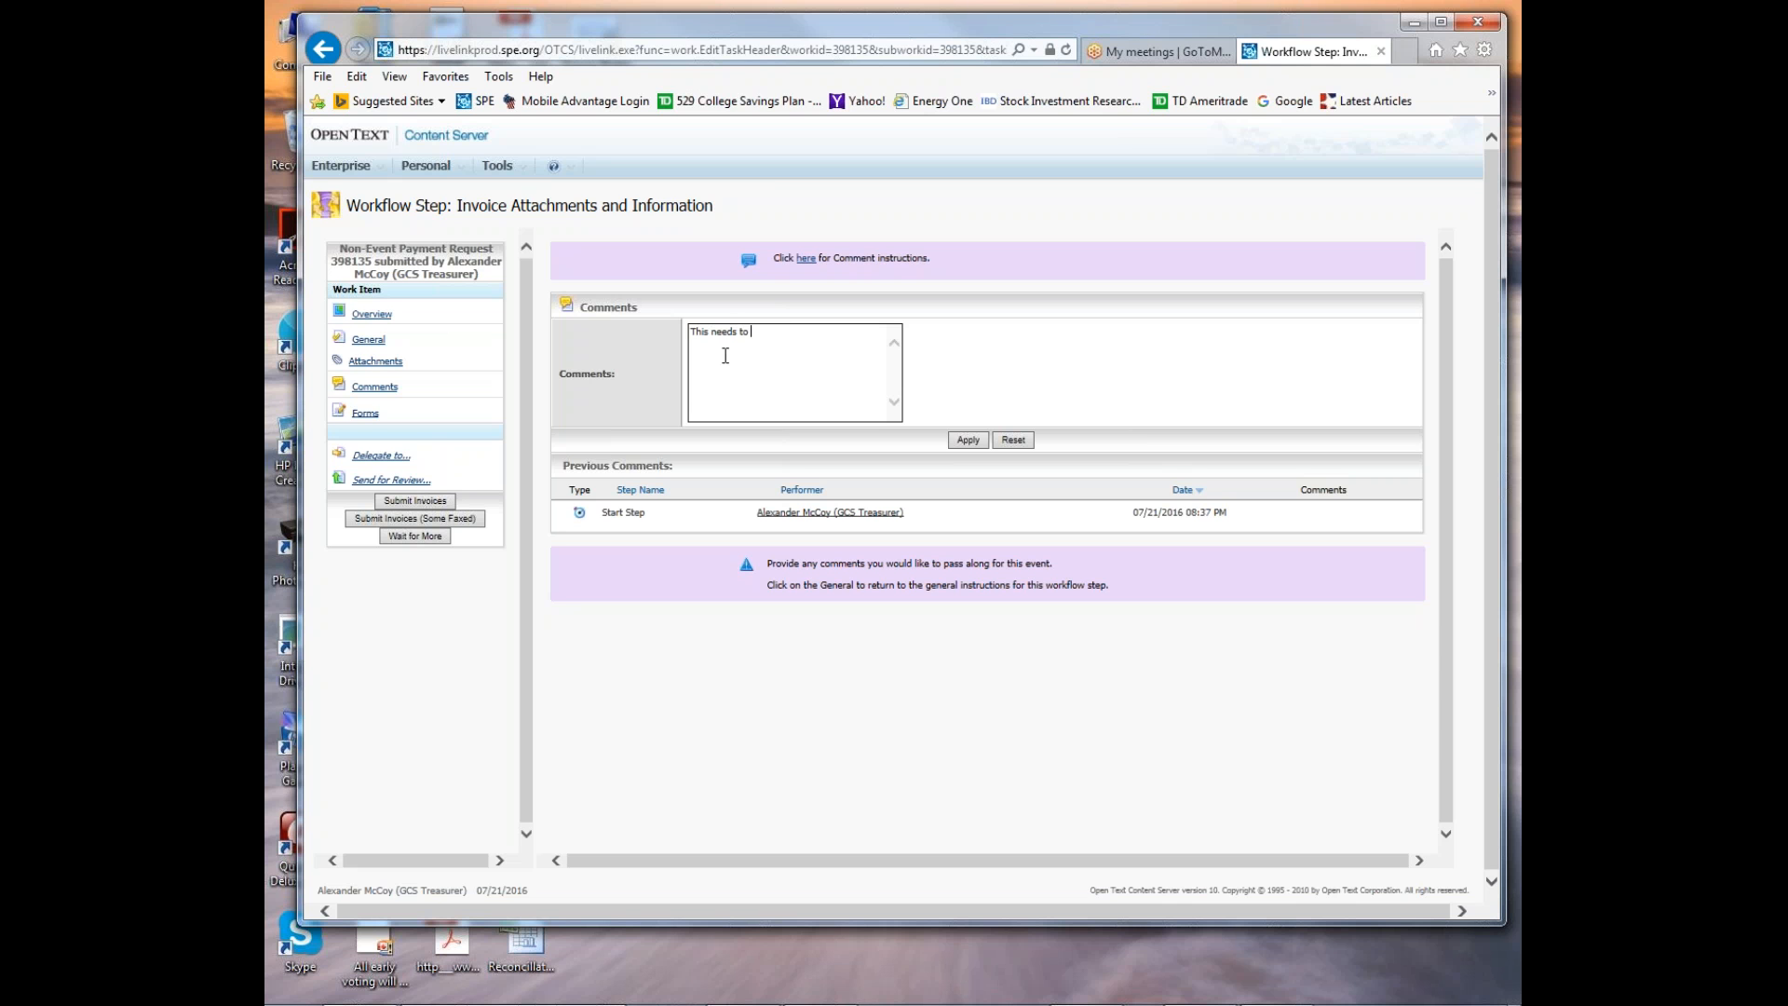
{"action": "type", "text": "This needs to be approved ASAP"}
{"action": "left_click", "coordinate": [968, 439]}
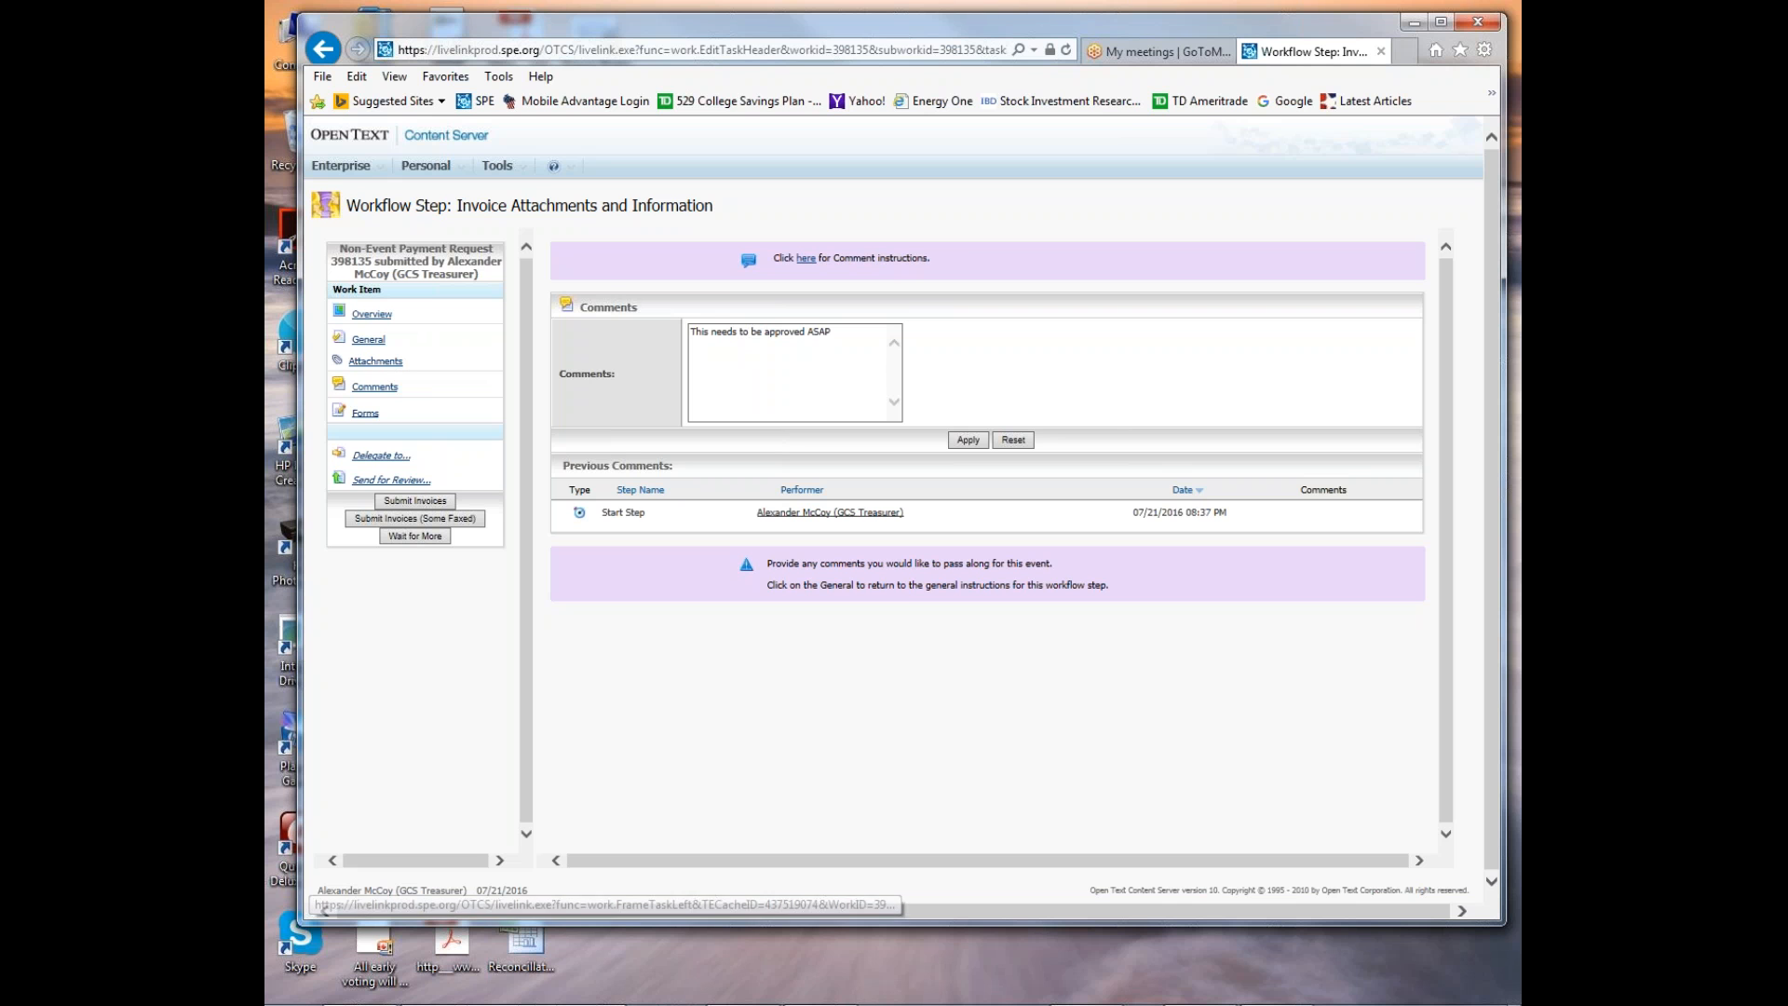
Open the payment request's attachments and review the golf tournament invoice workbook in Excel.
{"action": "left_click", "coordinate": [377, 364]}
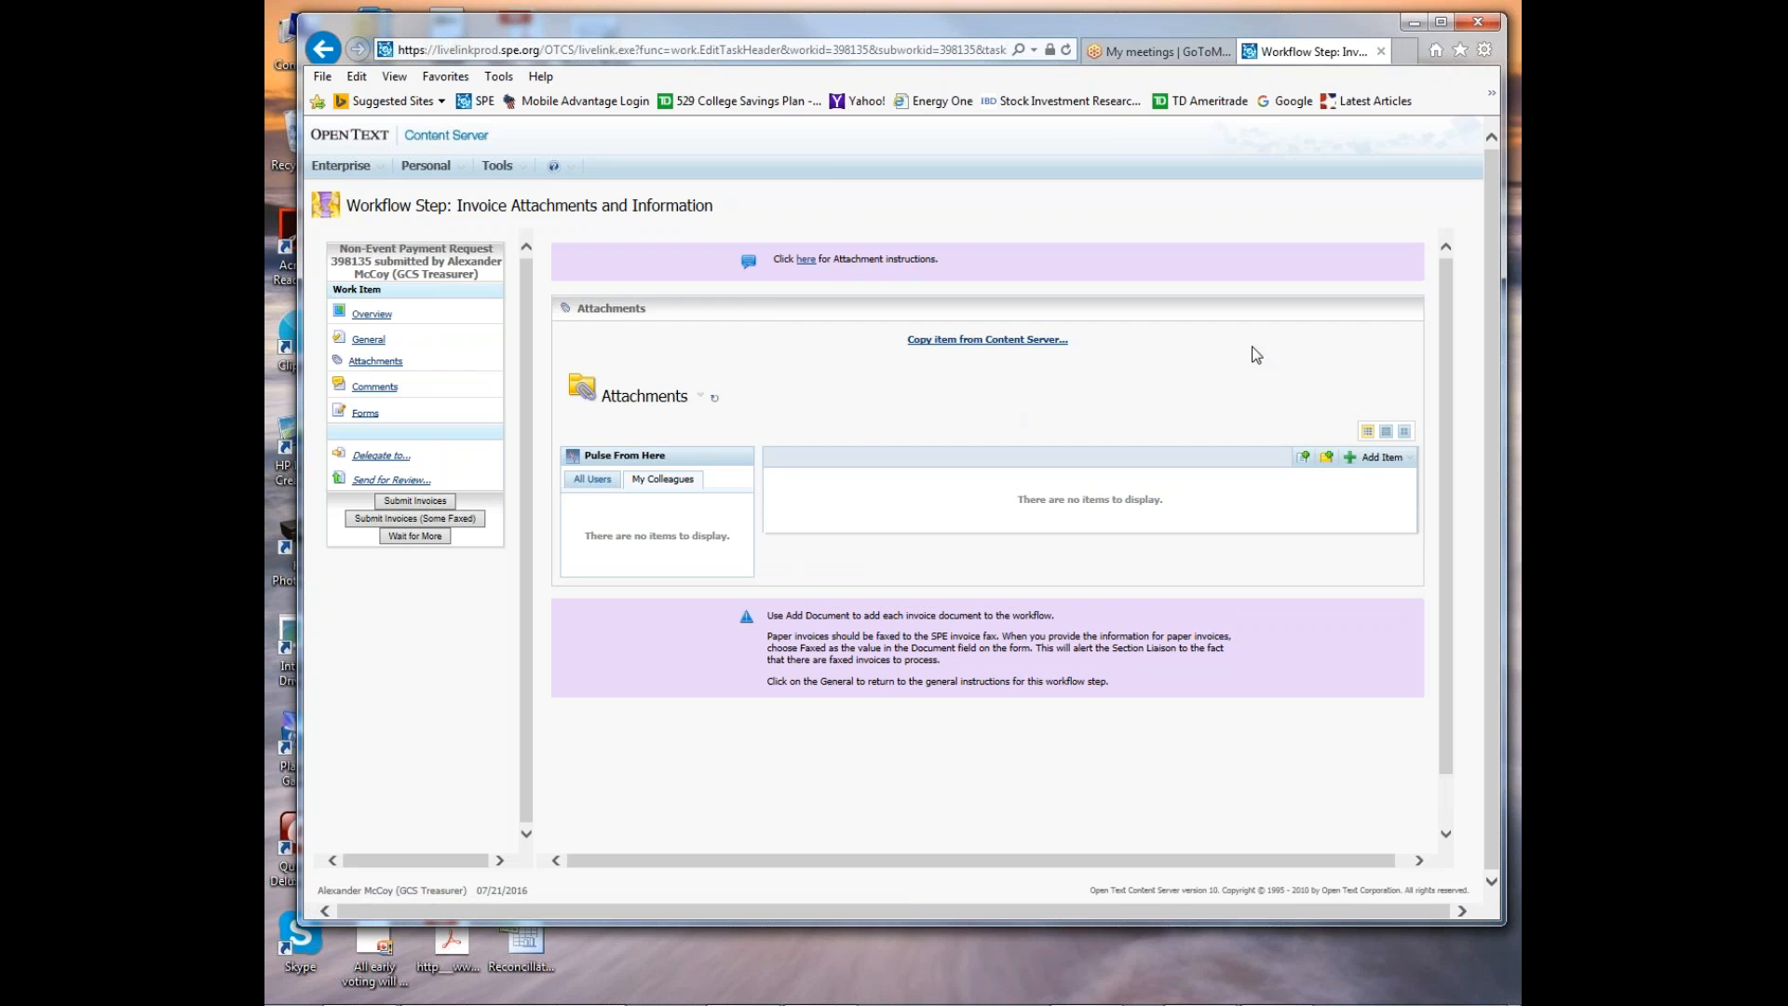
{"action": "left_click_drag", "start_coordinate": [1787, 60], "coordinate": [803, 19]}
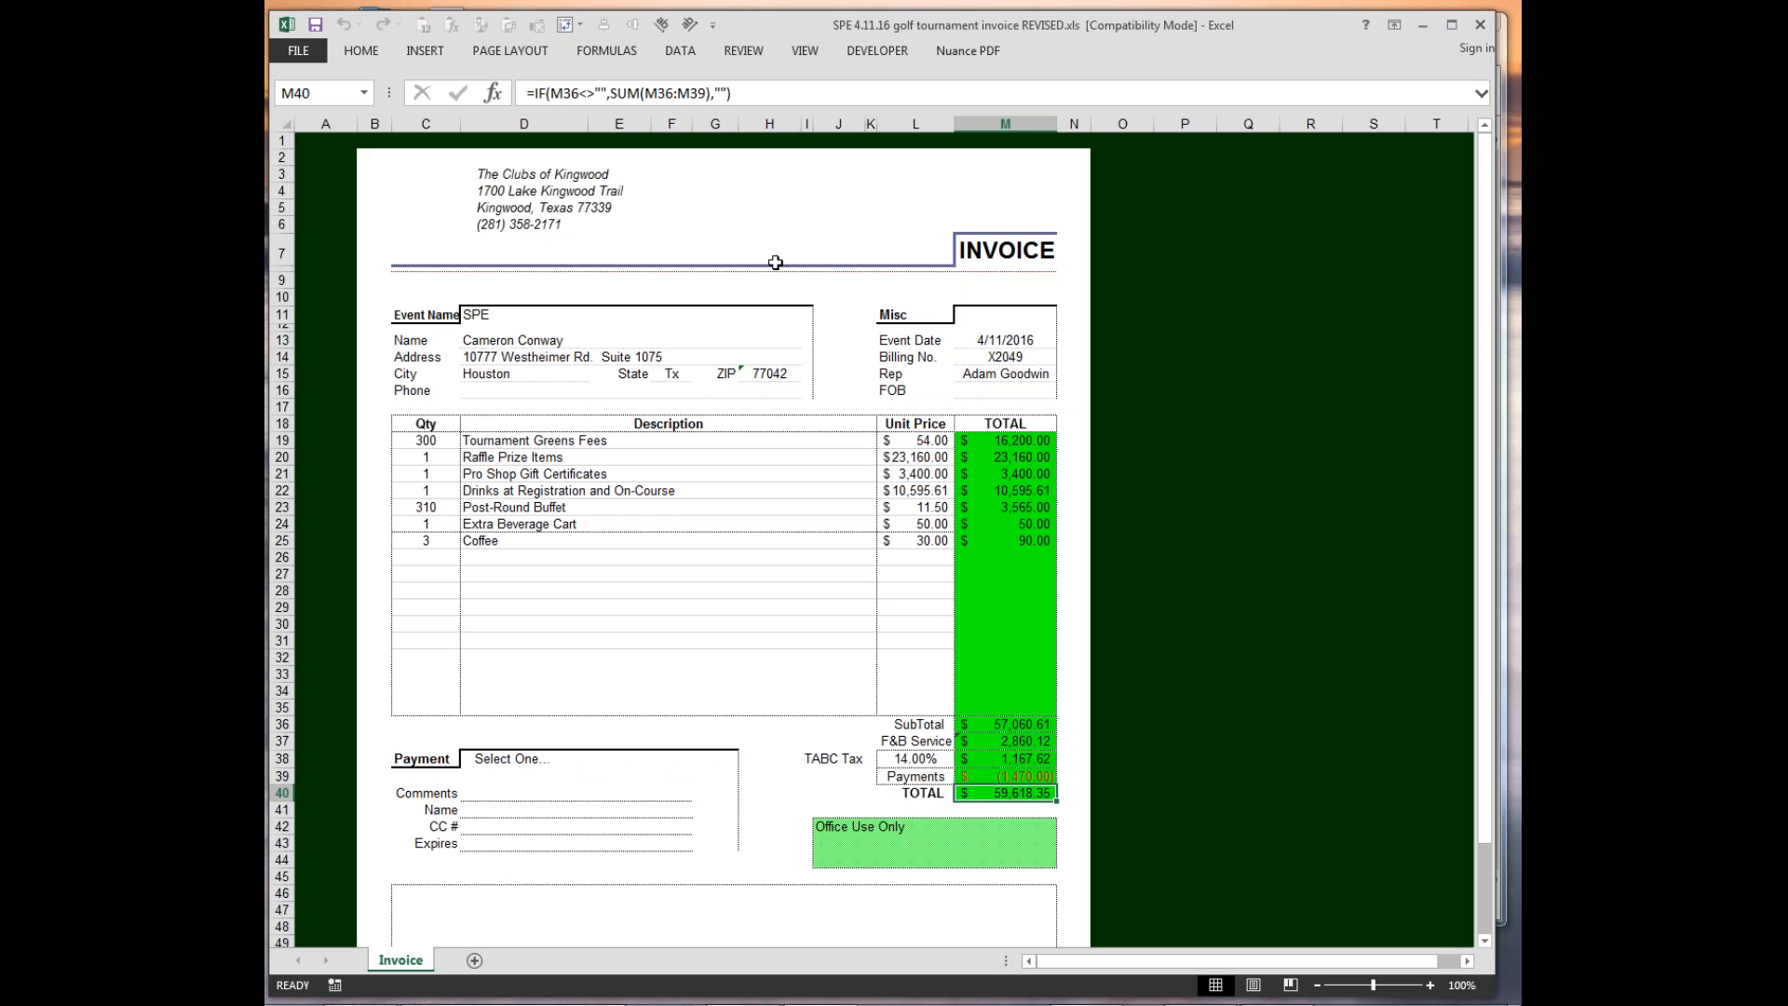
{"action": "scroll", "coordinate": [787, 622], "scroll_direction": "down", "scroll_amount": 7}
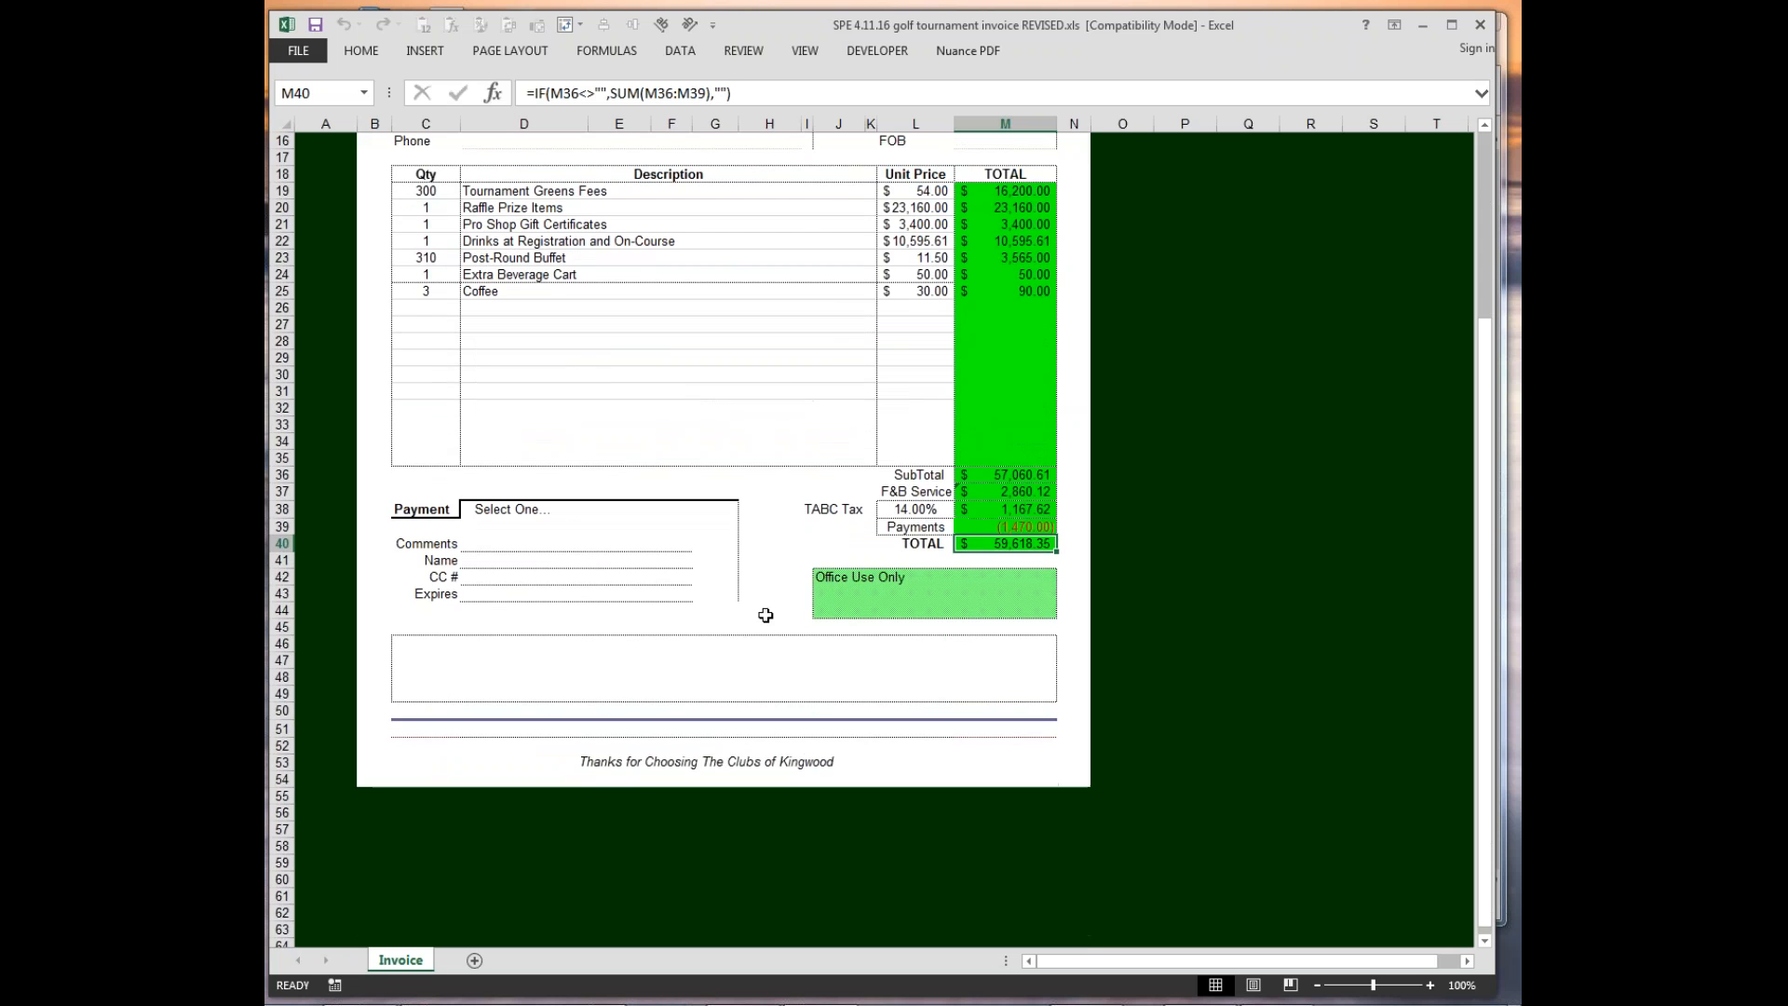
{"action": "scroll", "coordinate": [758, 611], "scroll_direction": "up", "scroll_amount": 7}
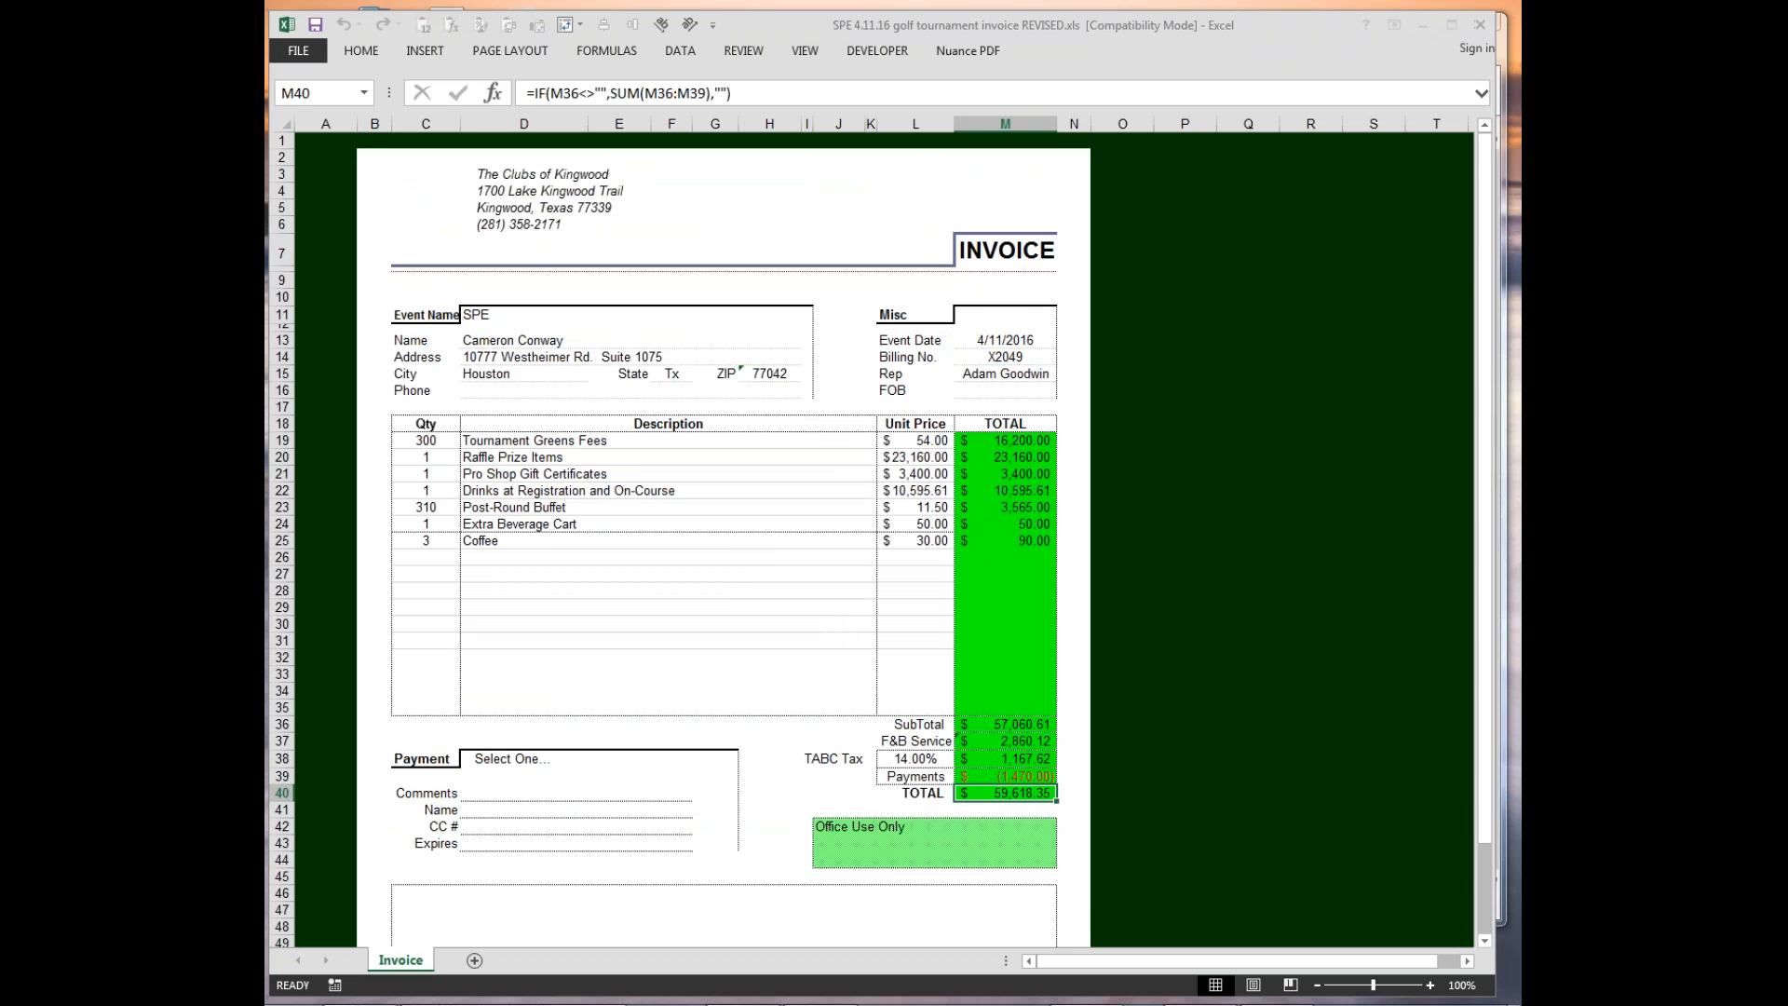
Check the golf tournament invoice folder, move its window aside and close the invoice workbook without saving changes.
{"action": "left_click_drag", "start_coordinate": [1787, 79], "coordinate": [715, 106]}
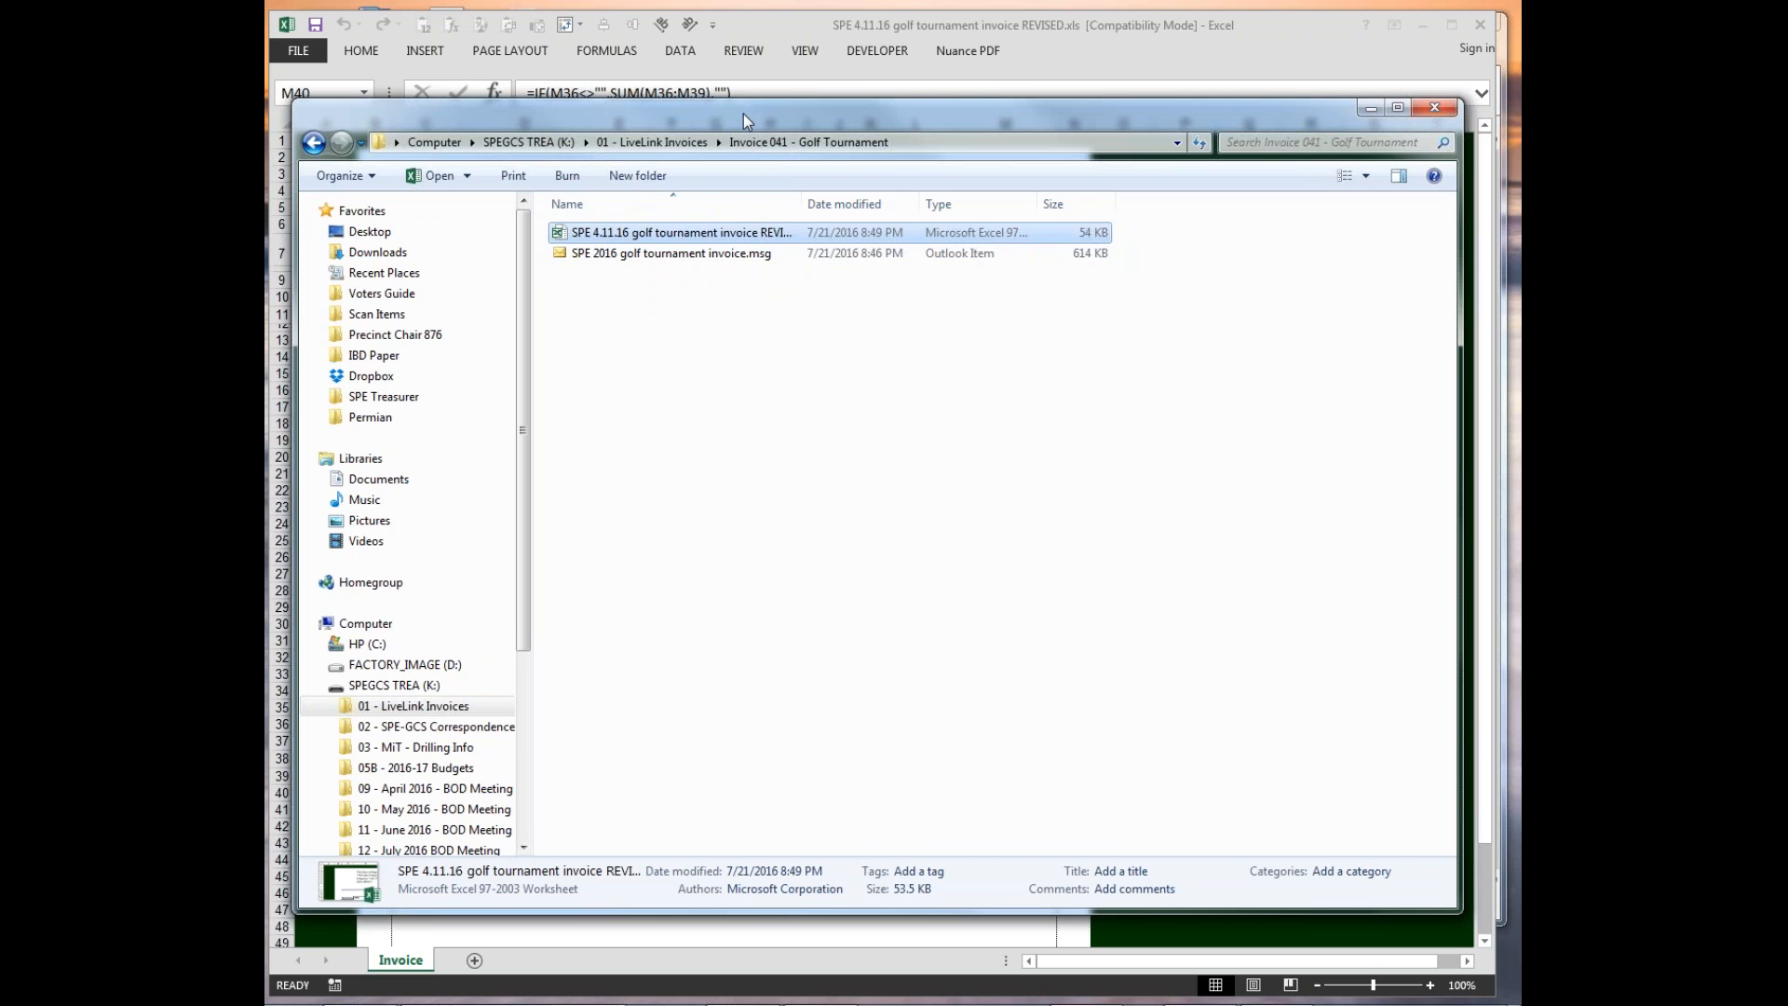
{"action": "left_click_drag", "start_coordinate": [746, 116], "coordinate": [1521, 121]}
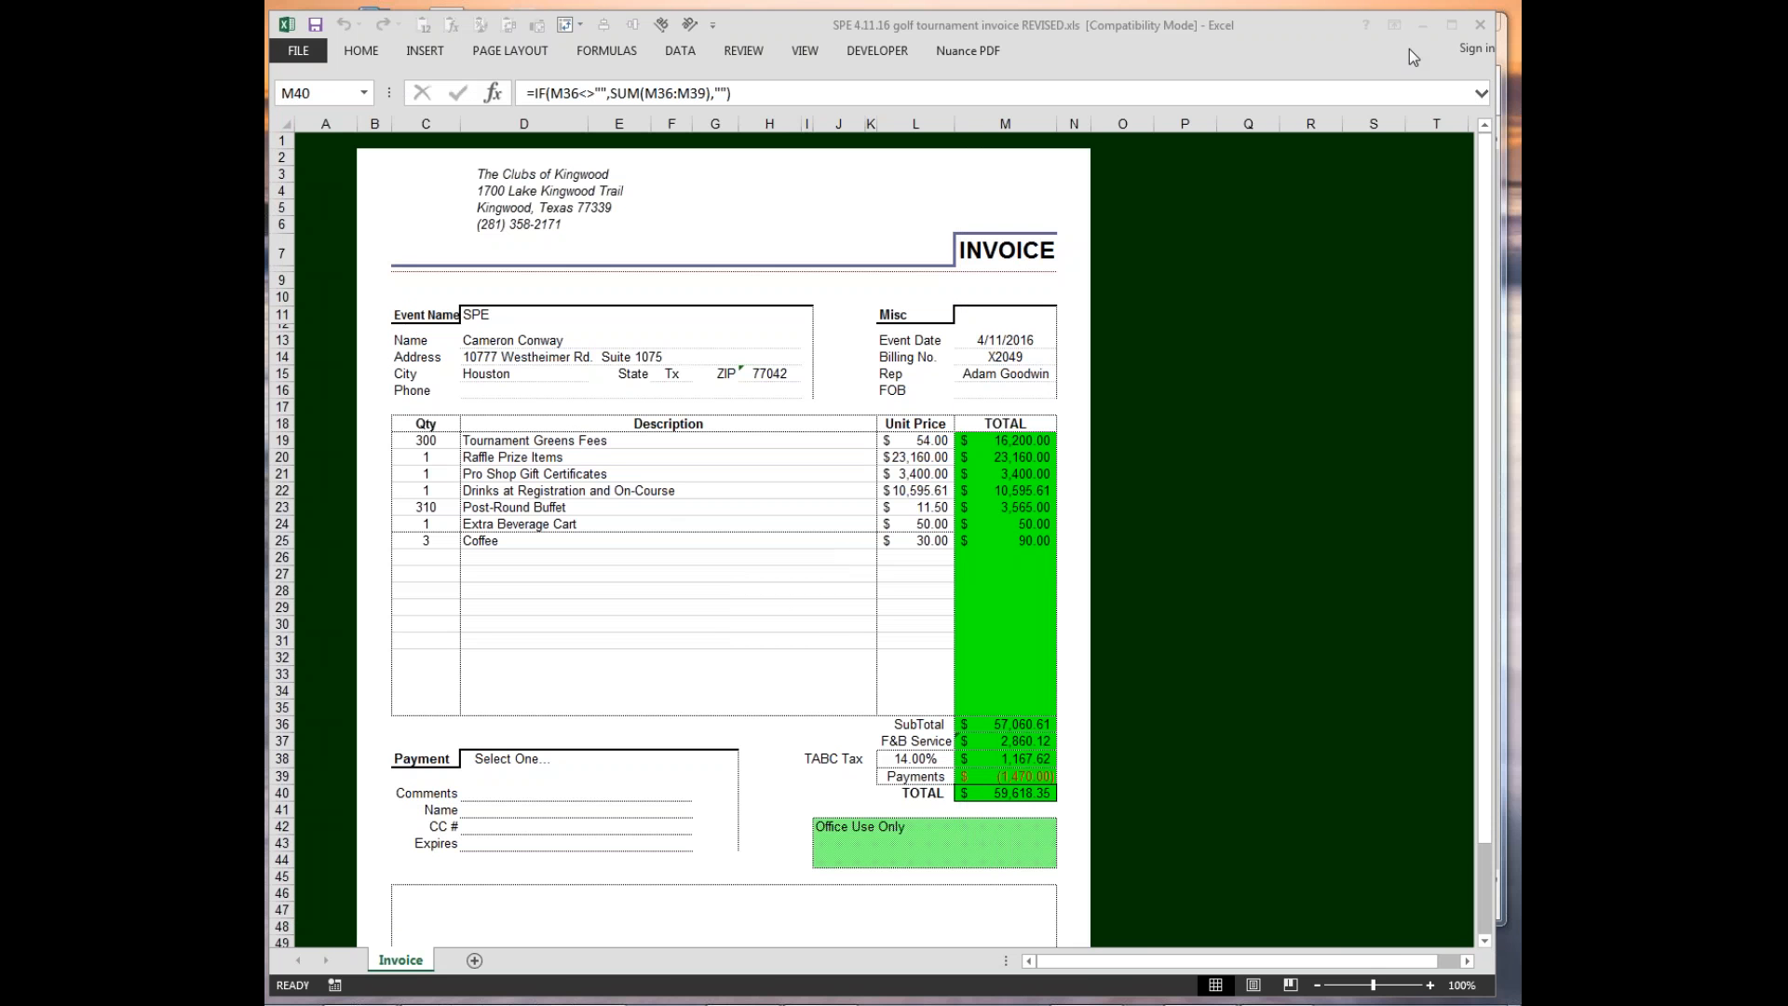
{"action": "left_click", "coordinate": [1480, 24]}
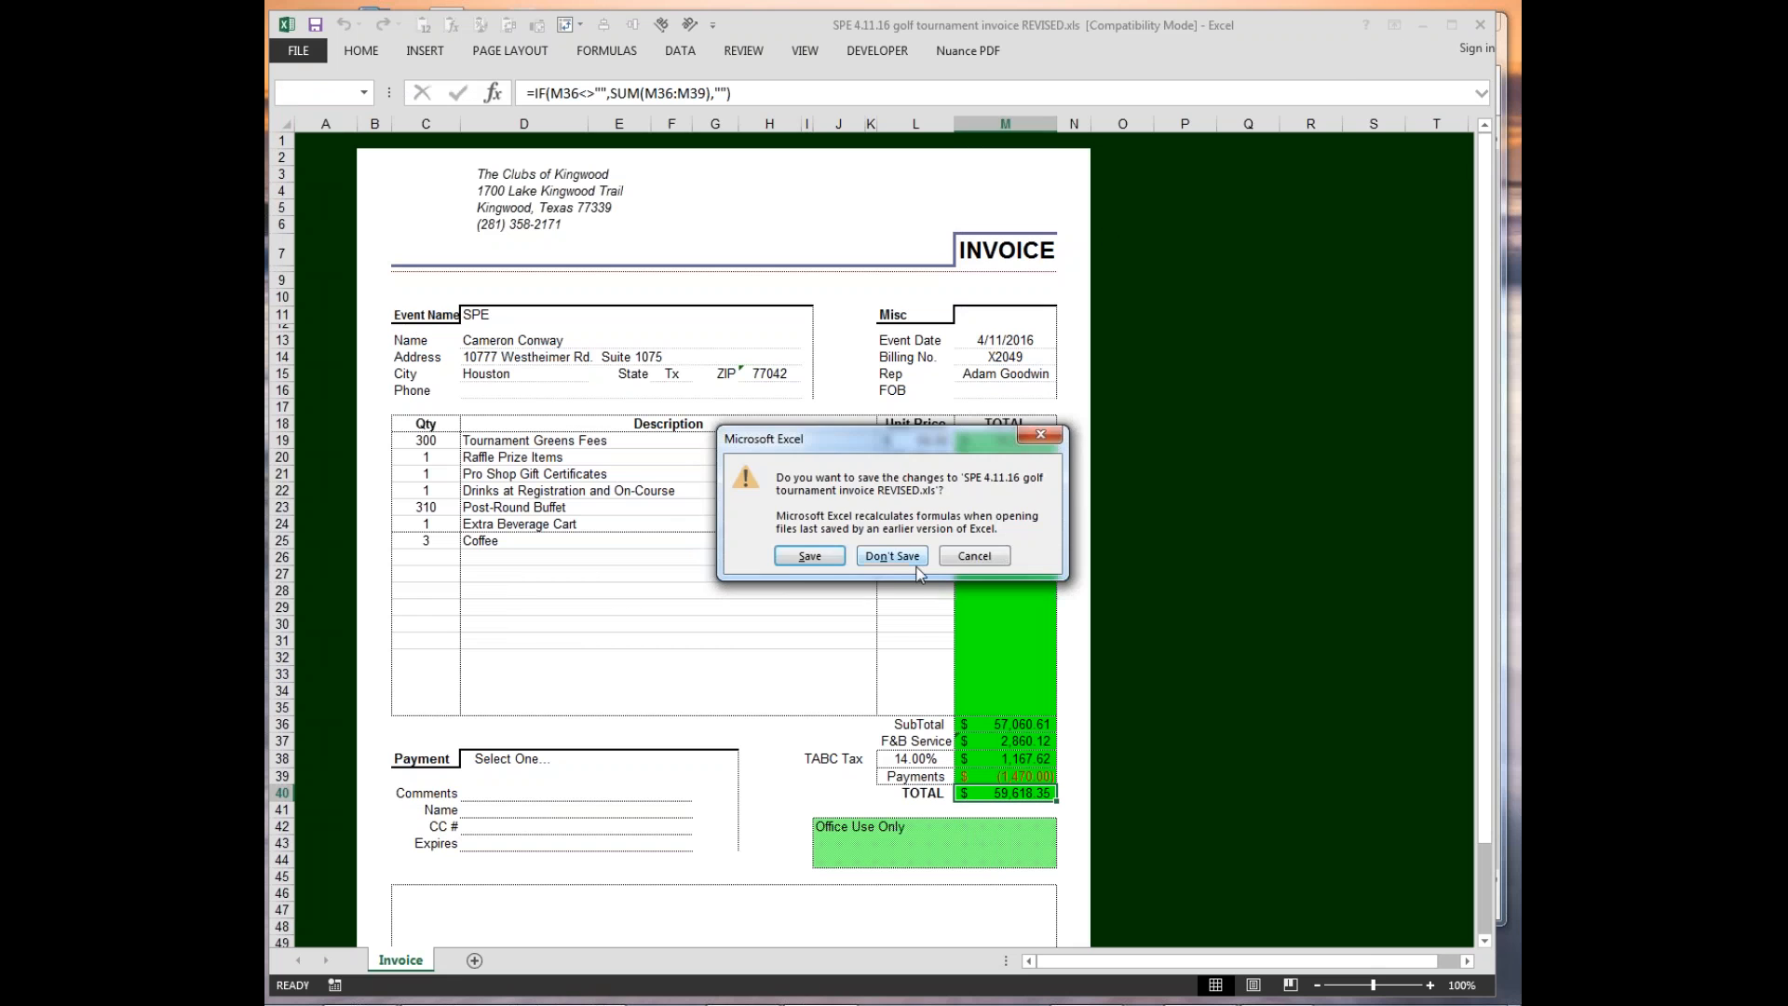
{"action": "left_click", "coordinate": [890, 557]}
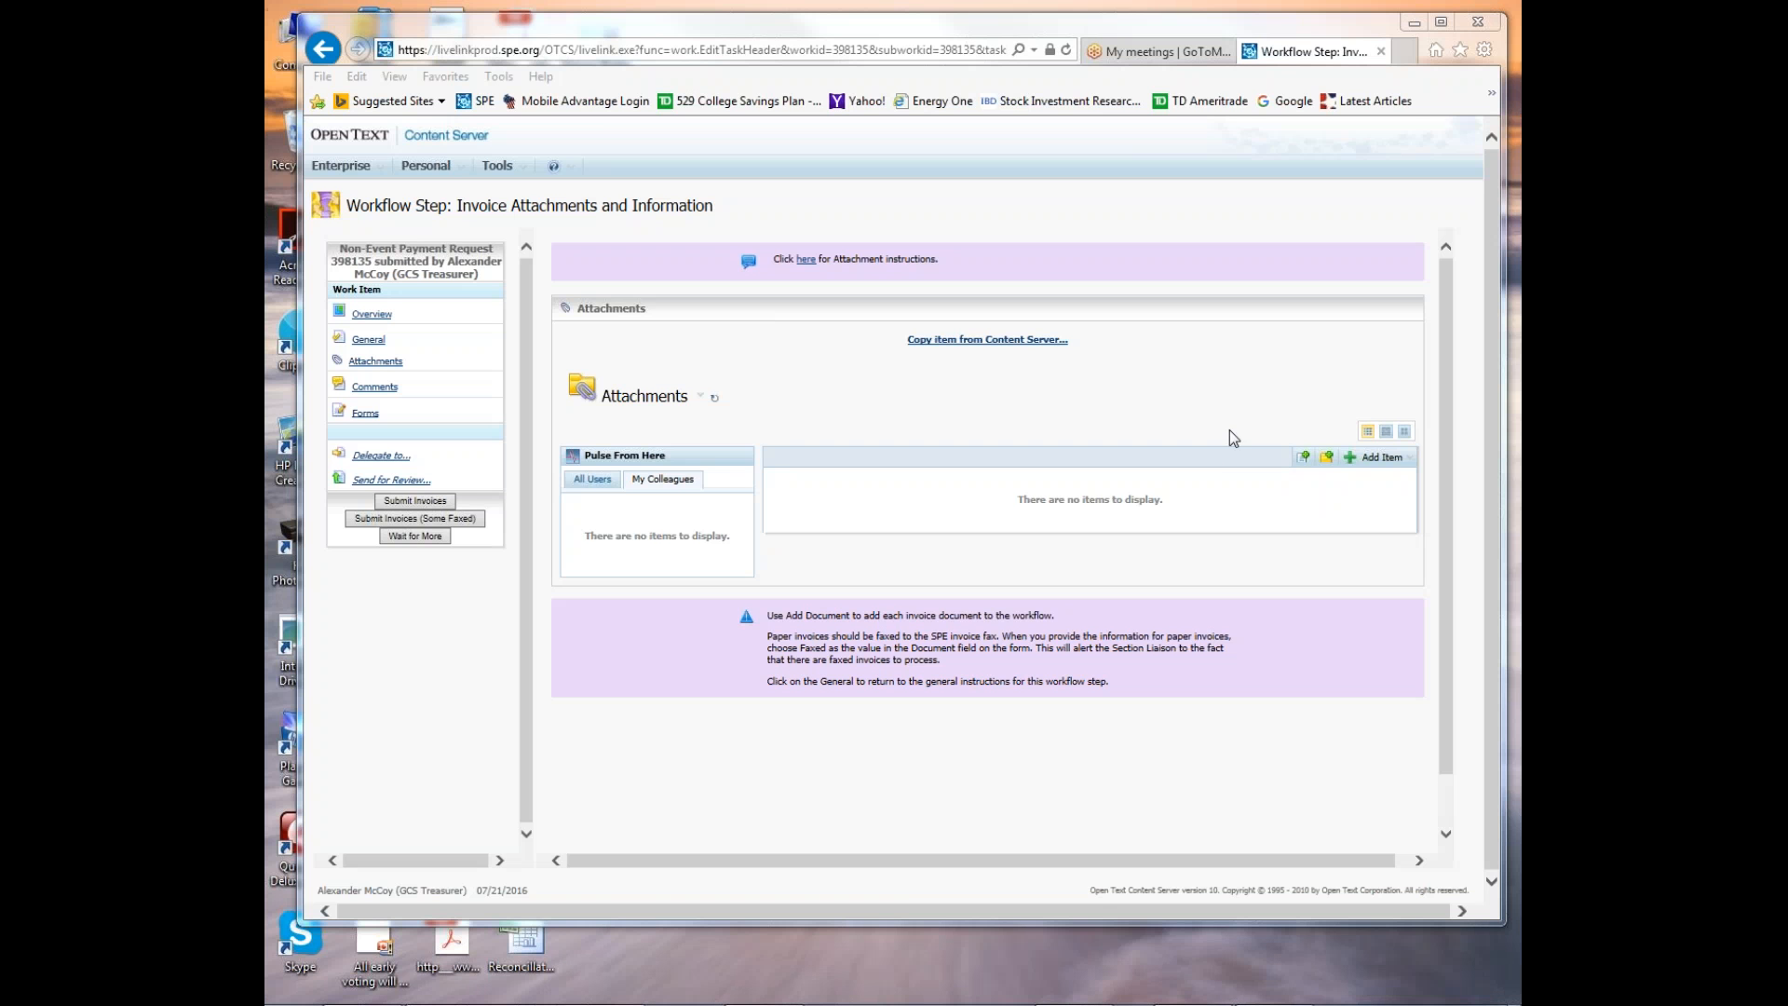
Start adding a document attachment and choose "SPE 4.11.16 golf tournament invoice REVISED.xls" from the "Invoice 041 - Golf Tournament" folder on drive K.
{"action": "left_click", "coordinate": [1304, 456]}
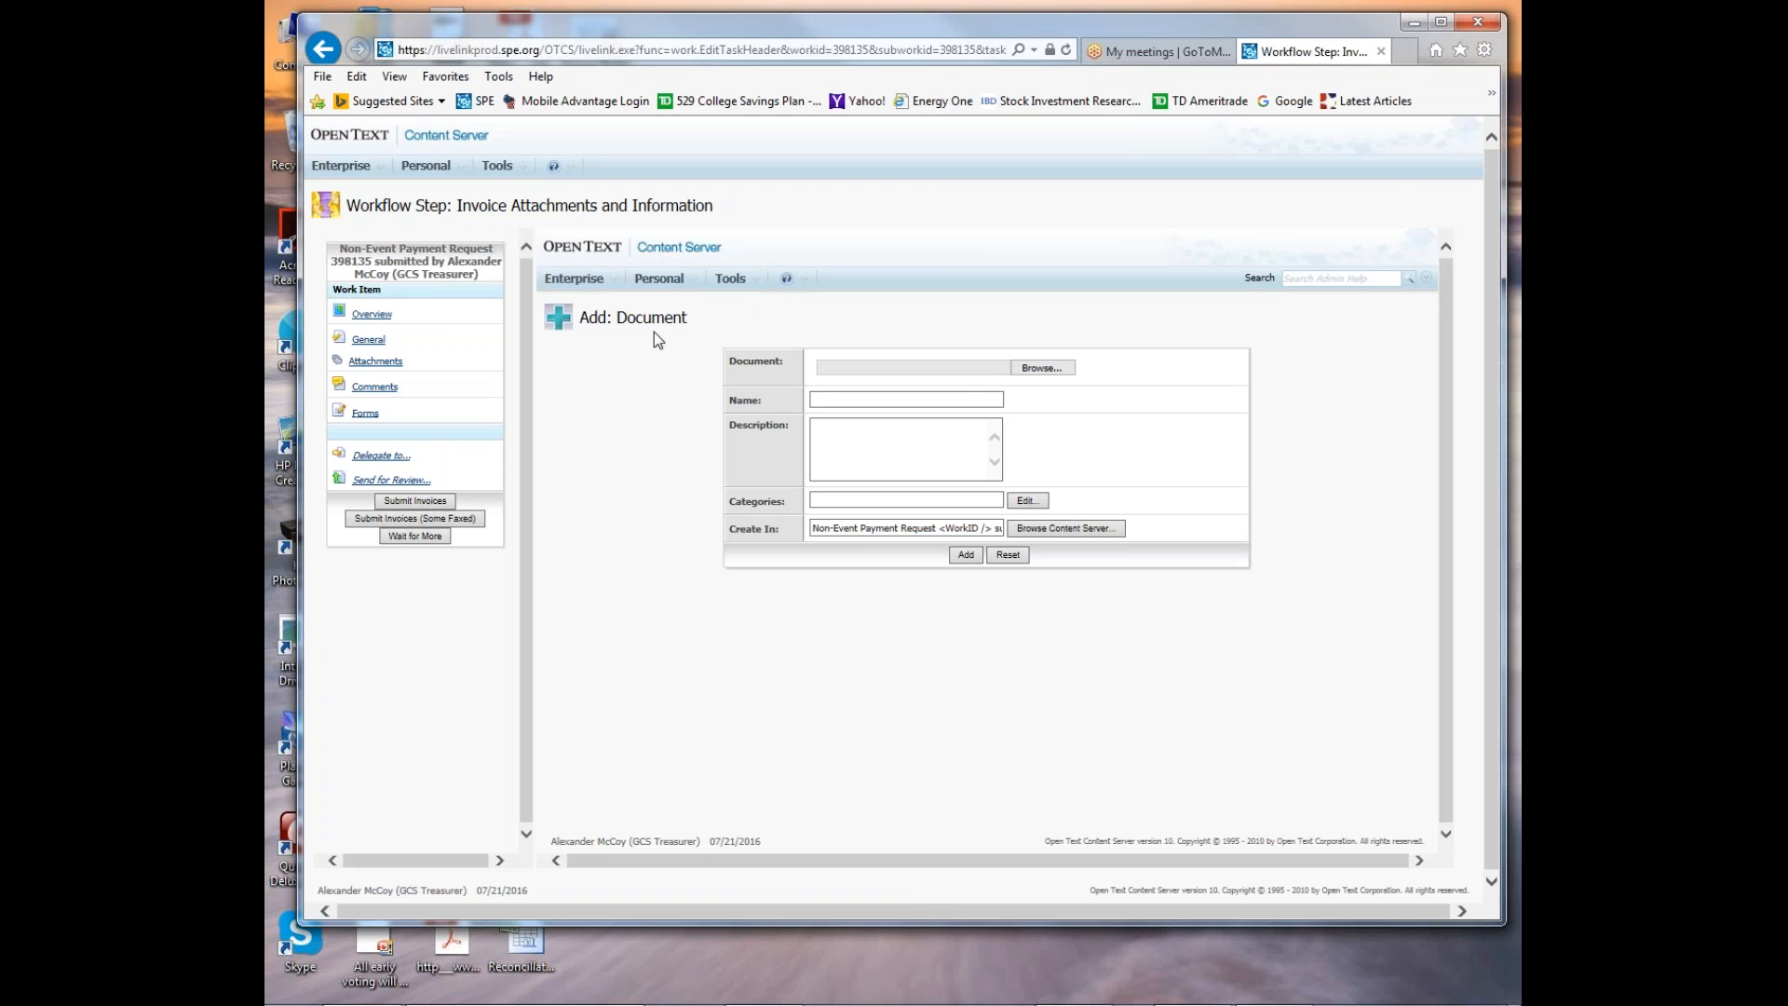
{"action": "left_click", "coordinate": [1041, 368]}
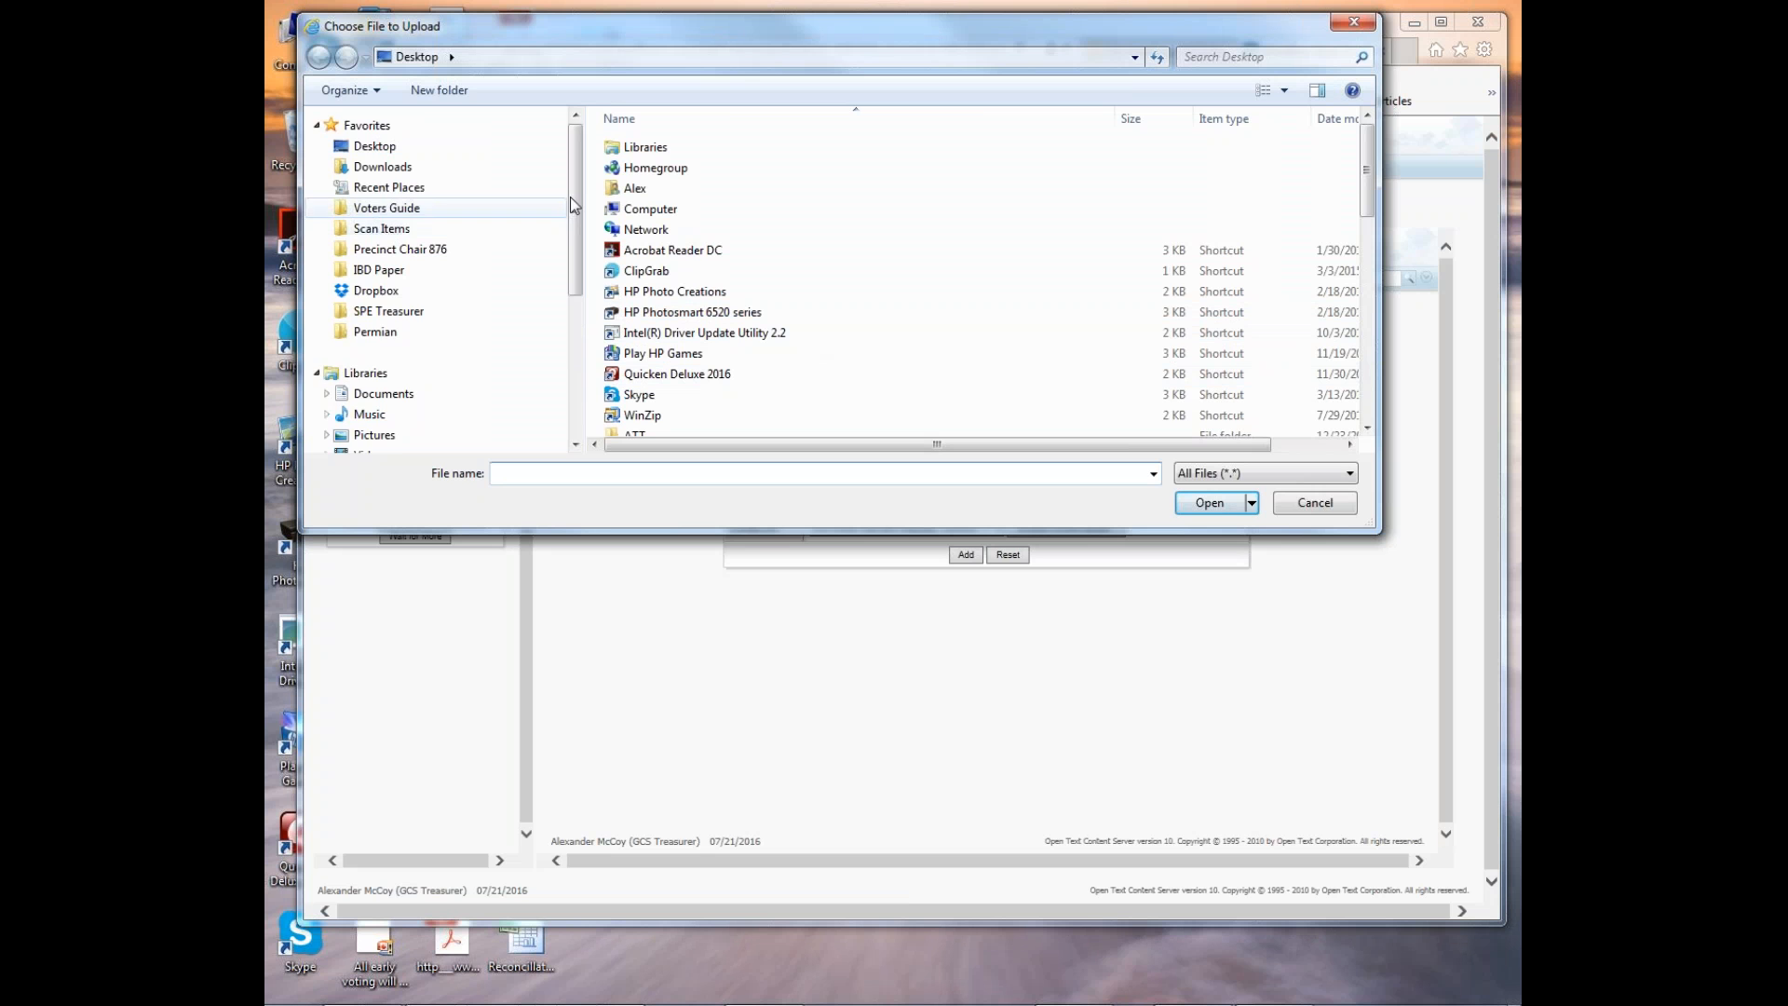
{"action": "left_click_drag", "start_coordinate": [578, 201], "coordinate": [578, 331]}
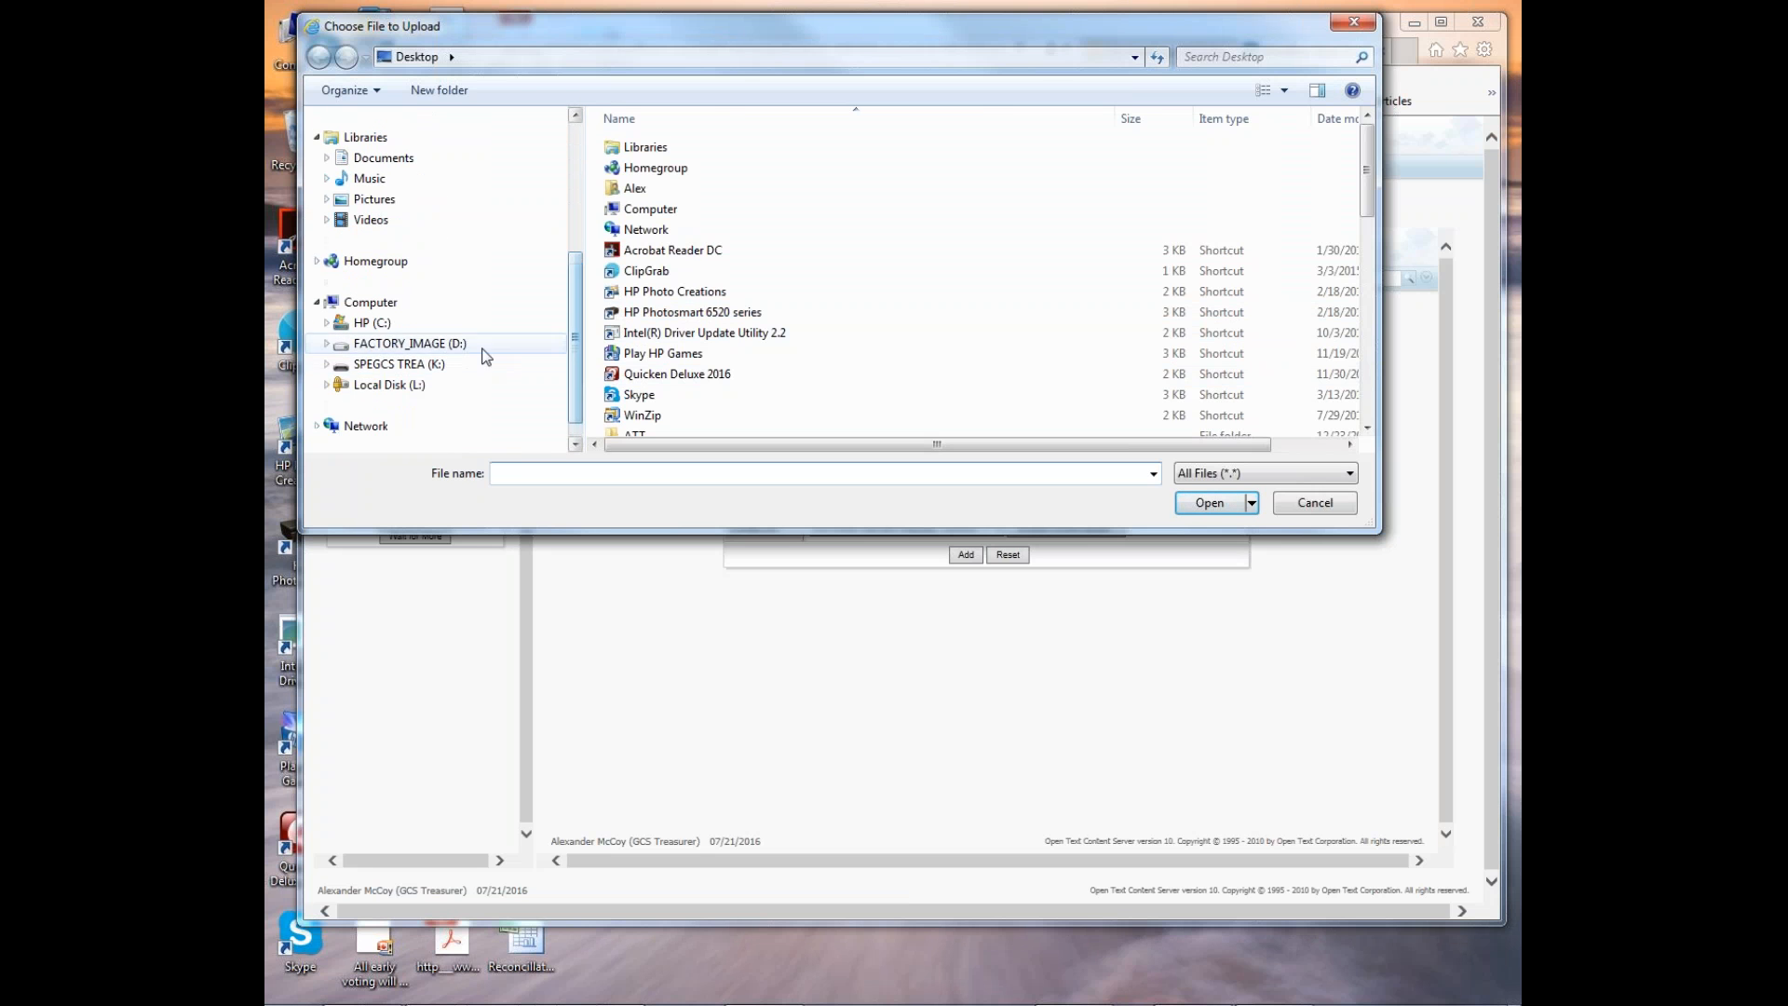
{"action": "left_click", "coordinate": [431, 372]}
{"action": "double_click", "coordinate": [671, 147]}
{"action": "scroll", "coordinate": [755, 297], "scroll_direction": "down", "scroll_amount": 2}
{"action": "scroll", "coordinate": [755, 296], "scroll_direction": "down", "scroll_amount": 8}
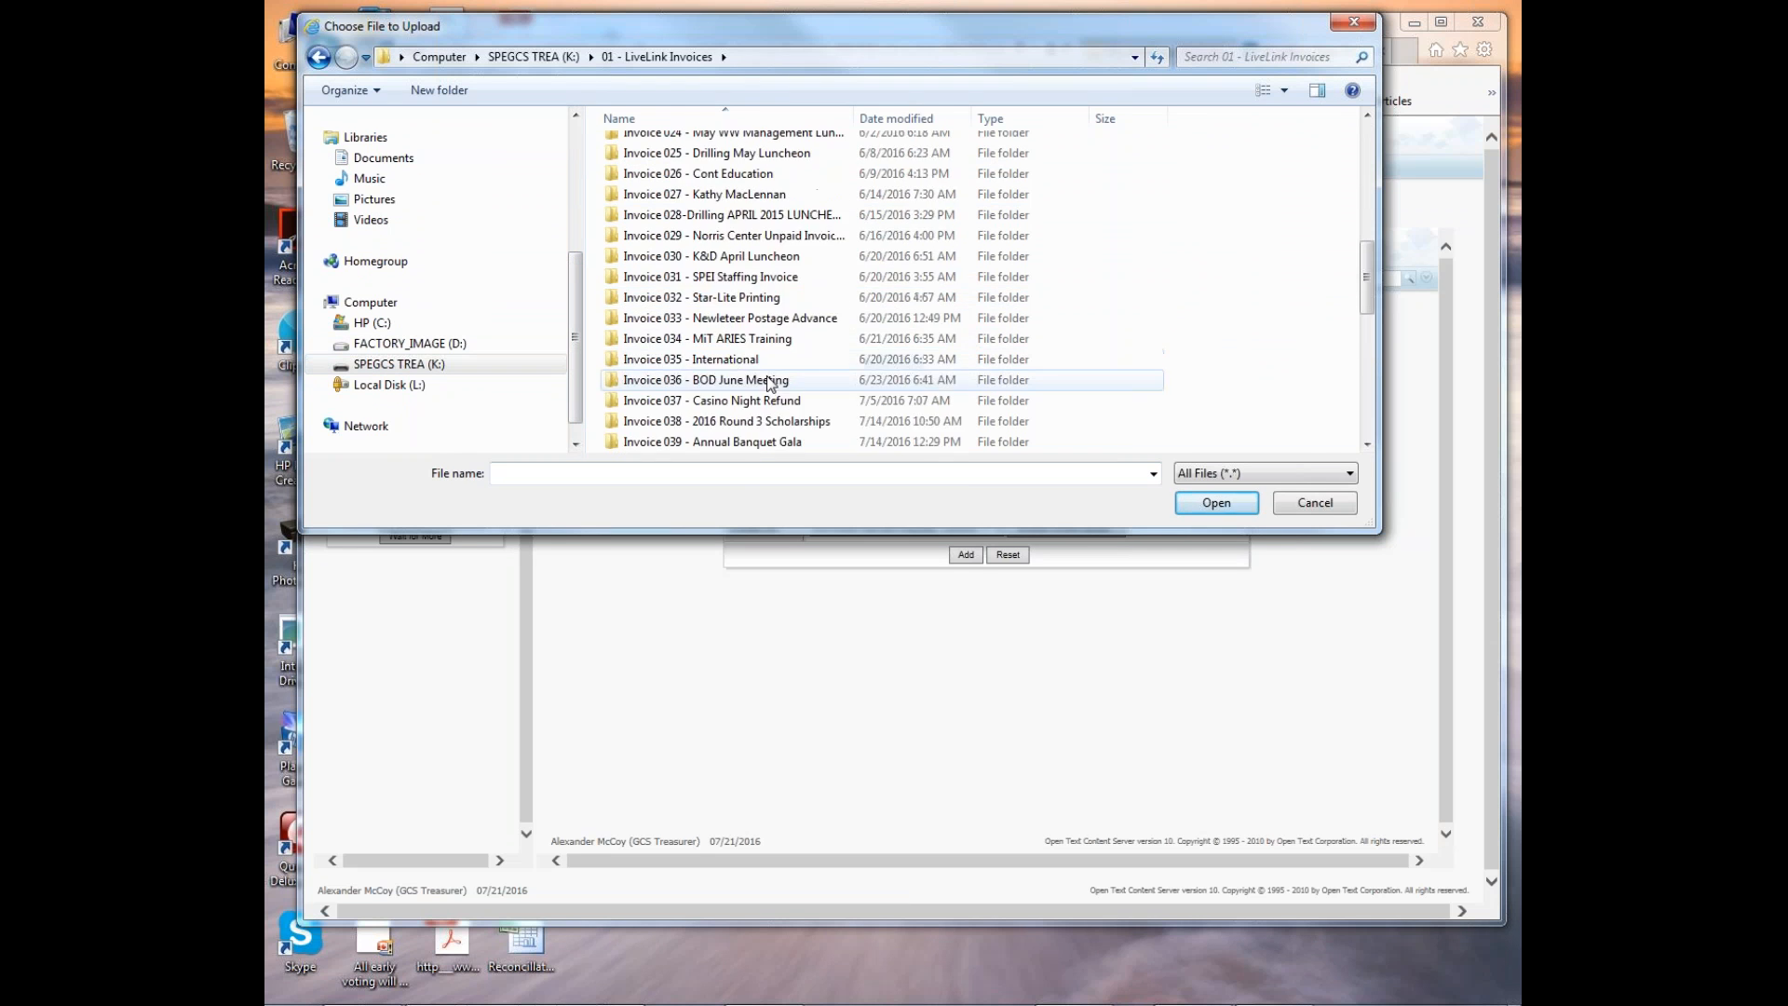
{"action": "double_click", "coordinate": [742, 359]}
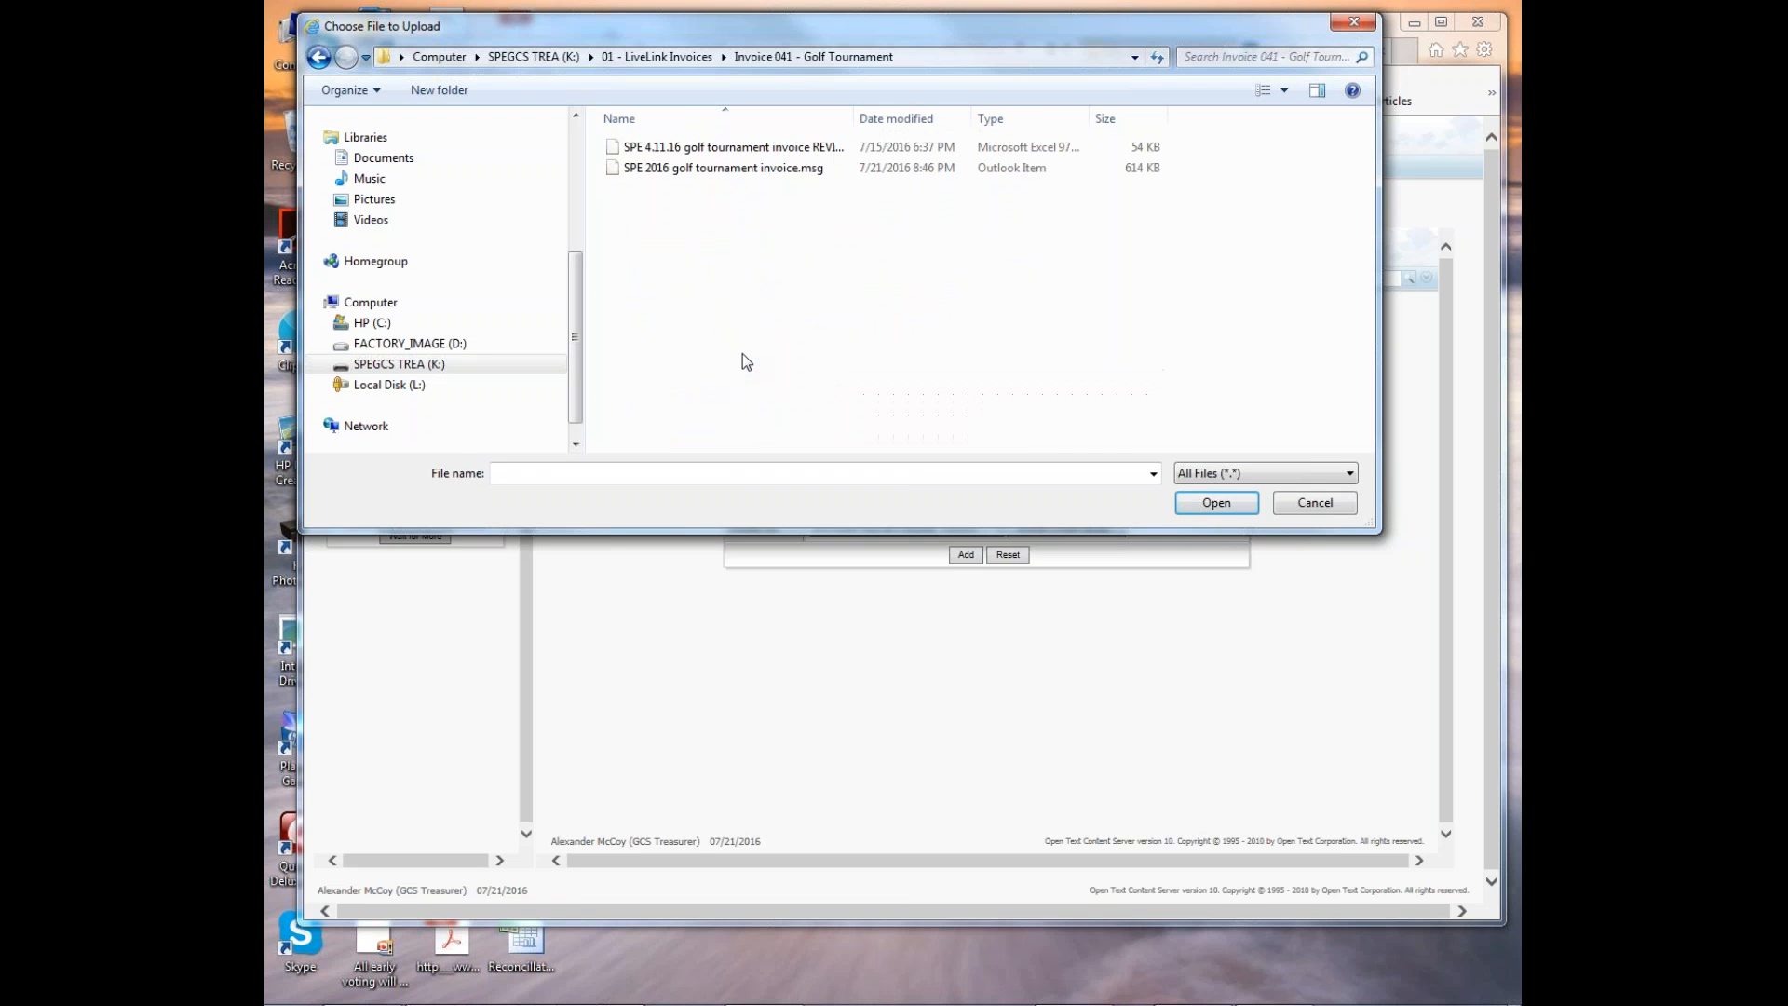
{"action": "left_click", "coordinate": [681, 151]}
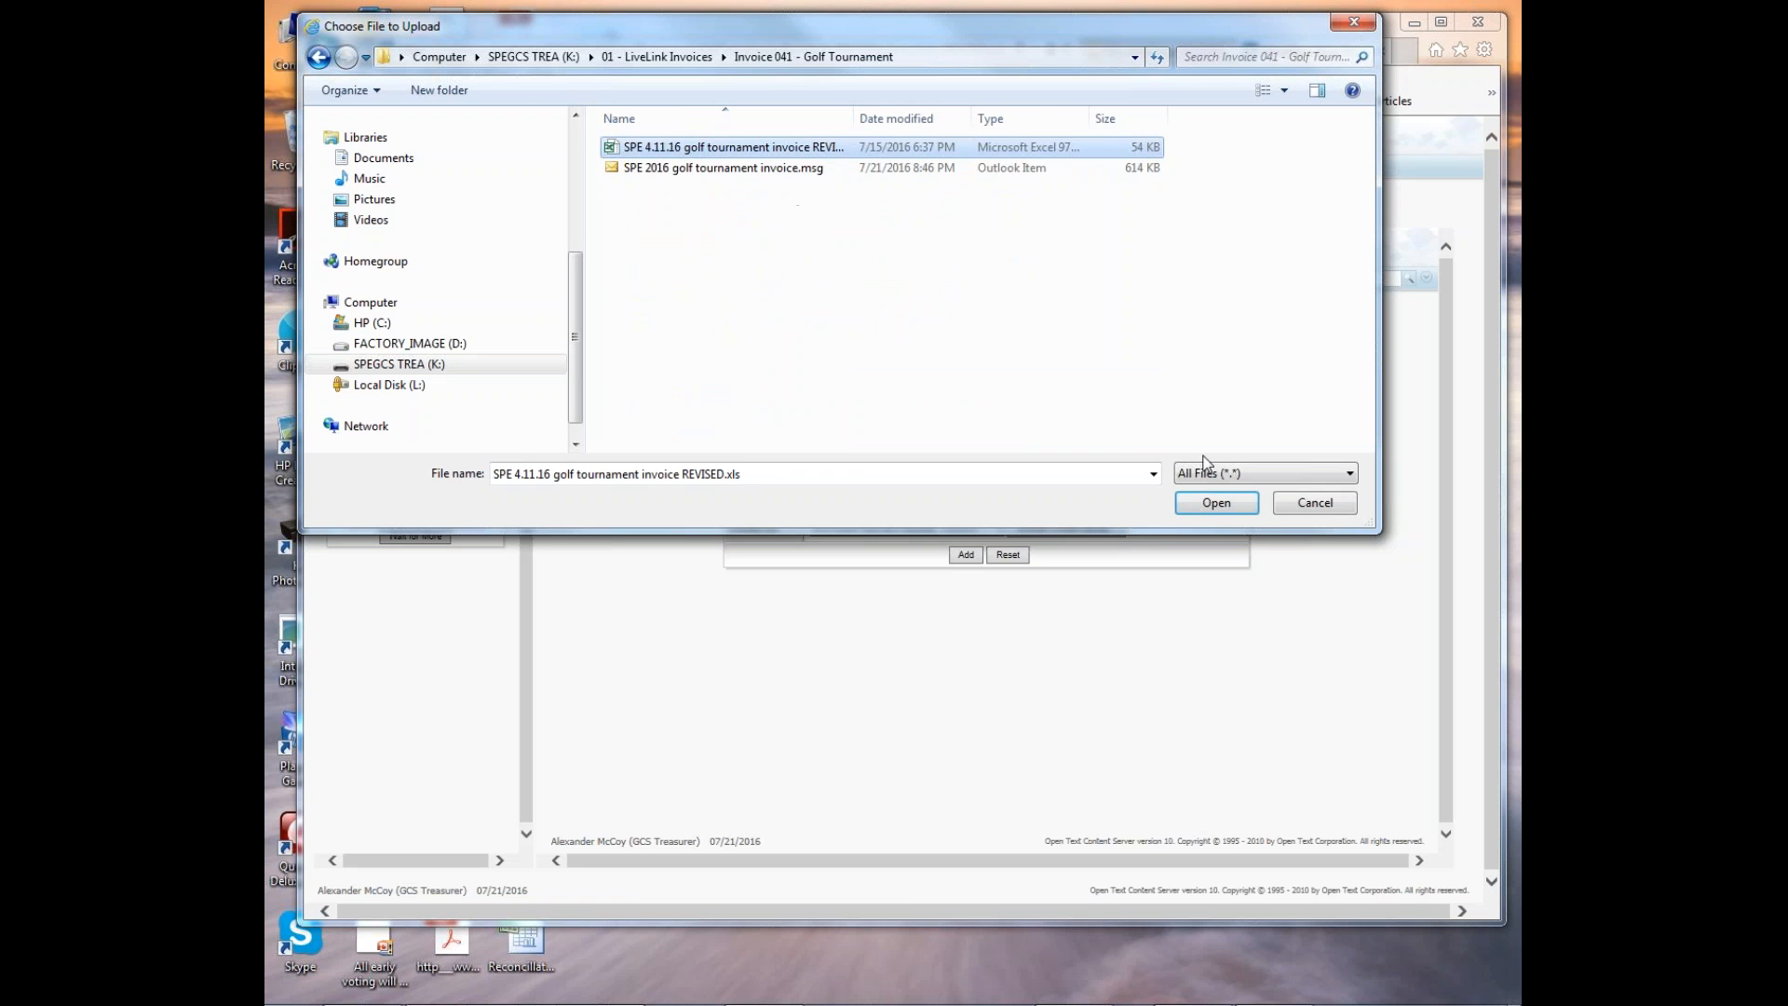
{"action": "left_click", "coordinate": [1215, 503]}
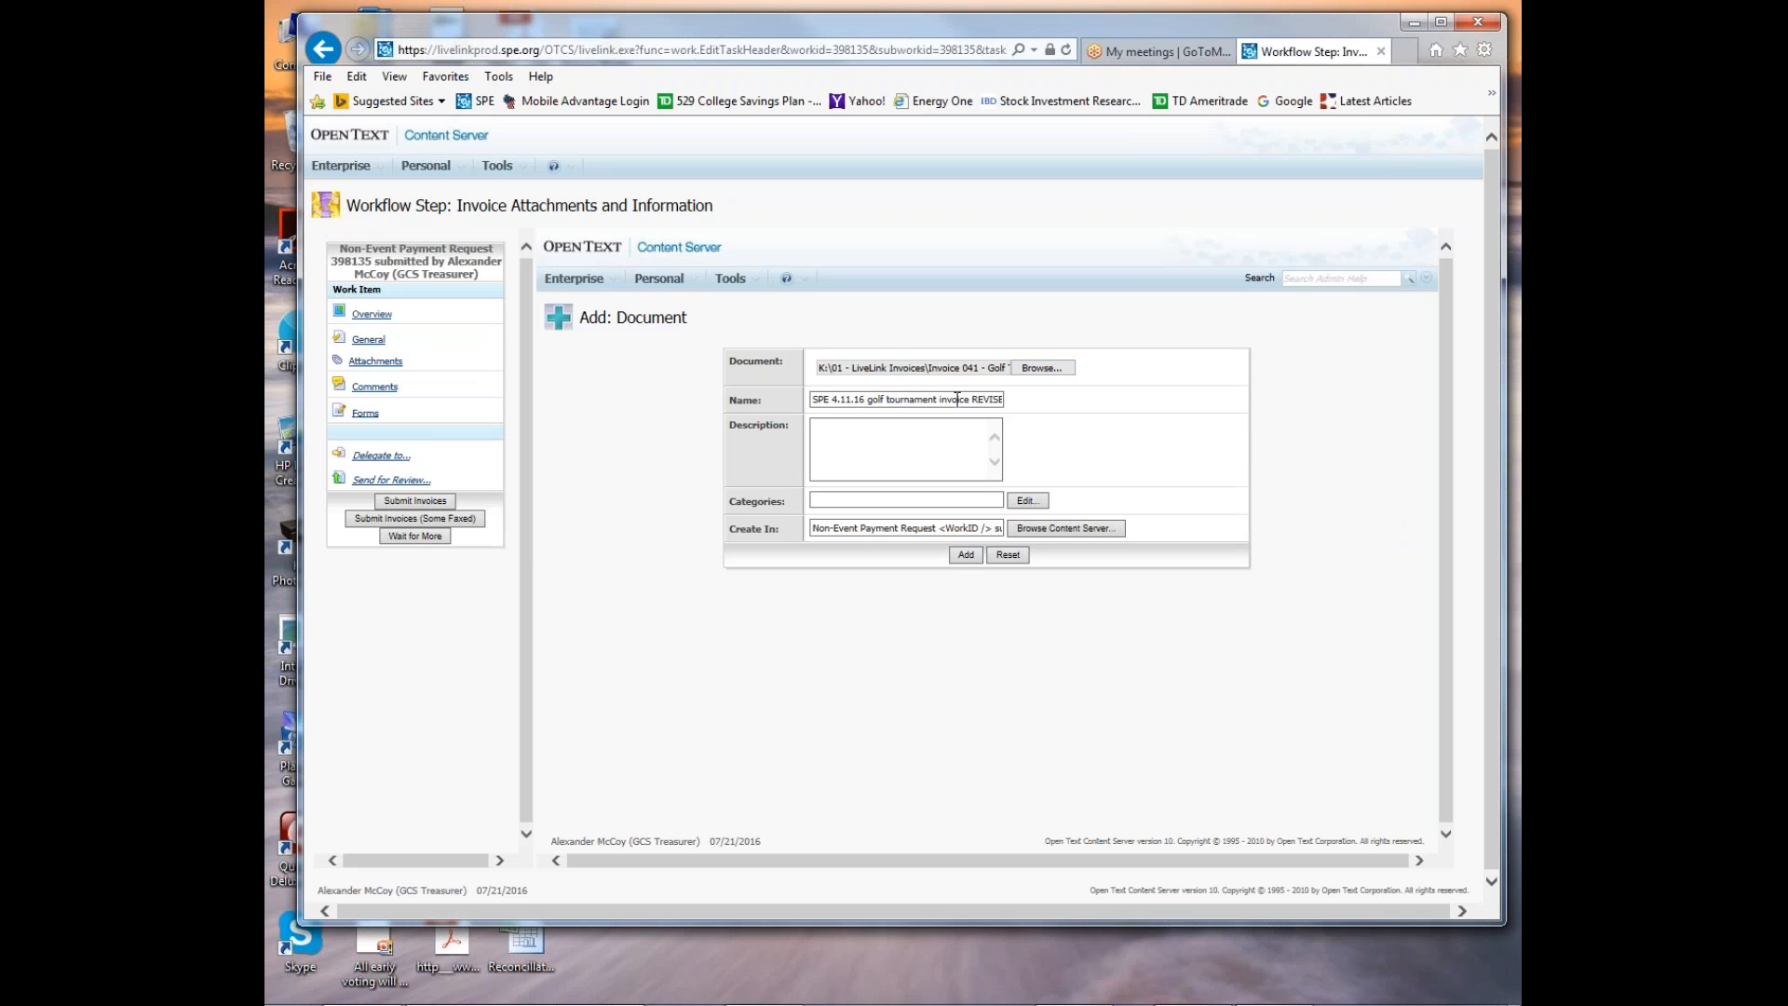
Describe the document as "Golf Club Invoice" and add it to the request's attachments.
{"action": "left_click", "coordinate": [829, 431]}
{"action": "type", "text": "Golf Club Invoic"}
{"action": "type", "text": "e"}
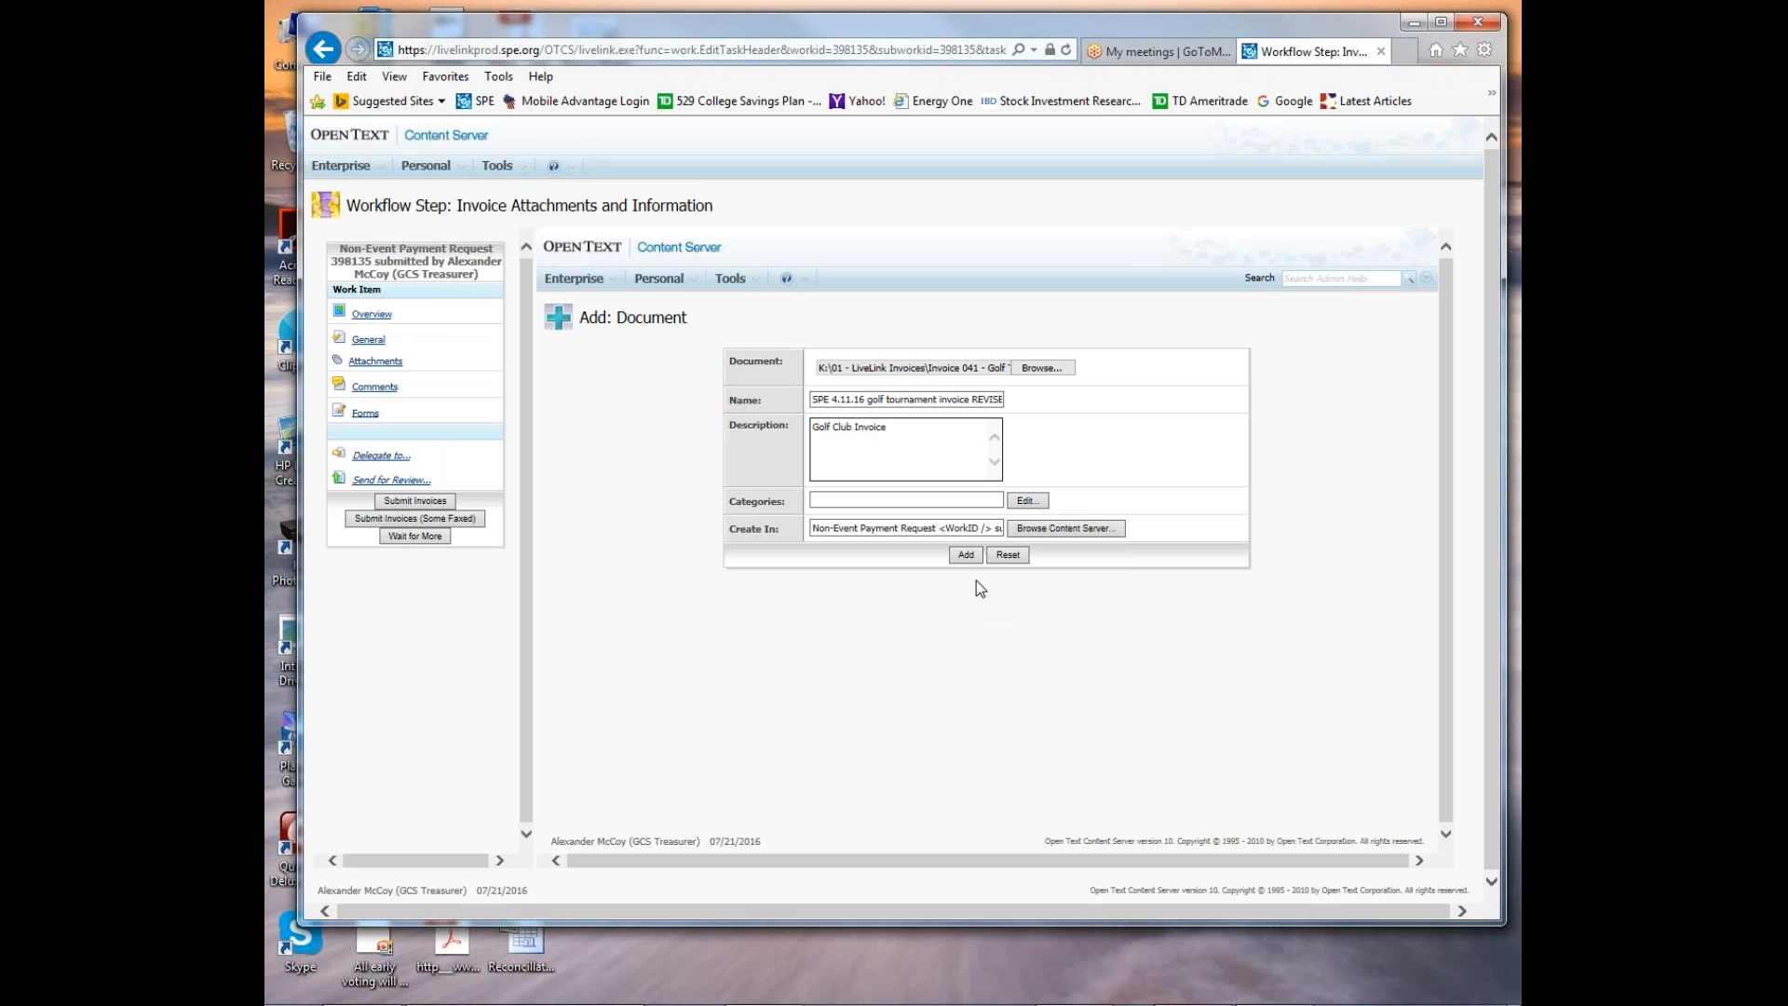
{"action": "left_click", "coordinate": [967, 557]}
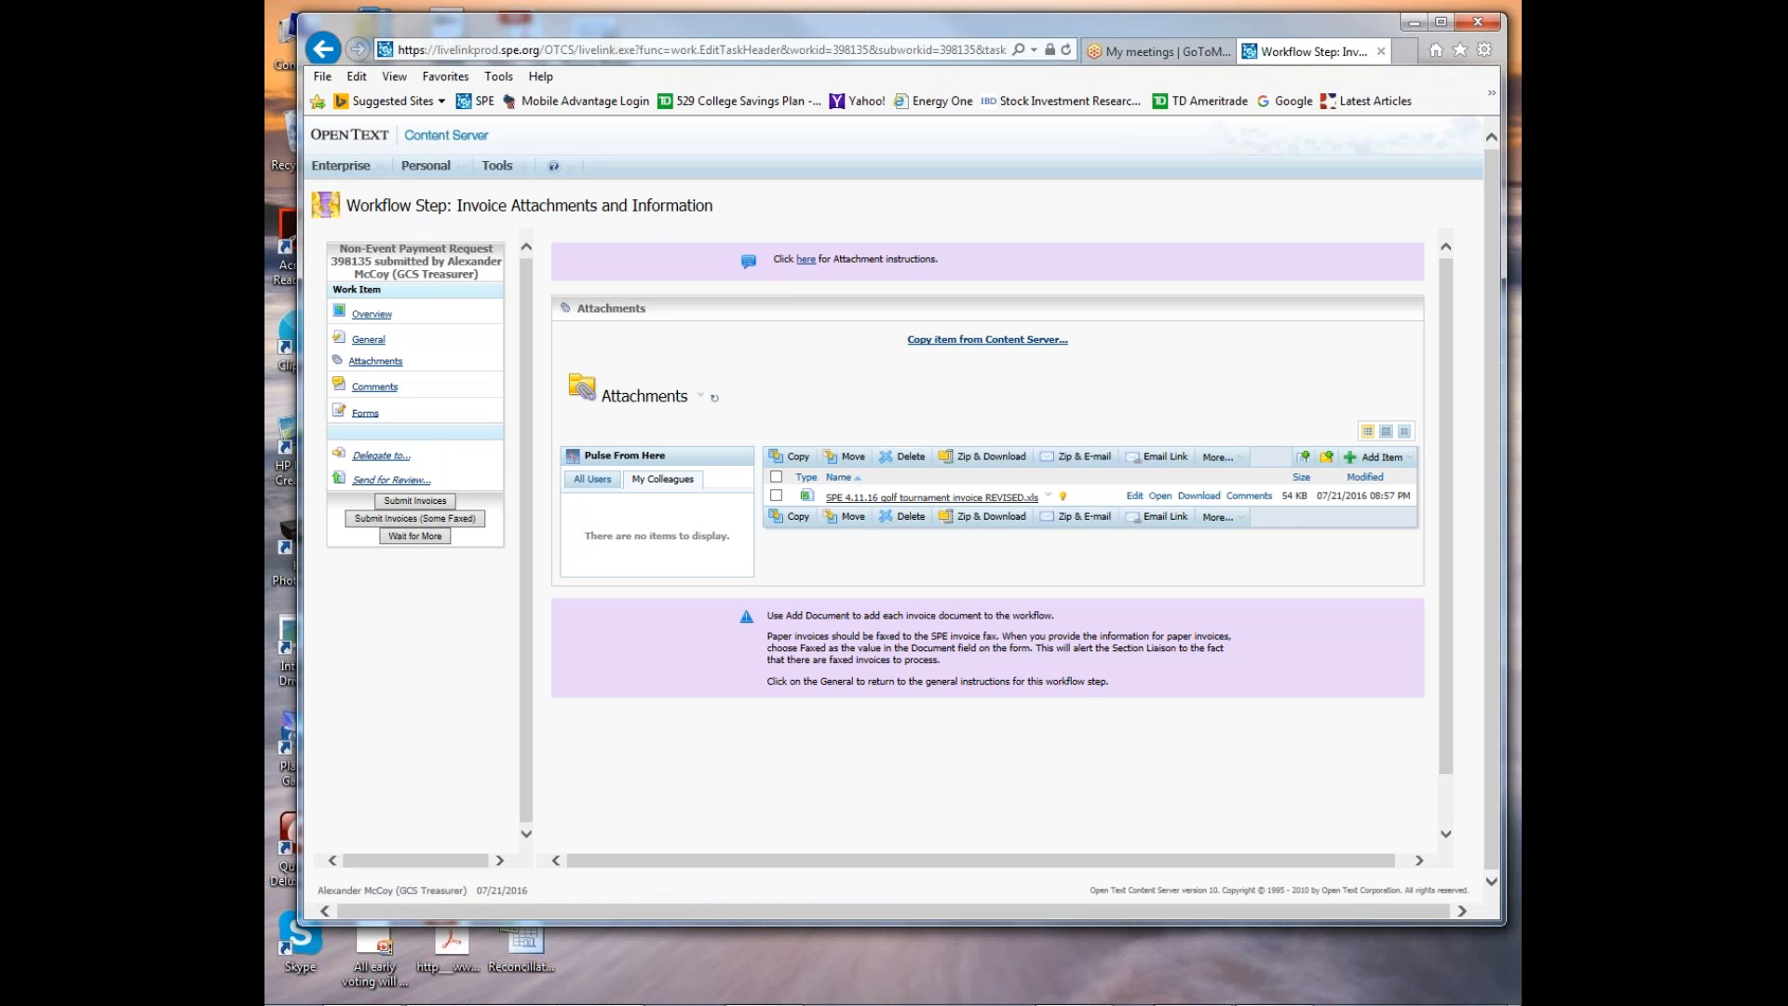
Start adding a second document attachment and choose "SPE 2016 golf tournament invoice.msg" from the "Invoice 041 - Golf Tournament" folder.
{"action": "left_click", "coordinate": [776, 496]}
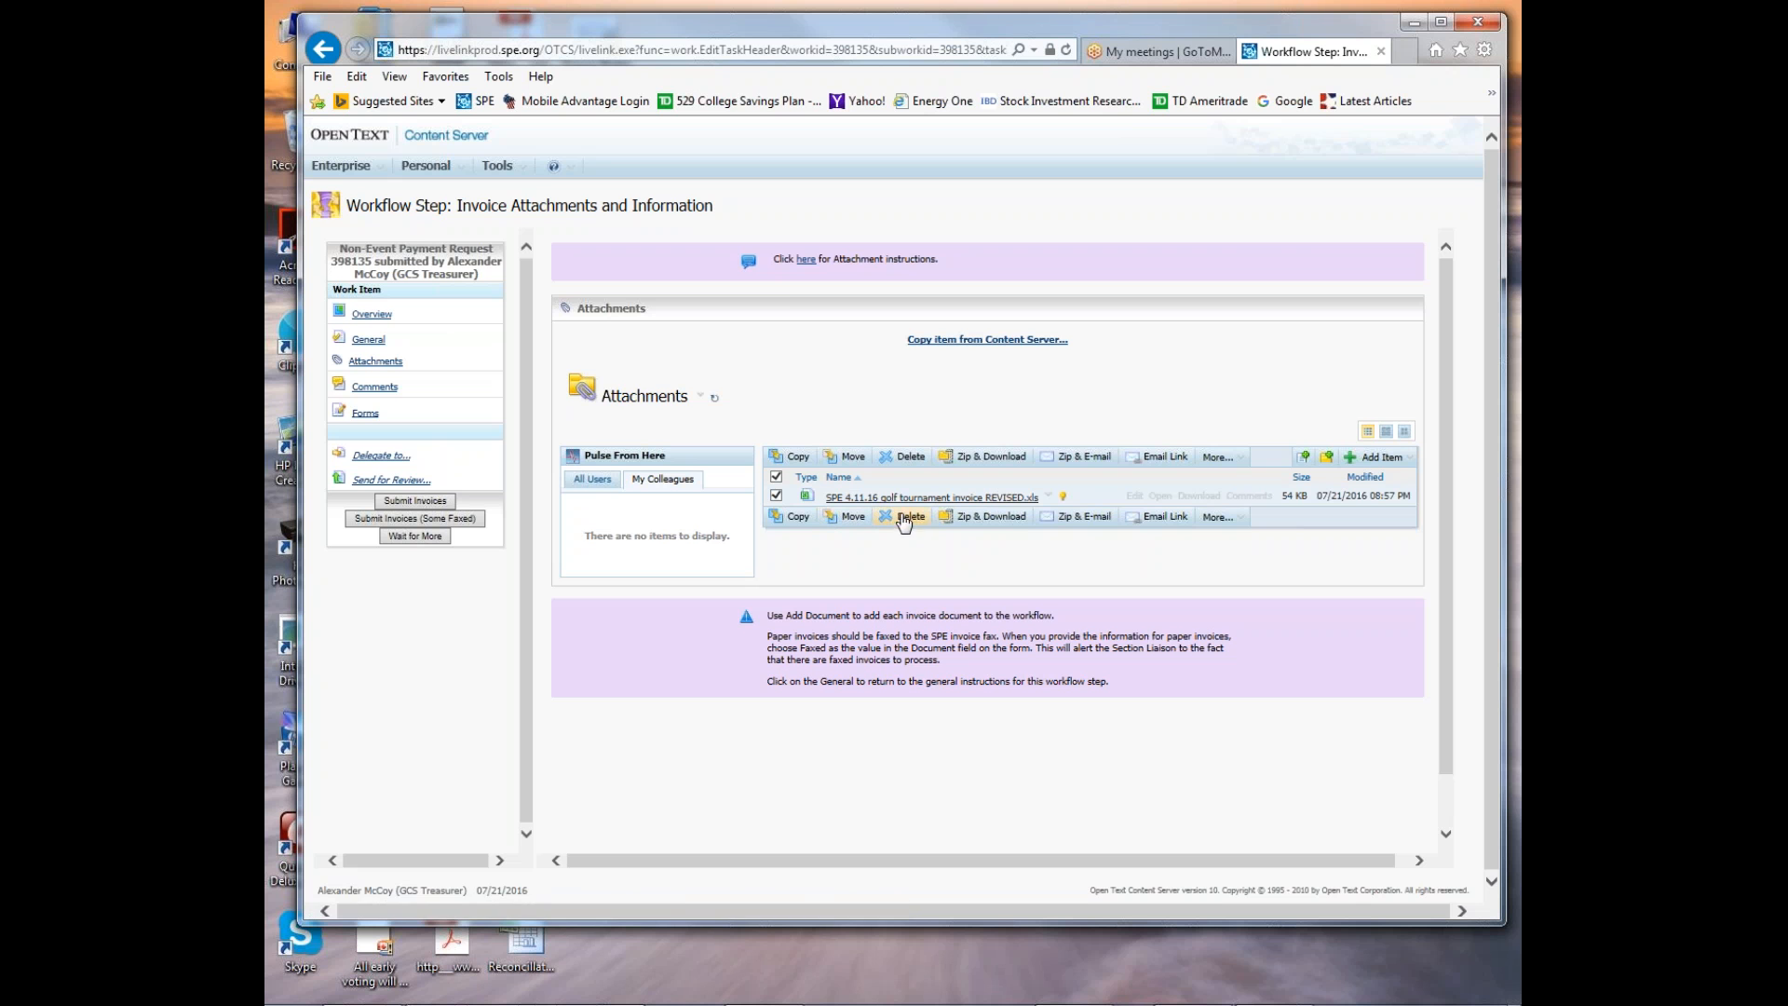
{"action": "left_click", "coordinate": [776, 496]}
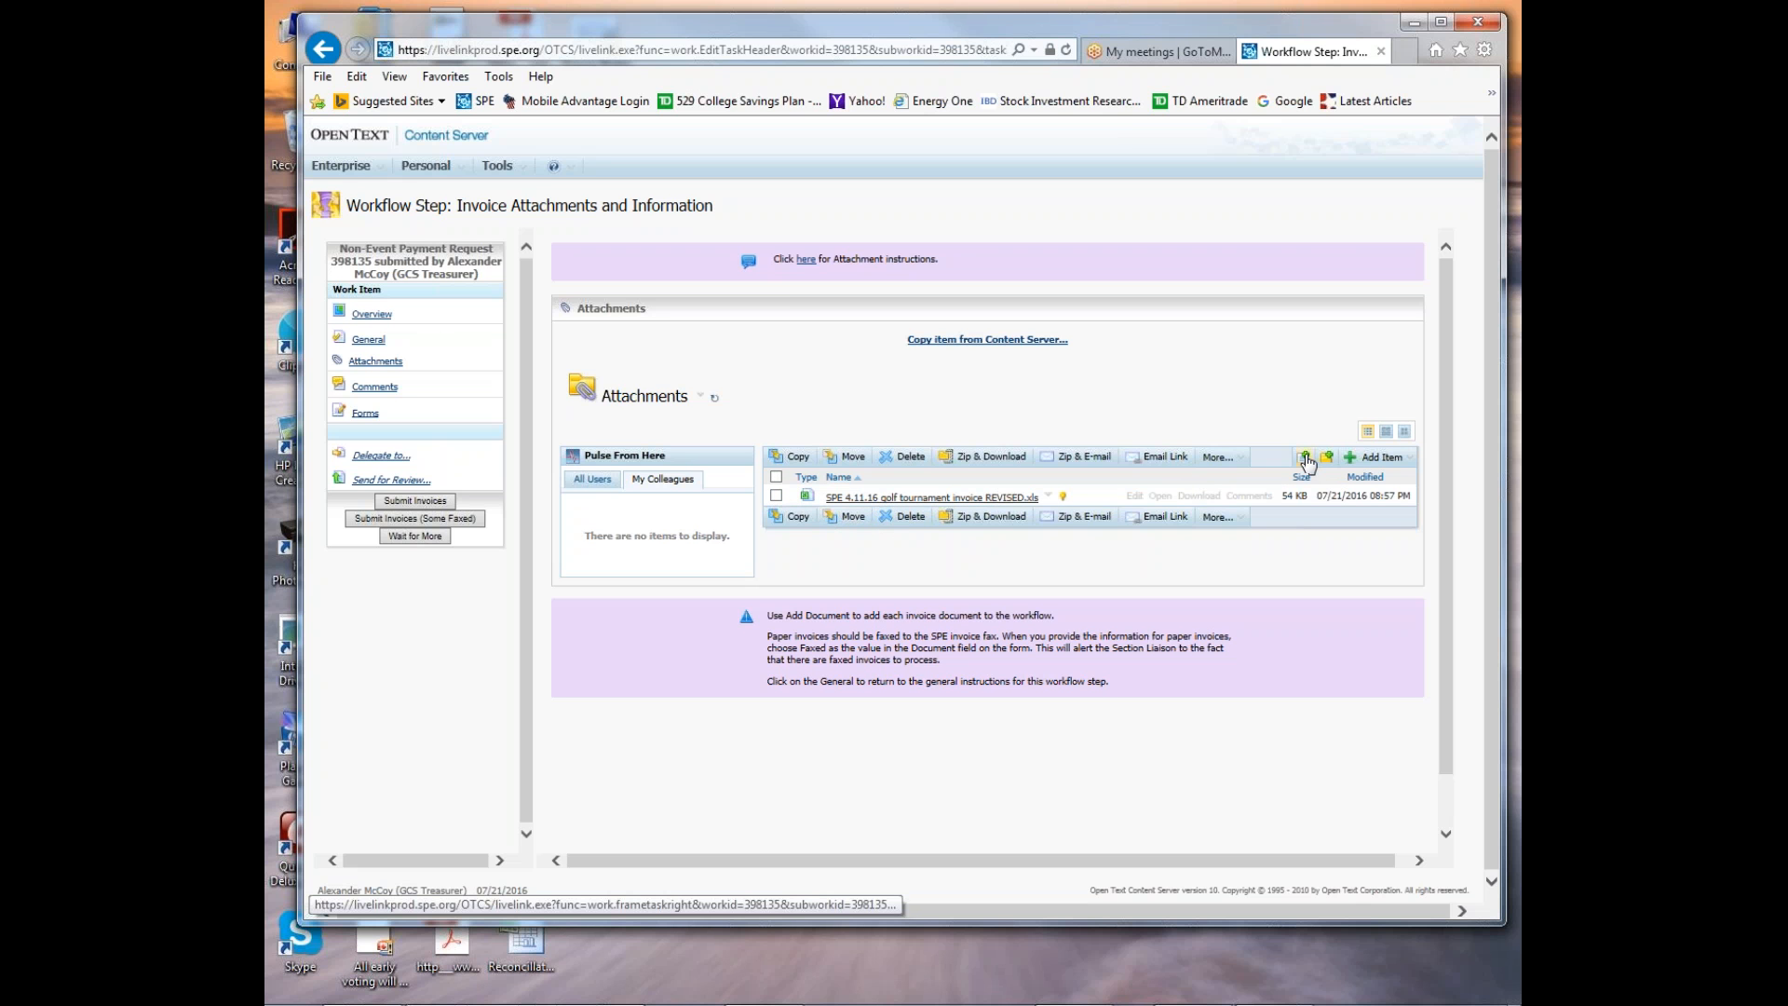
{"action": "left_click", "coordinate": [1308, 458]}
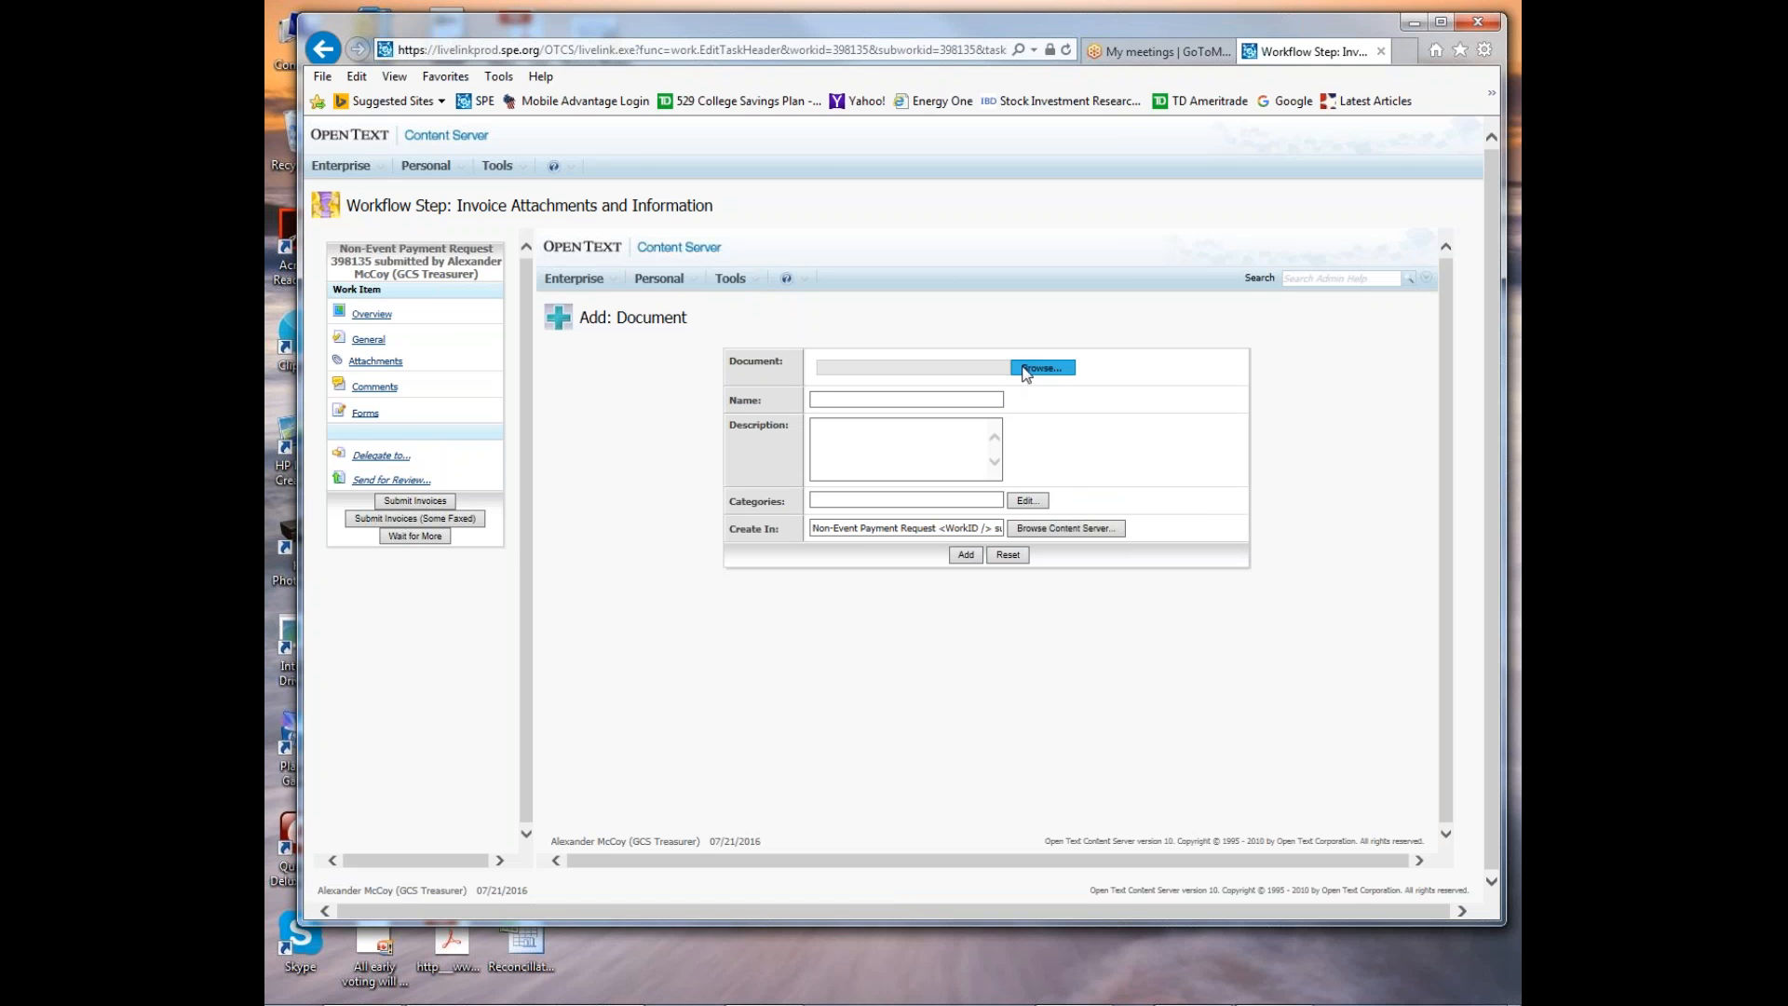
{"action": "left_click", "coordinate": [1026, 371]}
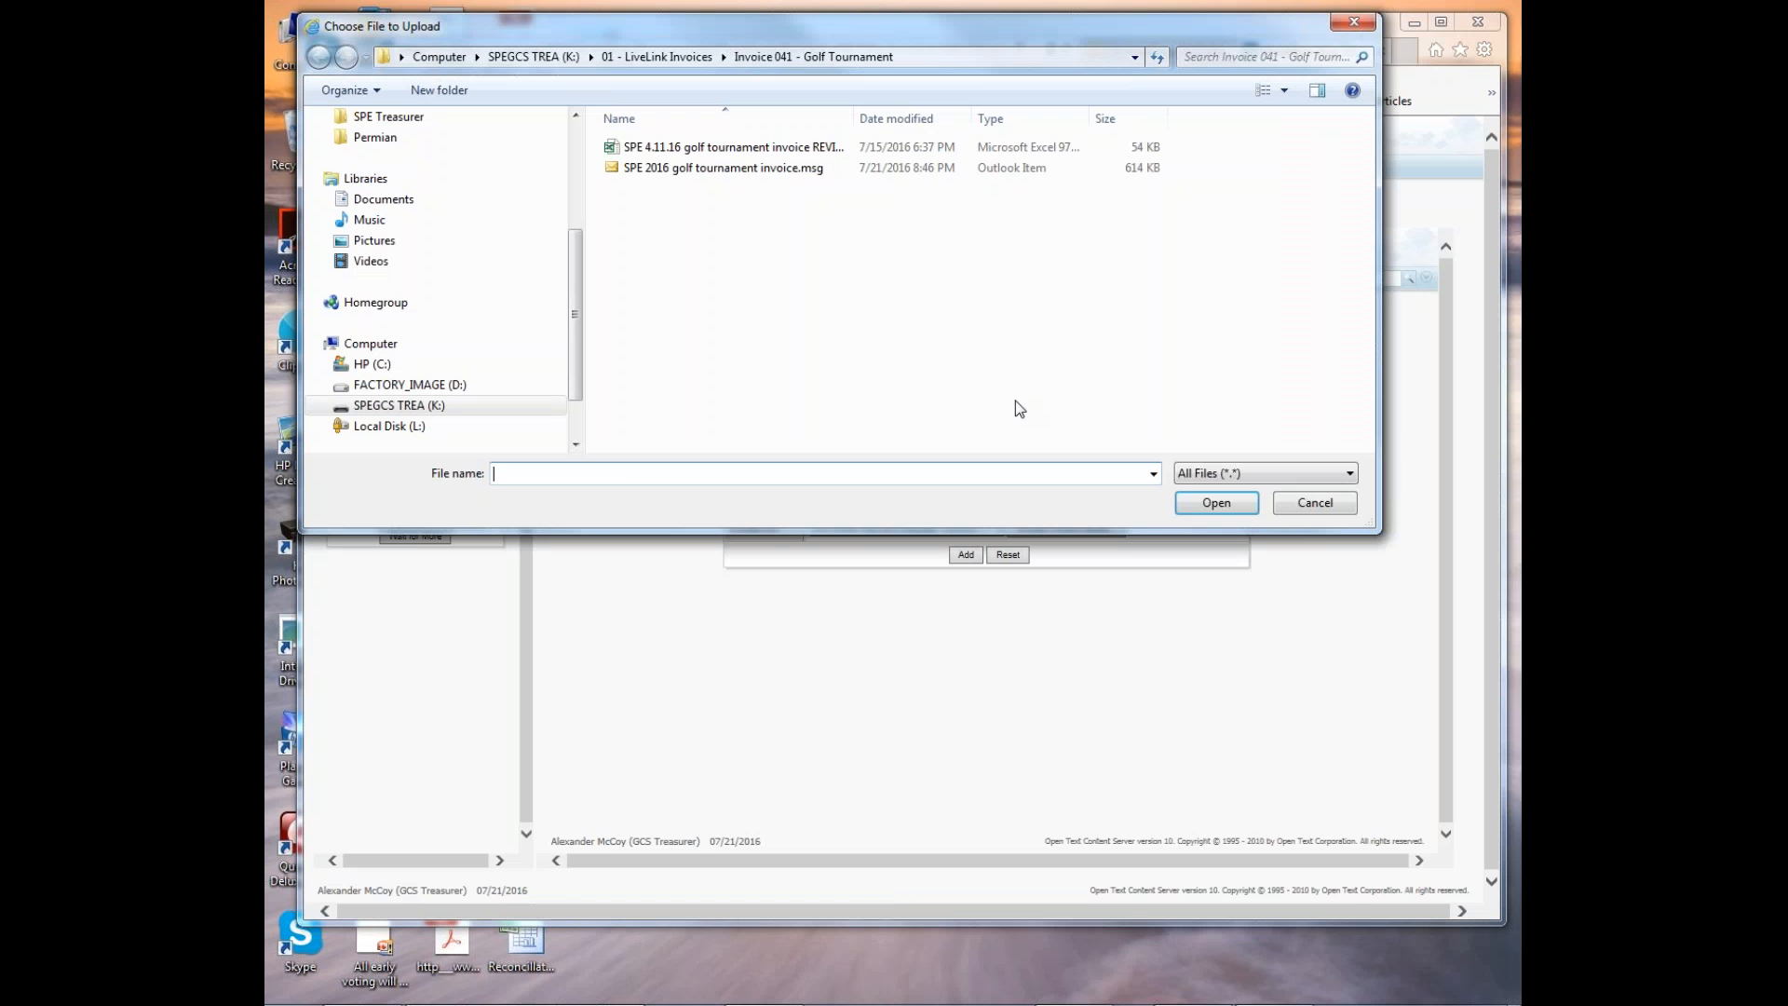
{"action": "left_click", "coordinate": [731, 167]}
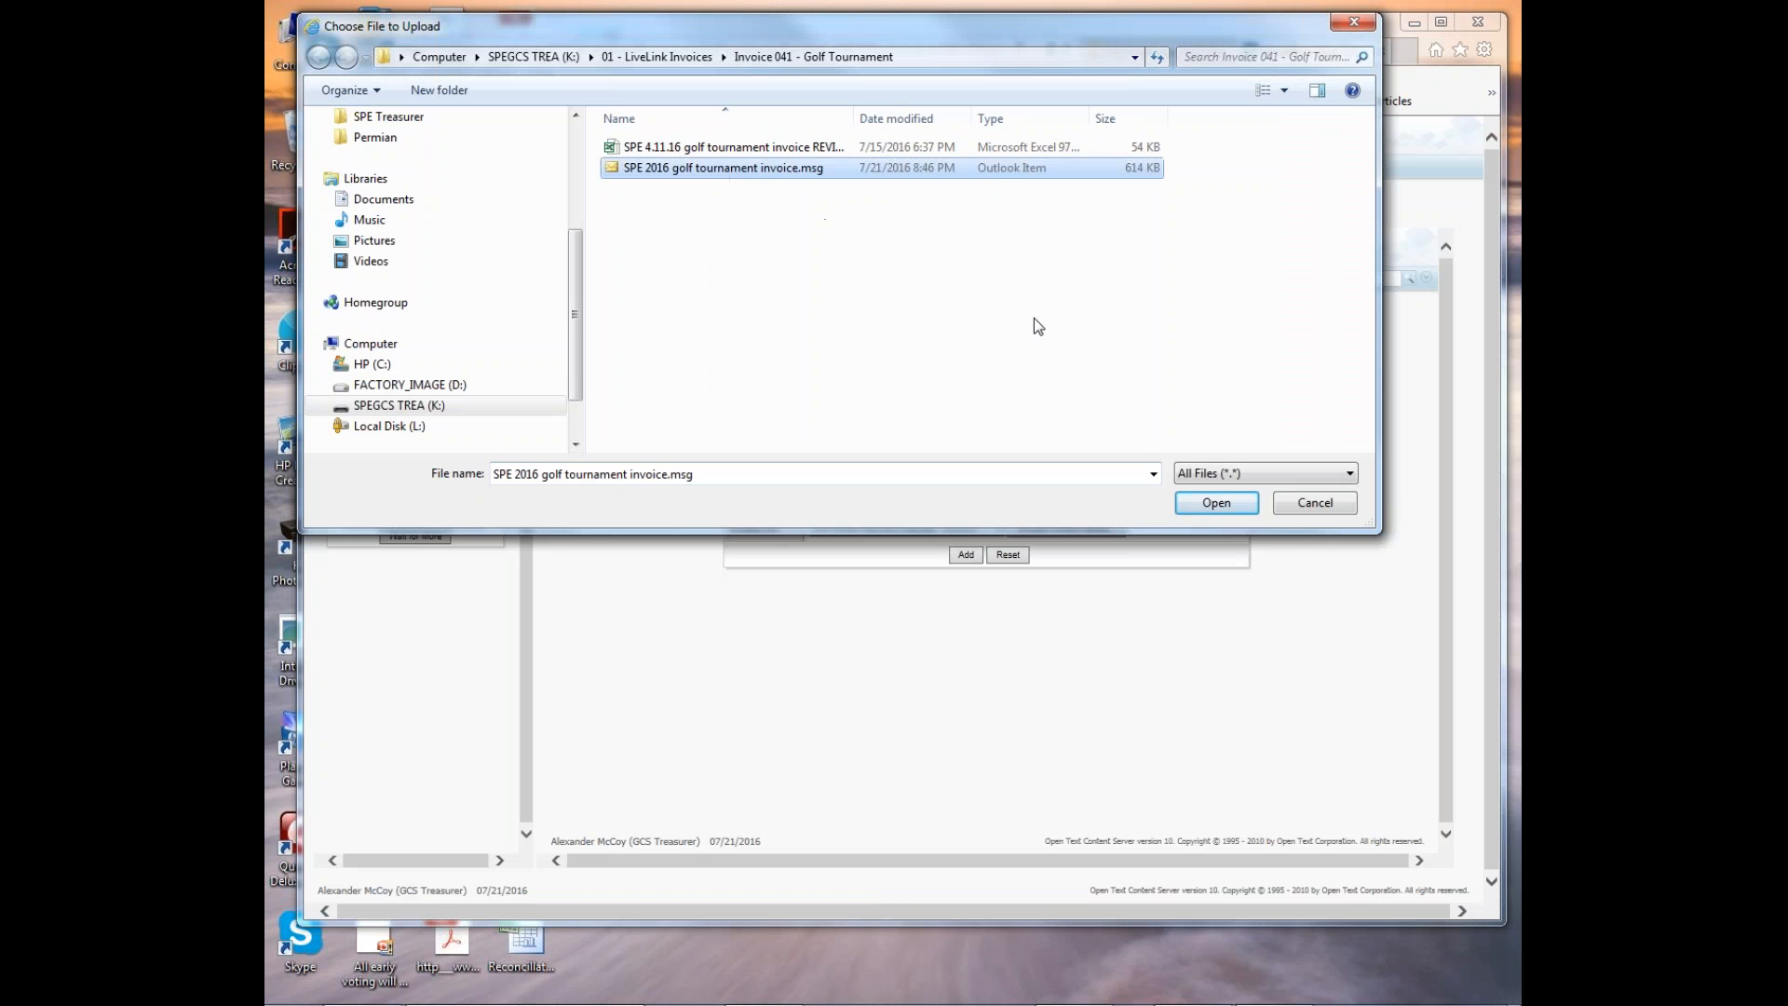
{"action": "left_click", "coordinate": [1218, 502]}
Describe the document as an email for the named contact about payment and add it to the request's attachments.
{"action": "left_click", "coordinate": [828, 441]}
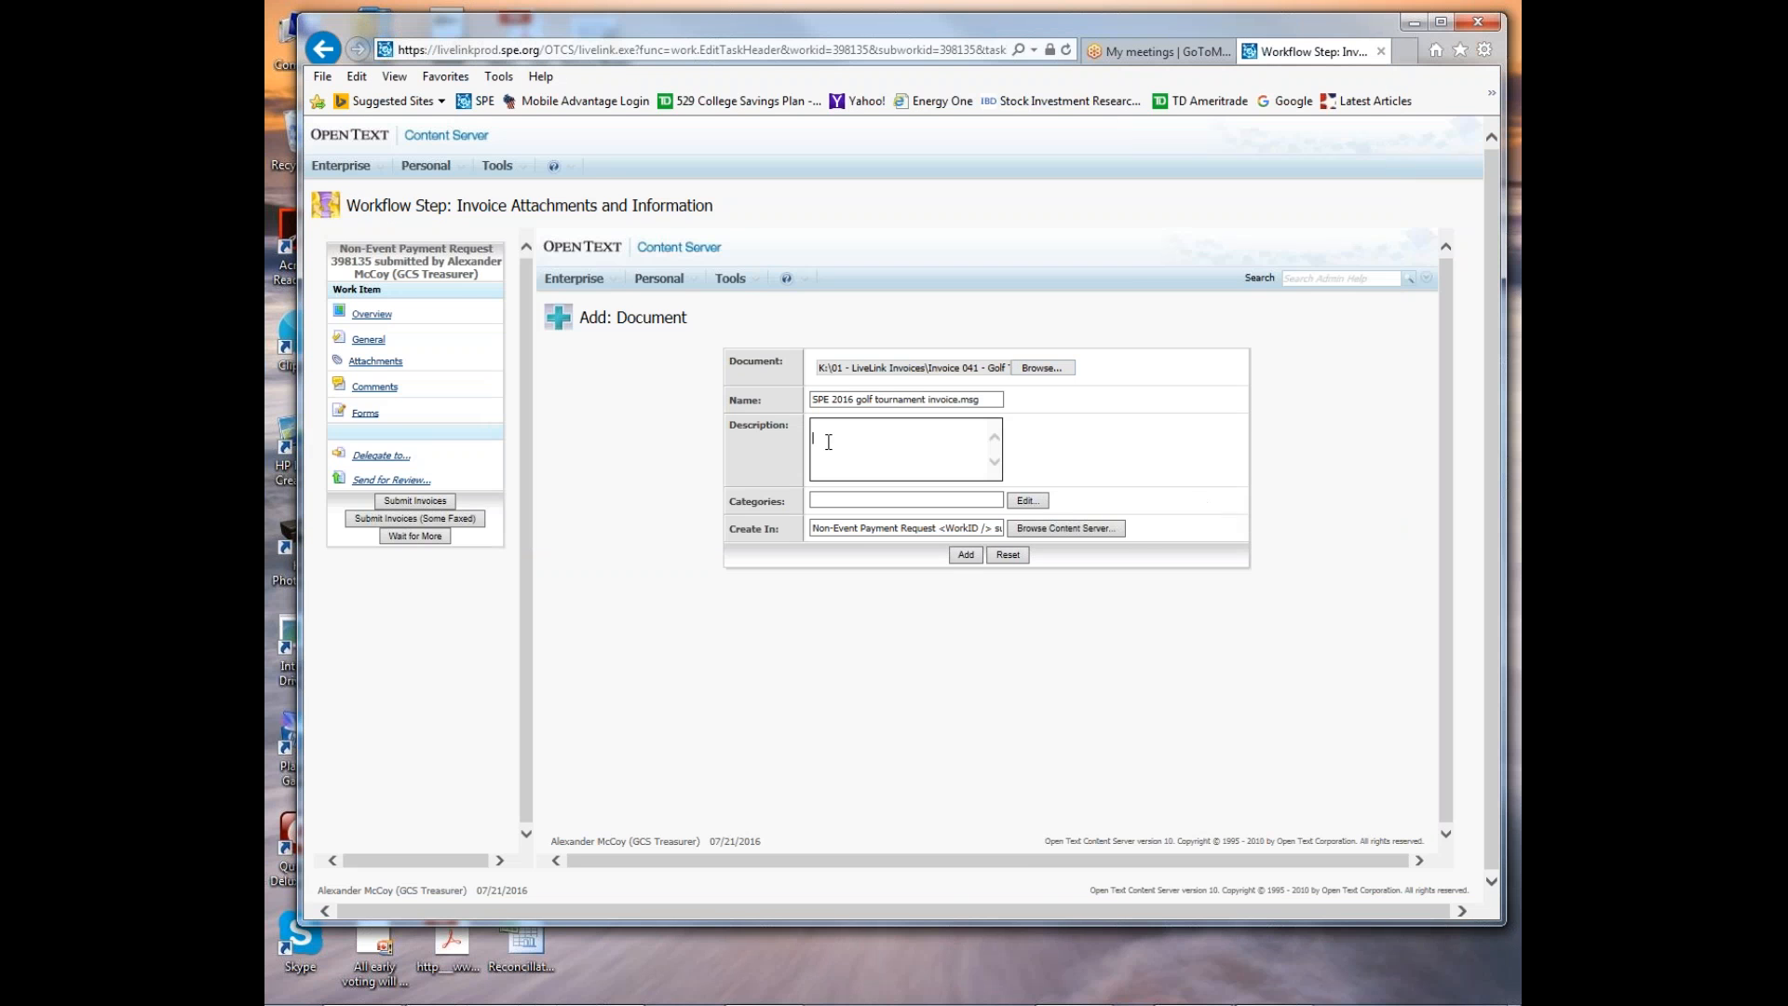
{"action": "left_click", "coordinate": [960, 556]}
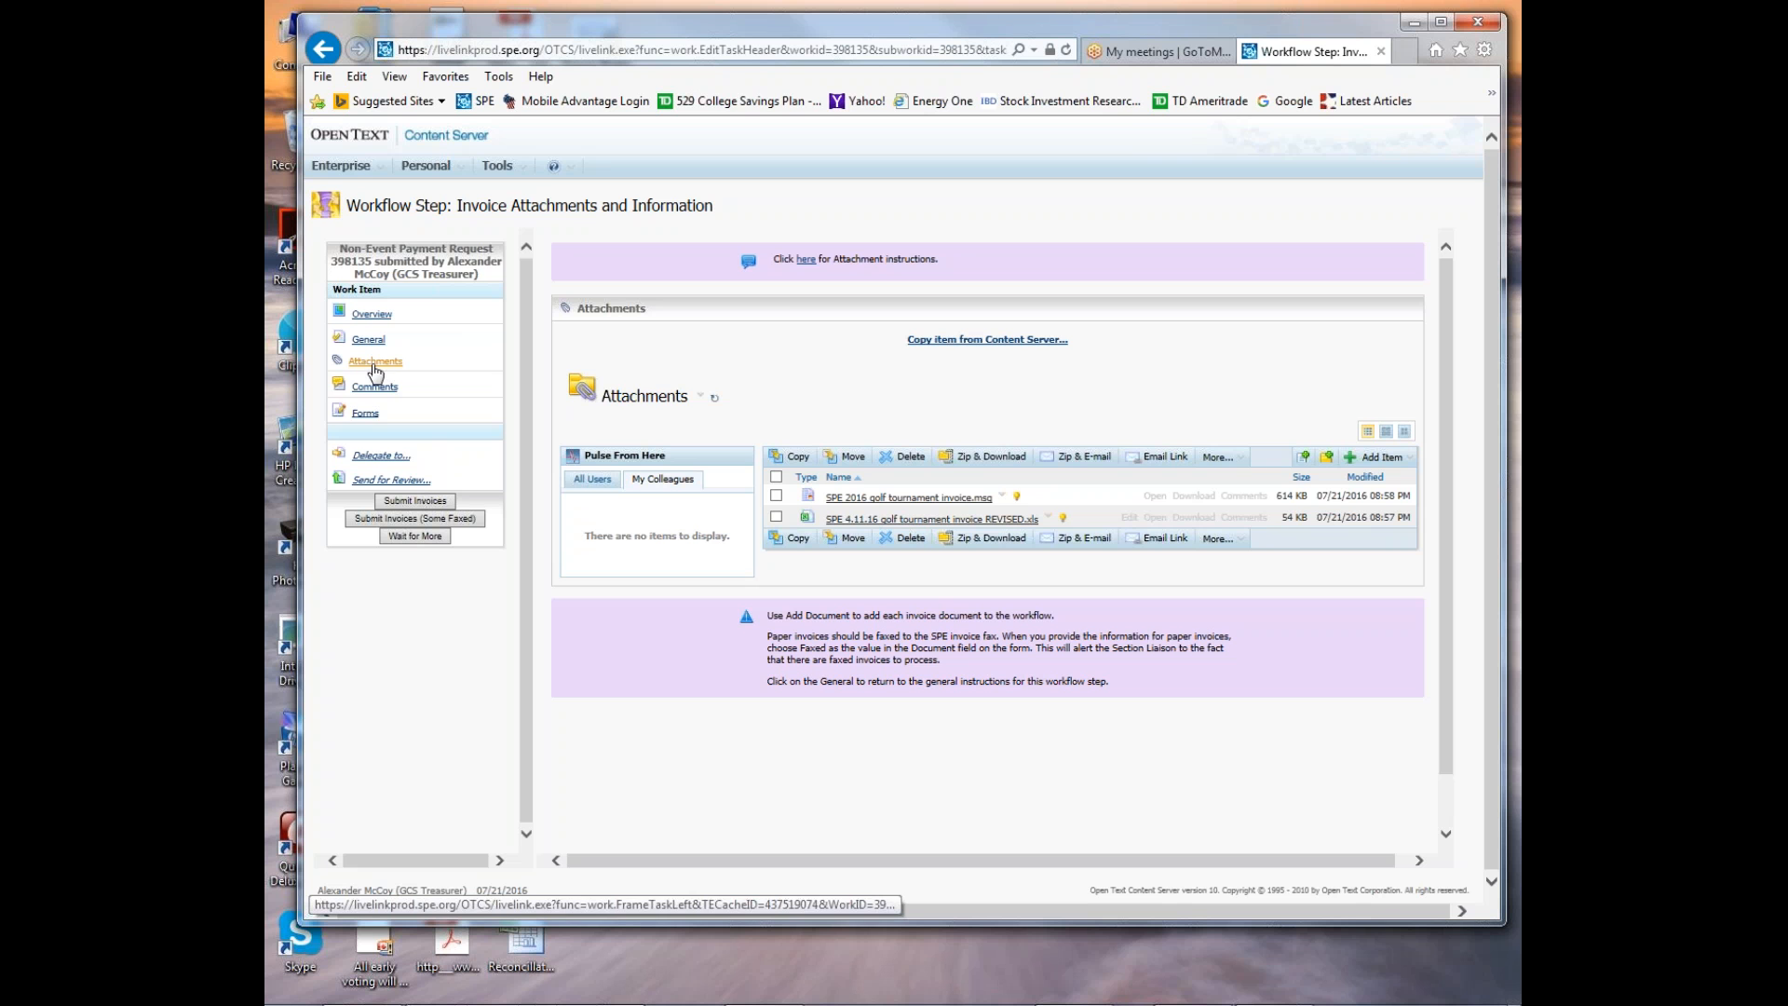
Submit the payment request's invoices and log out of Content Server.
{"action": "left_click", "coordinate": [407, 504]}
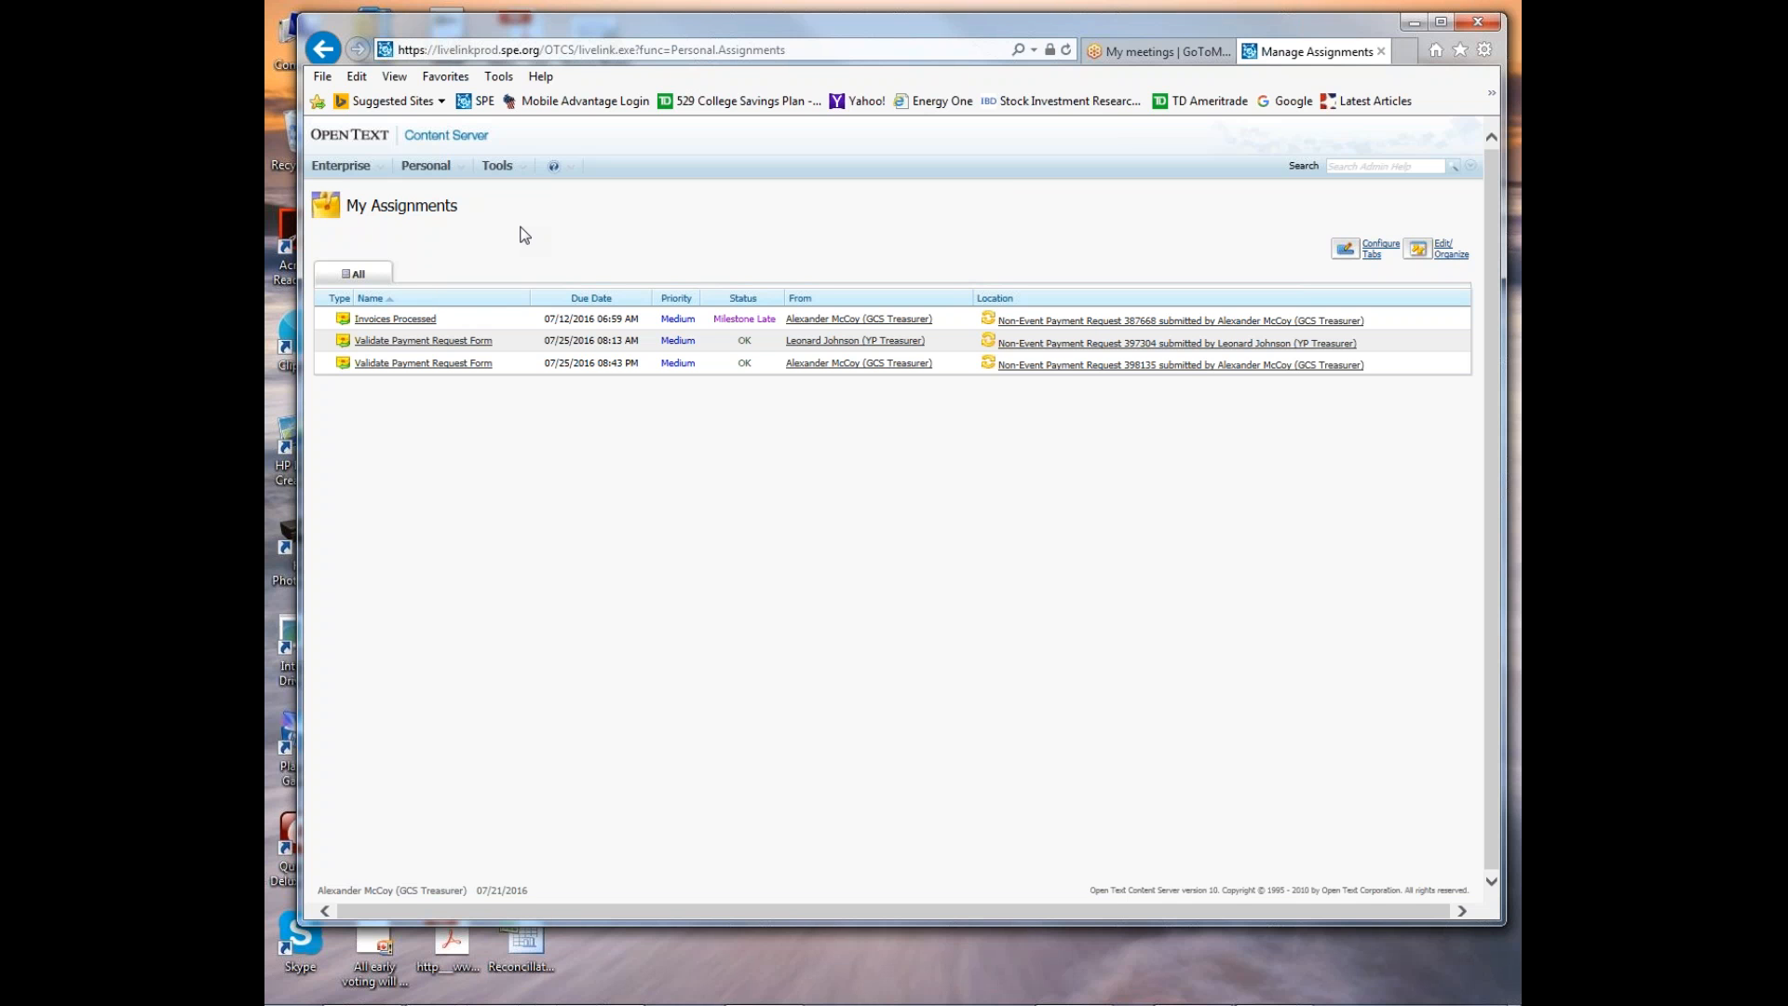
{"action": "left_click", "coordinate": [511, 168]}
{"action": "left_click", "coordinate": [518, 233]}
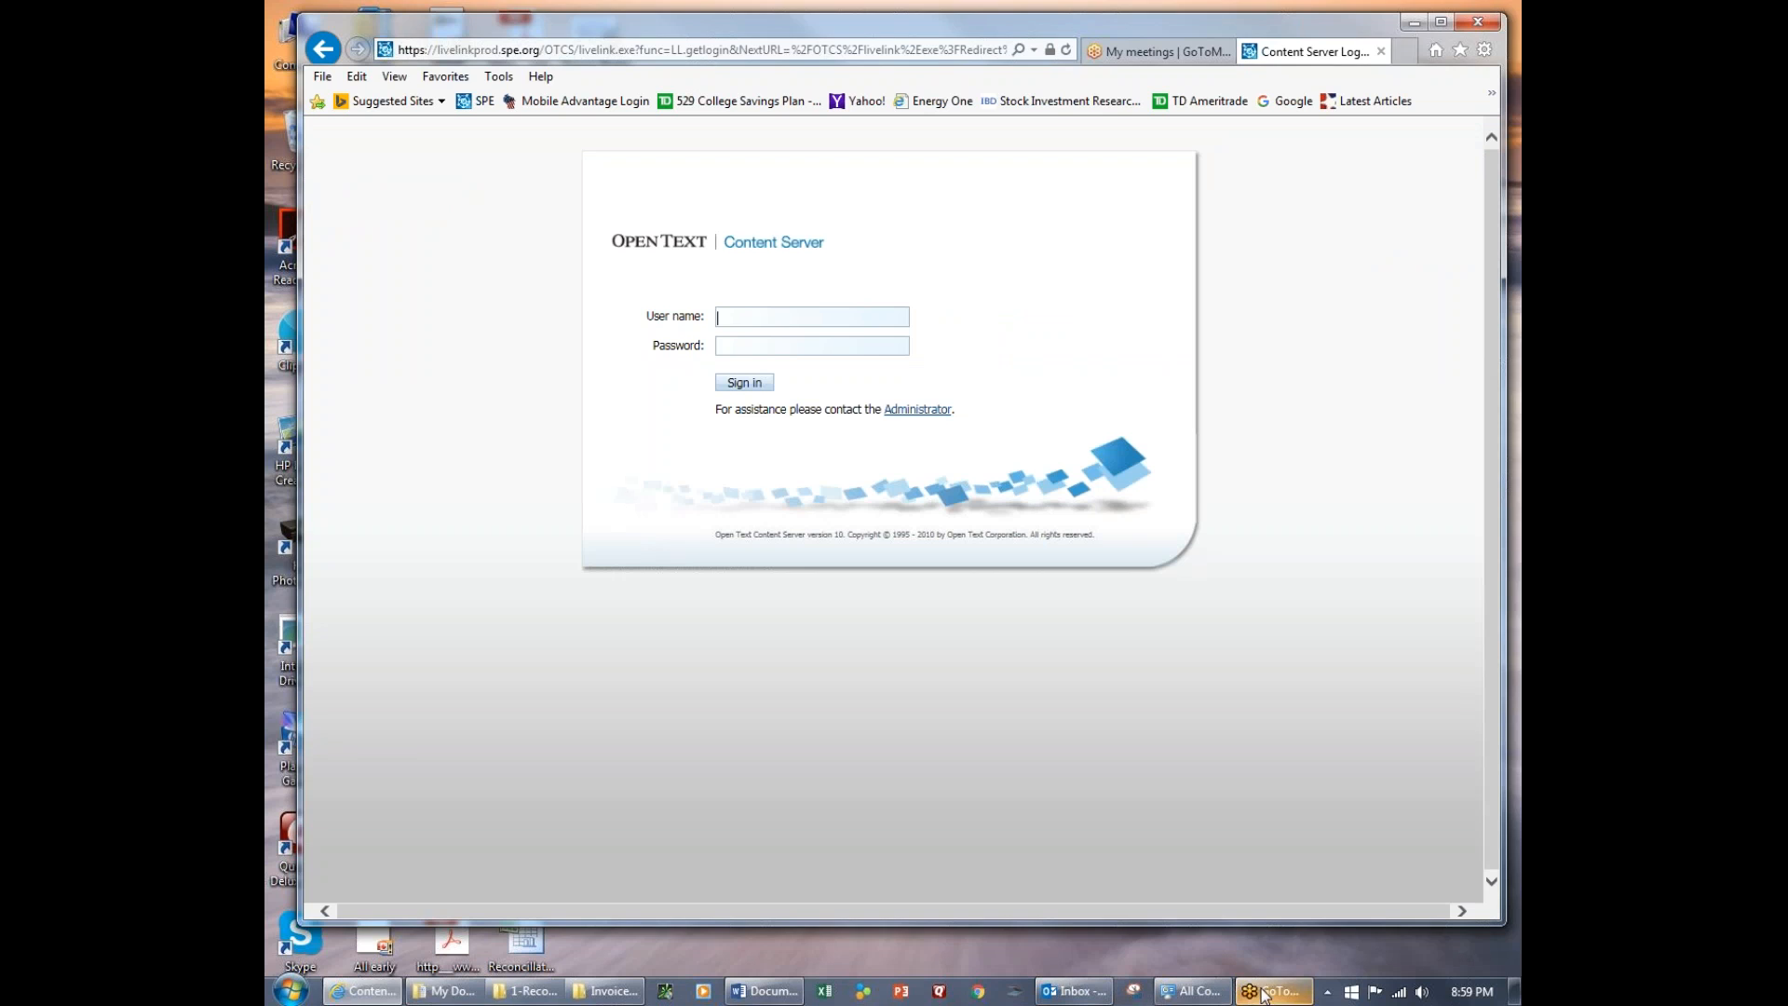
{"action": "left_click", "coordinate": [1257, 993]}
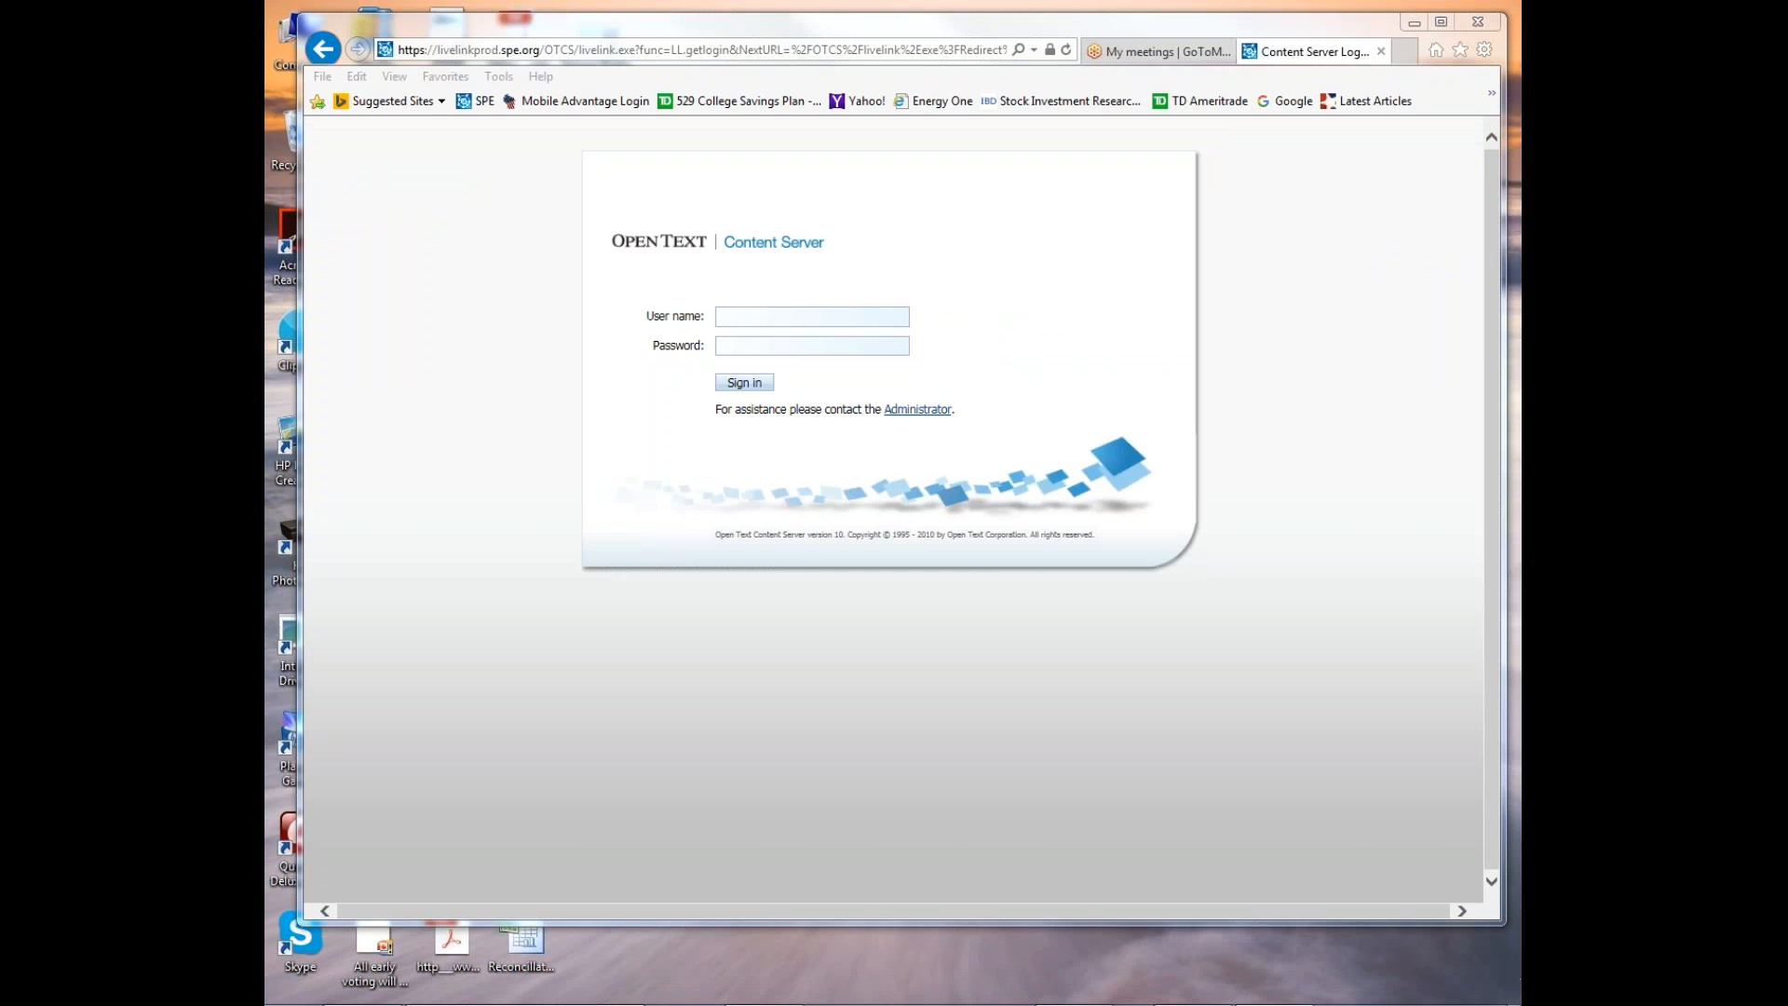